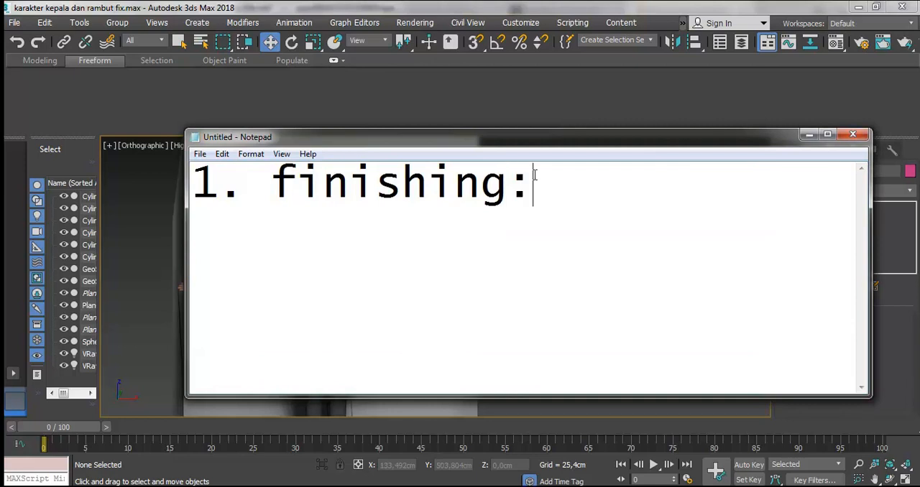
# - Write the bullet "leher disambungkan kepala" under "1. finishing:" in the note
pyautogui.write('leher')
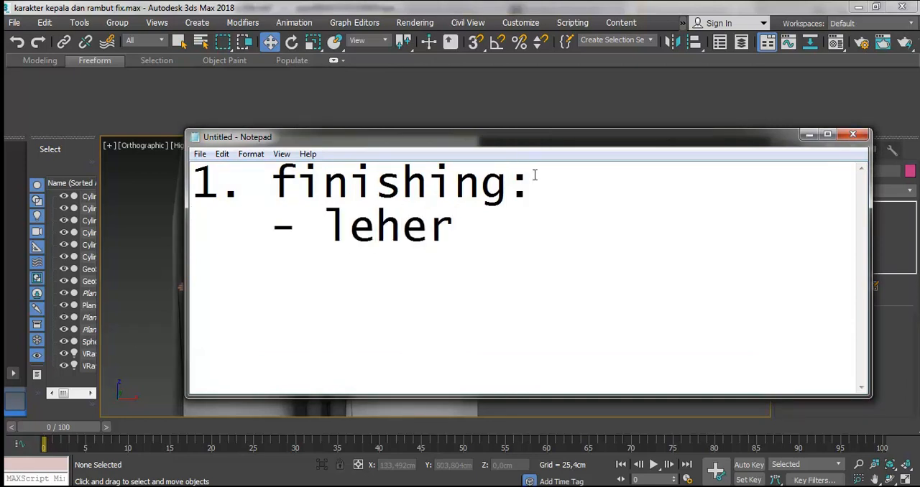
pyautogui.write(' disamp')
pyautogui.press('BackSpace')
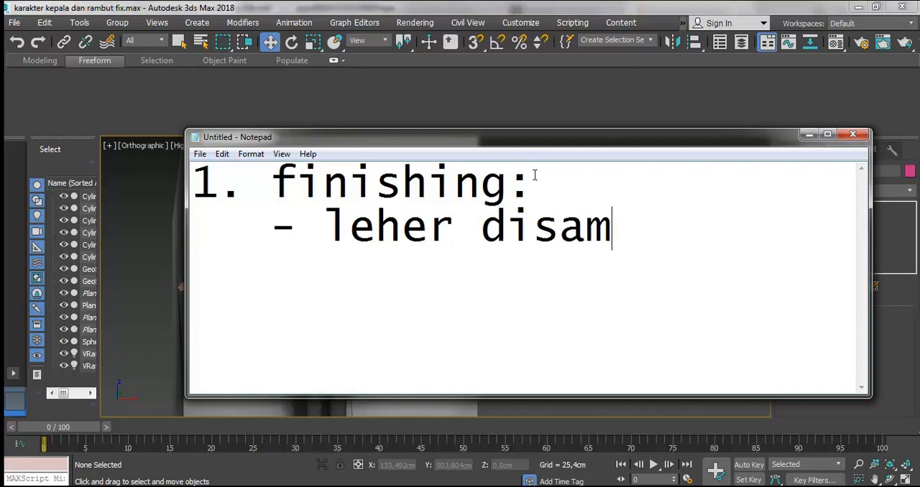
pyautogui.write('bungkan kepala')
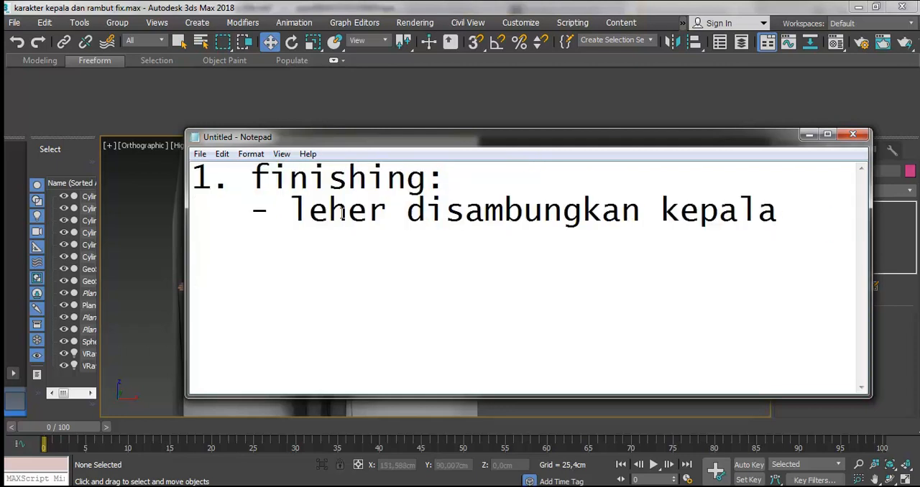
# - Duplicate the "leher disambungkan kepala" bullet onto the line below it
pyautogui.hotkey('shift', 'Down')
pyautogui.hotkey('ctrl', 'c')
pyautogui.press('Down')
pyautogui.hotkey('ctrl', 'v')
pyautogui.press('BackSpace')
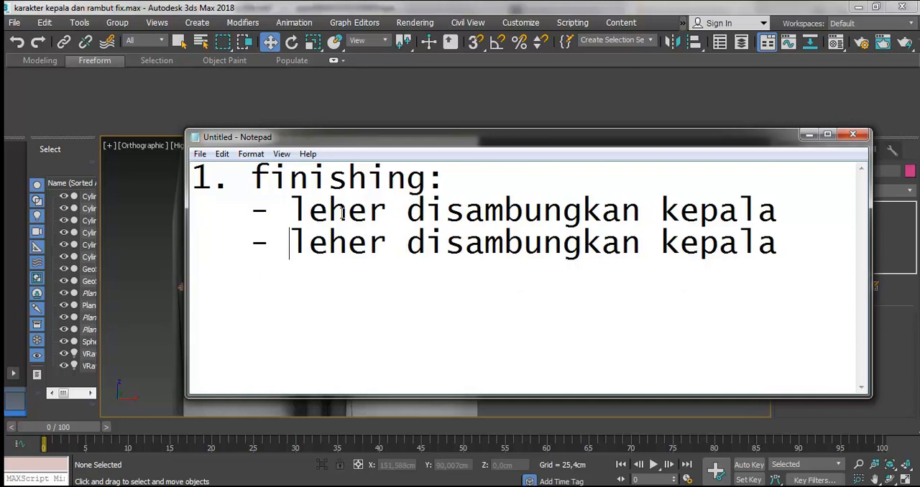
# - Replace the second bullet's text with "celana disambungkan badan"
pyautogui.hotkey('shift', 'End')
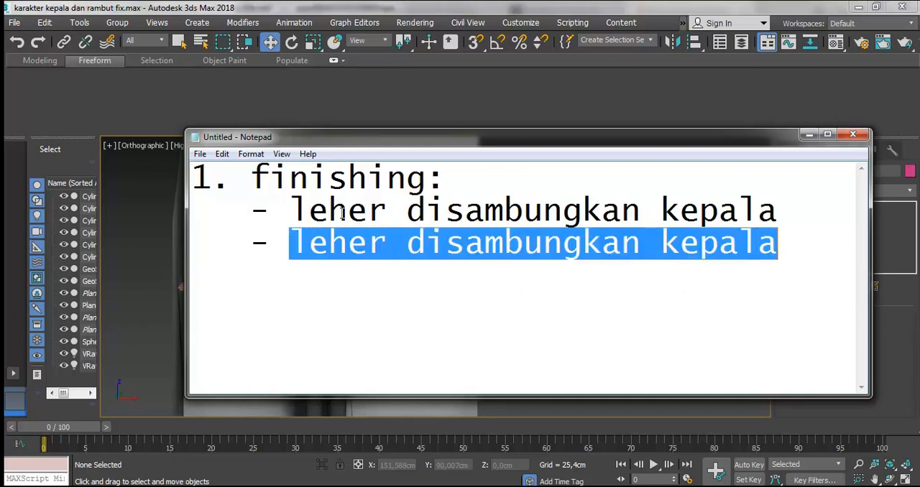
pyautogui.write('baju t')
pyautogui.press('BackSpace')
pyautogui.press('BackSpace')
pyautogui.press('BackSpace')
pyautogui.press('BackSpace')
pyautogui.press('BackSpace')
pyautogui.write('celaa')
pyautogui.press('BackSpace')
pyautogui.write('na disambungkan bada')
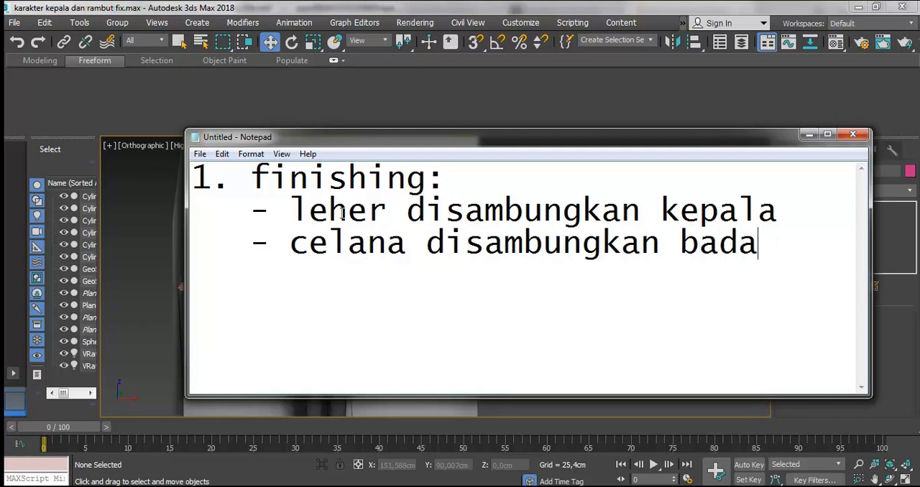
pyautogui.write('ke')
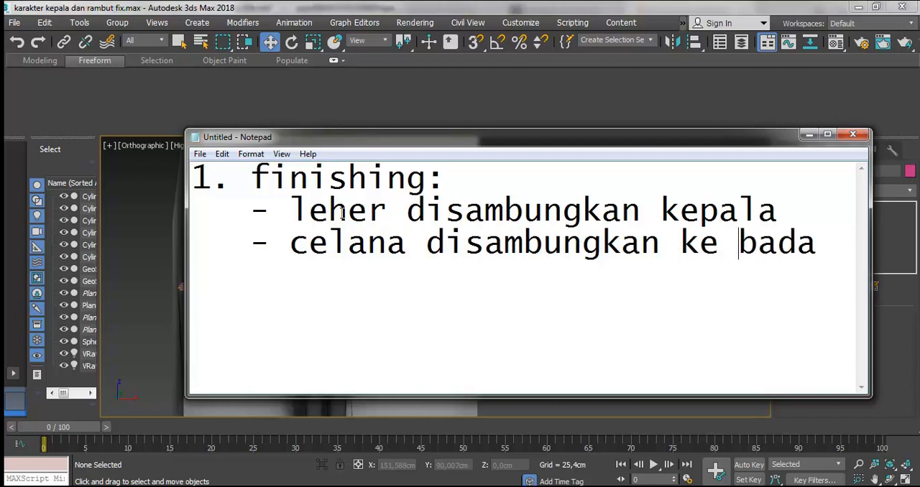
pyautogui.hotkey('ctrl', 'shift', 'Left')
pyautogui.hotkey('ctrl', 'shift', 'Left')
pyautogui.write('badan')
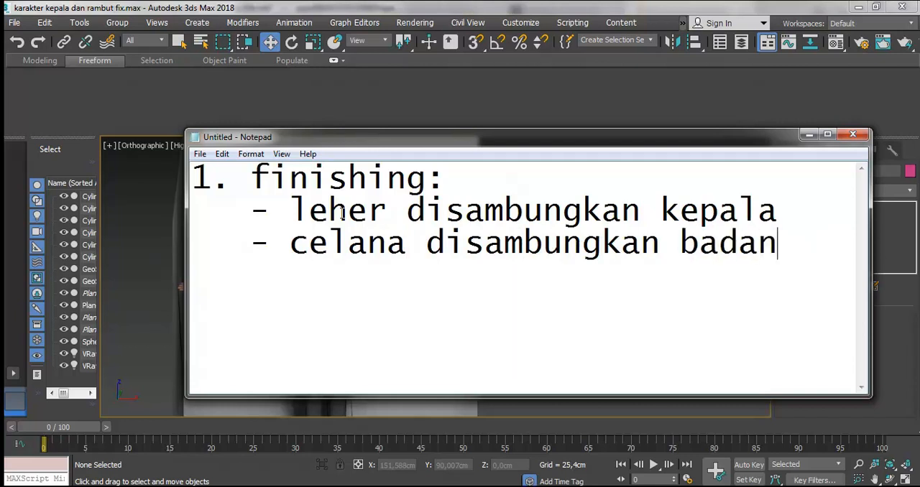
# - Add a third bullet to the finishing list reading "texturing baju"
pyautogui.press('Return')
pyautogui.hotkey('ctrl', 'v')
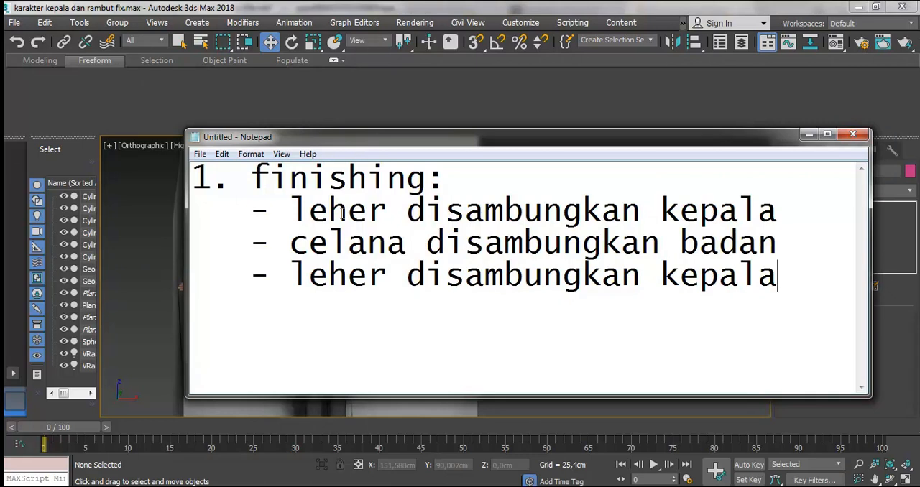
pyautogui.hotkey('ctrl', 'shift', 'Left')
pyautogui.hotkey('ctrl', 'shift', 'Left')
pyautogui.hotkey('ctrl', 'shift', 'Left')
pyautogui.hotkey('ctrl', 'shift', 'Left')
pyautogui.hotkey('ctrl', 'shift', 'Right')
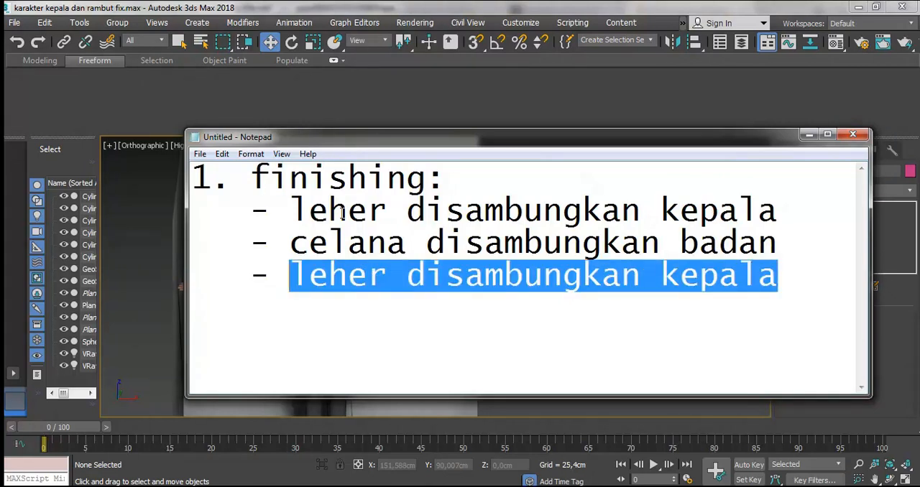
pyautogui.write('te')
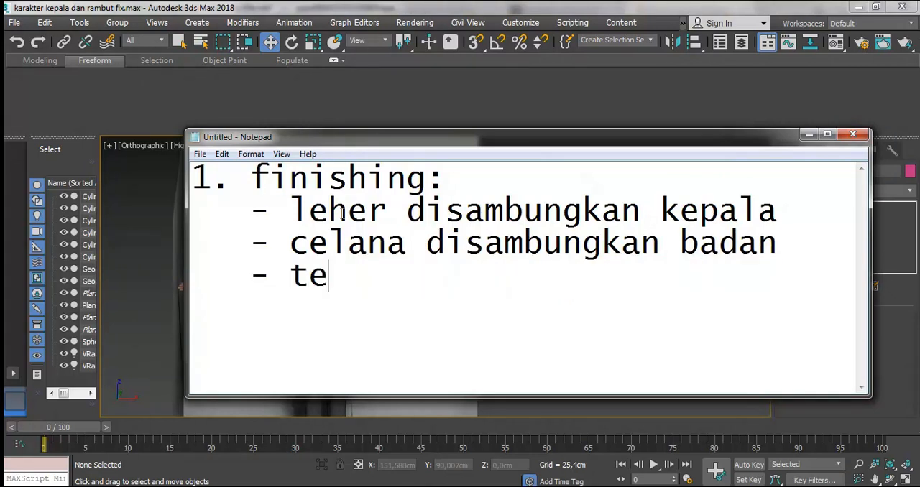
pyautogui.write('xturing baju')
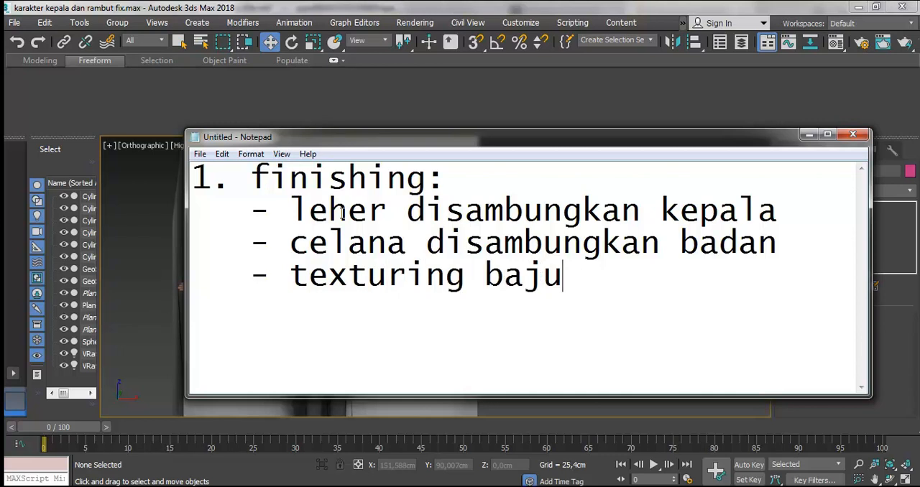
# - Switch to 3ds Max, unfreeze all objects and delete the front reference plane behind the character
pyautogui.hotkey('alt', 'Tab')
pyautogui.rightClick(517, 156)
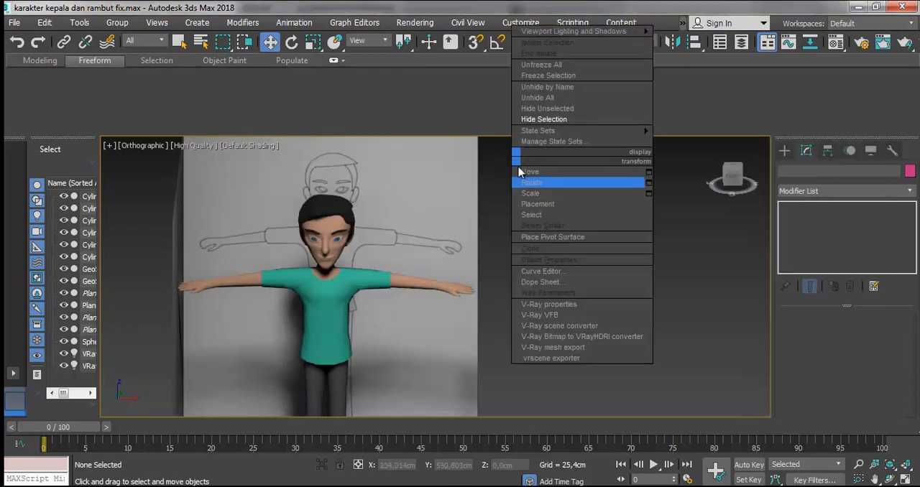
pyautogui.click(544, 65)
pyautogui.click(479, 180)
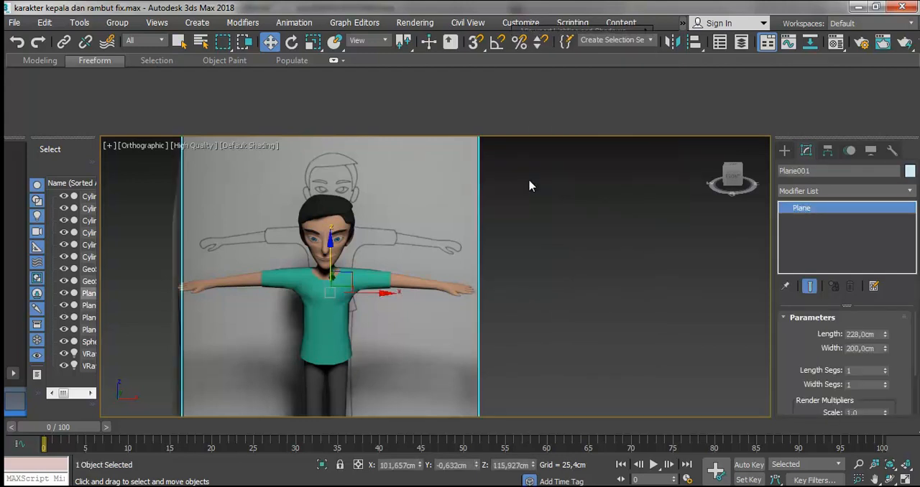
pyautogui.press('Delete')
# - Delete the side reference plane standing beside the character
pyautogui.scroll(-3, 503, 256)
pyautogui.click(889, 479)
pyautogui.moveTo(427, 269); pyautogui.dragTo(486, 281)
pyautogui.click(271, 42)
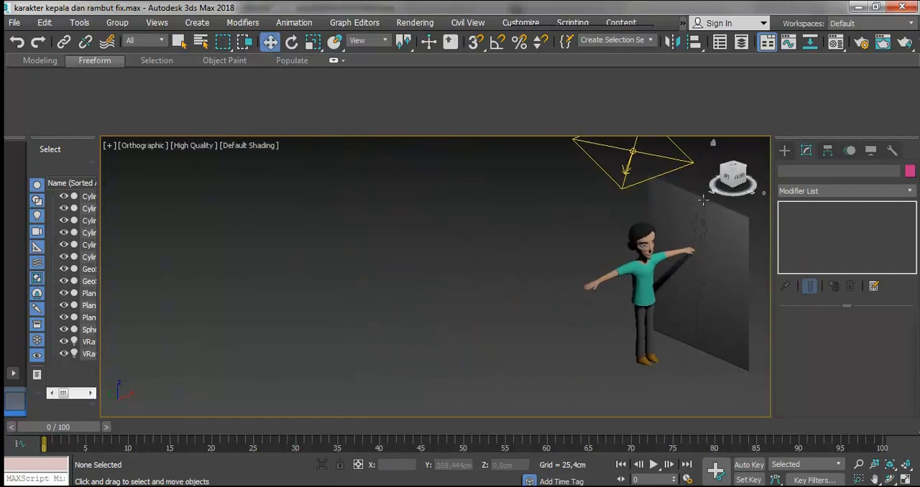
pyautogui.click(699, 208)
pyautogui.press('Delete')
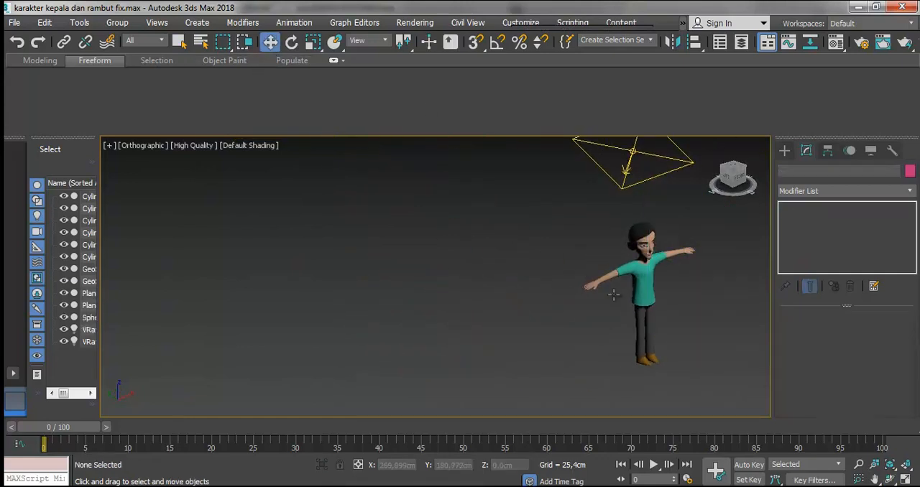
# - Delete the leftover planes in the scene so only the character and lights are left
pyautogui.click(890, 479)
pyautogui.moveTo(503, 310); pyautogui.dragTo(344, 276)
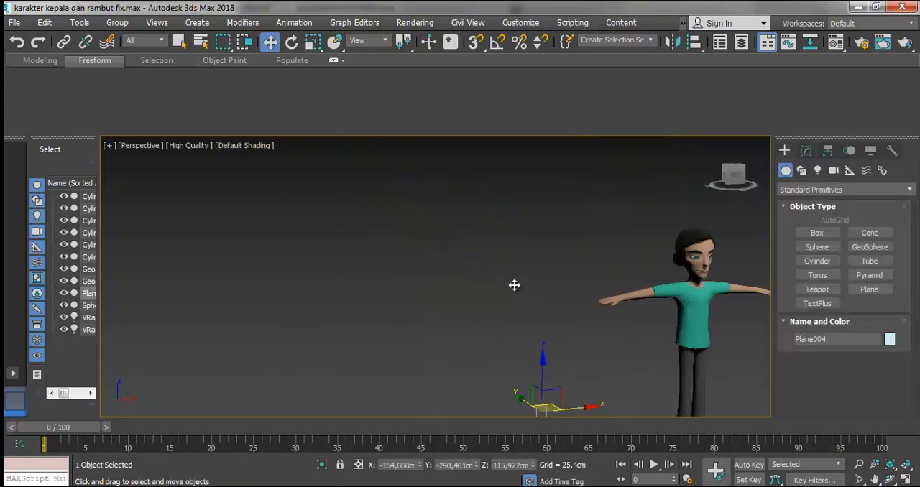
pyautogui.click(889, 479)
pyautogui.moveTo(475, 319); pyautogui.dragTo(368, 313)
pyautogui.press('Delete')
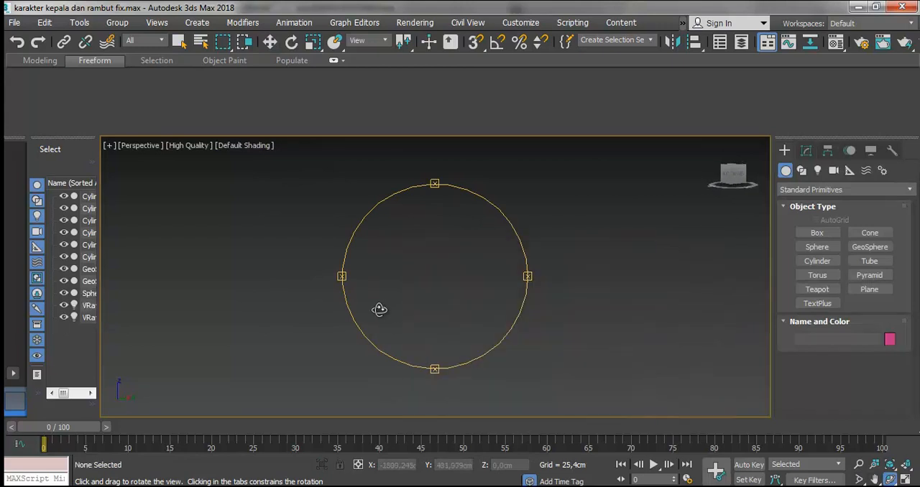
# - Frame the character in the perspective viewport and save the scene
pyautogui.click(270, 42)
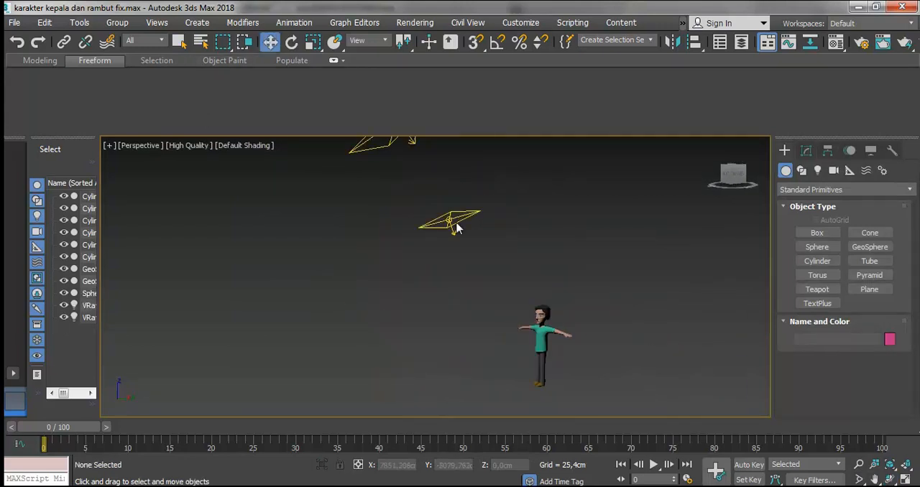
pyautogui.moveTo(536, 352); pyautogui.dragTo(497, 397)
pyautogui.press('z')
pyautogui.click(544, 318)
pyautogui.hotkey('ctrl', 's')
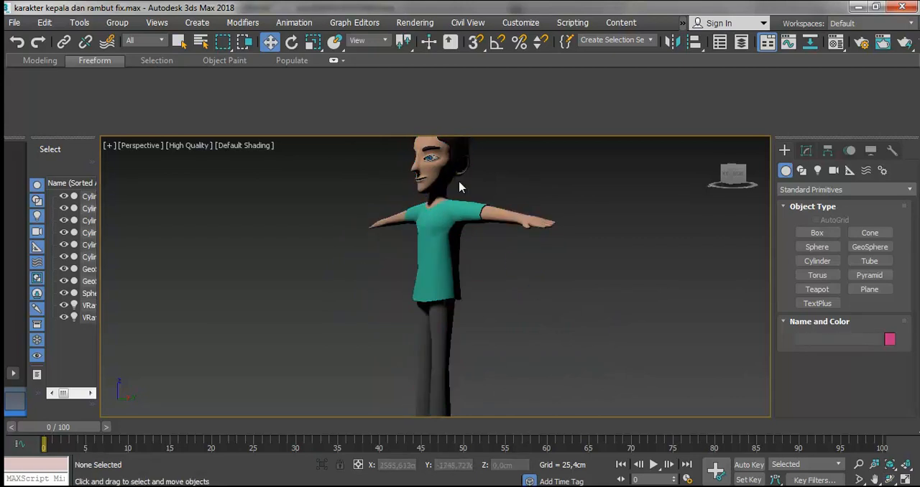
# - Change the perspective viewport's quality to Standard and save the scene
pyautogui.click(422, 180)
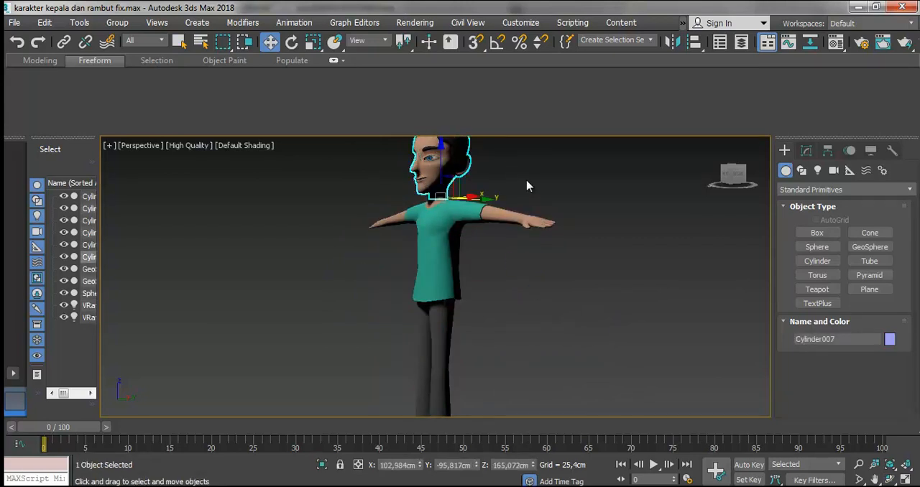
pyautogui.click(199, 166)
pyautogui.click(192, 146)
pyautogui.click(201, 172)
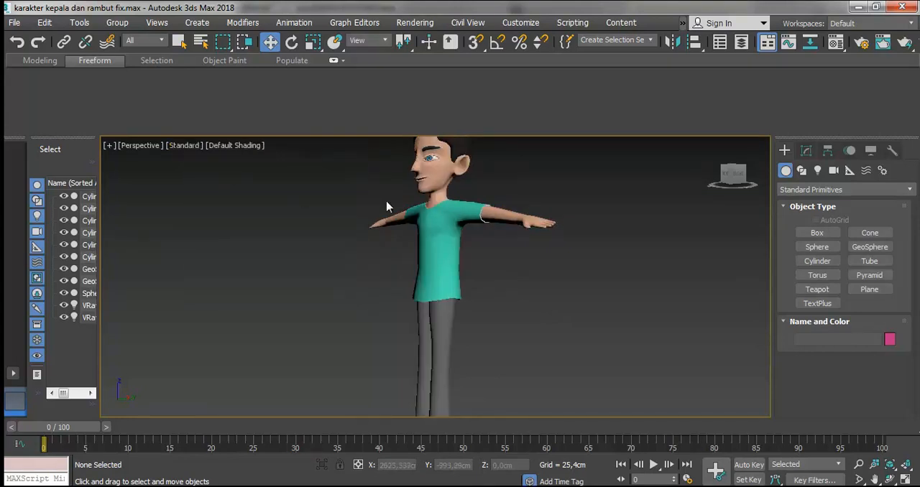
pyautogui.hotkey('ctrl', 's')
# - Select the head object and examine the seam between its neck and the body up close
pyautogui.moveTo(501, 171); pyautogui.dragTo(397, 217)
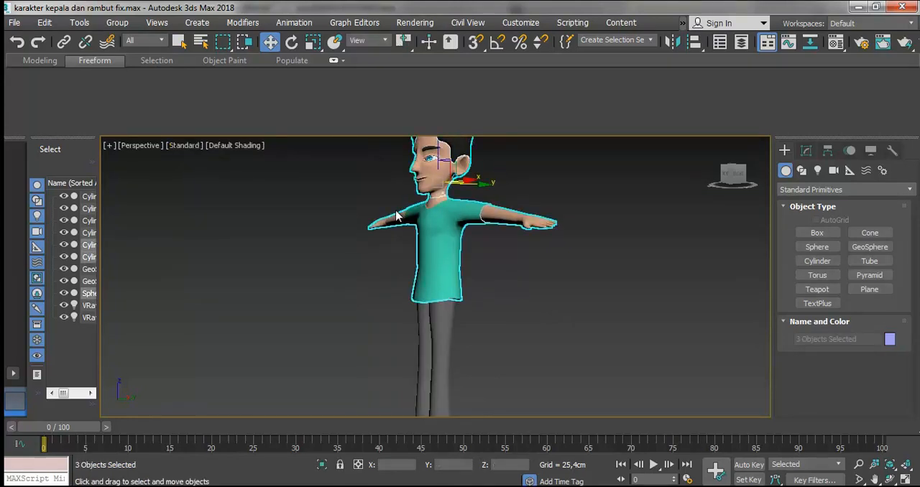
pyautogui.click(502, 167)
pyautogui.moveTo(501, 167); pyautogui.dragTo(406, 214)
pyautogui.press('z')
pyautogui.click(542, 226)
pyautogui.scroll(5, 494, 263)
pyautogui.click(546, 274)
pyautogui.scroll(-1, 563, 285)
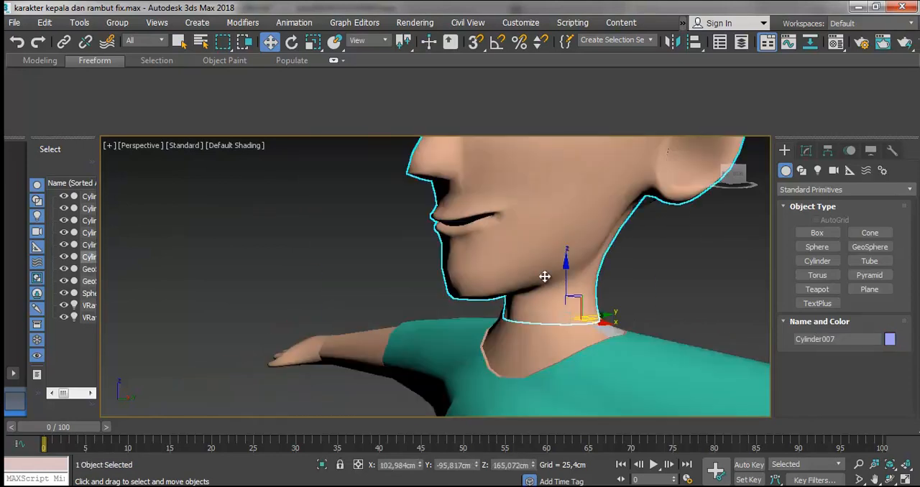
# - Try raising the head along Z away from the neck, undo the move and clear the selection
pyautogui.moveTo(566, 273); pyautogui.dragTo(570, 181)
pyautogui.hotkey('ctrl', 'z')
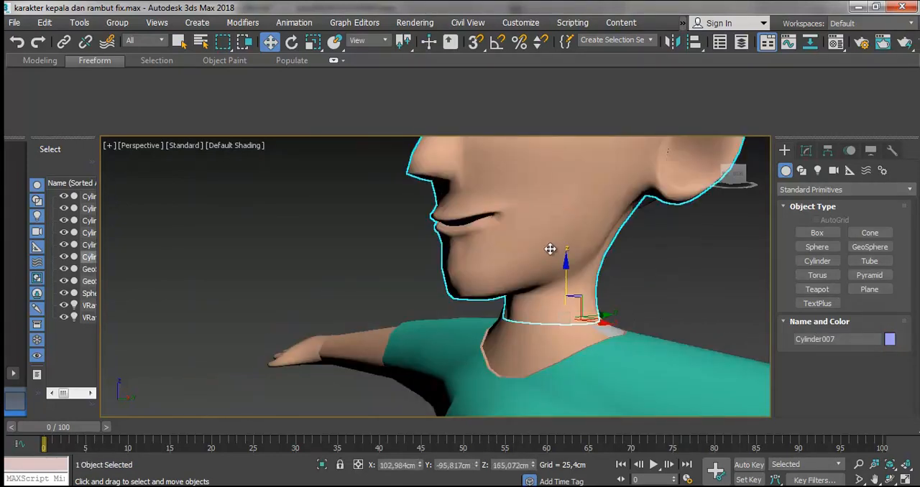
pyautogui.scroll(-5, 550, 250)
pyautogui.click(624, 171)
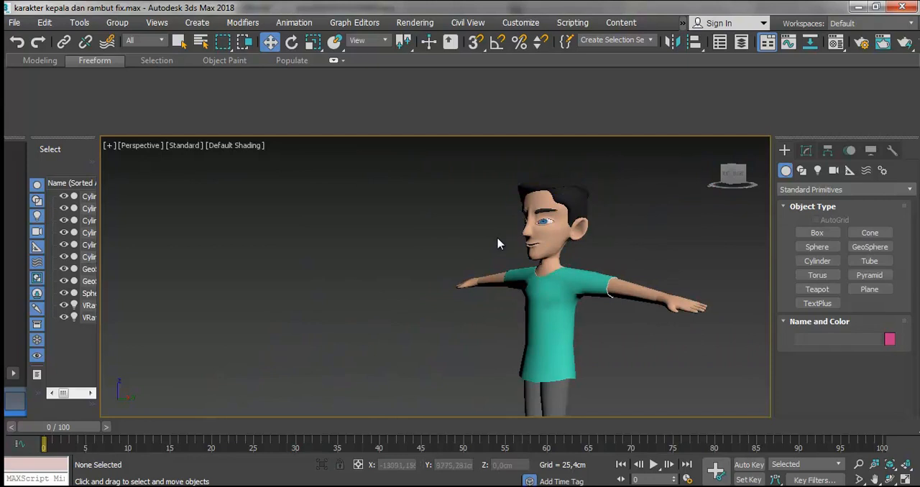
# - Show the head from the front with edged faces and check its modifier stack
pyautogui.click(564, 236)
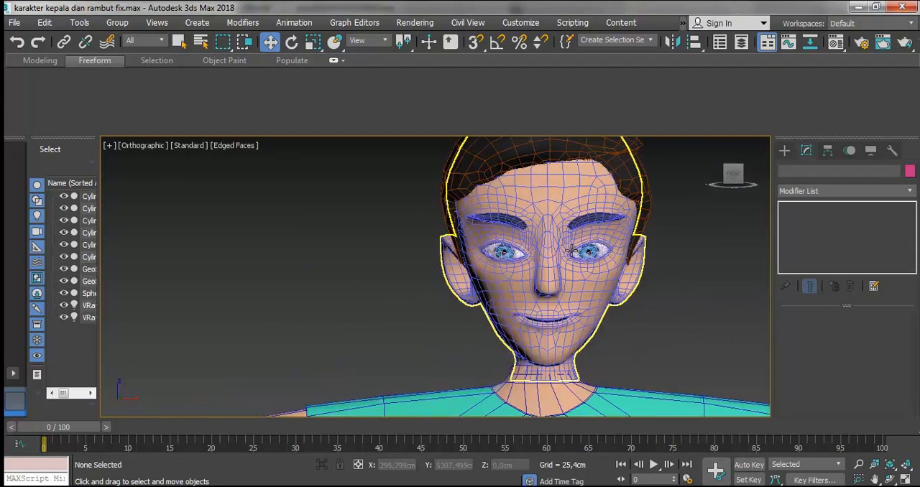
pyautogui.scroll(2, 597, 258)
pyautogui.click(552, 320)
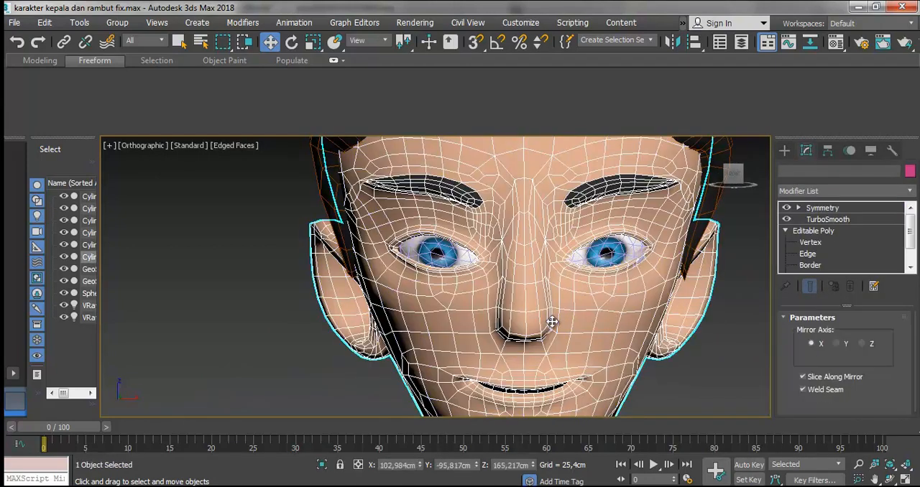
pyautogui.scroll(-3, 536, 316)
pyautogui.moveTo(533, 356); pyautogui.dragTo(532, 358)
pyautogui.click(685, 274)
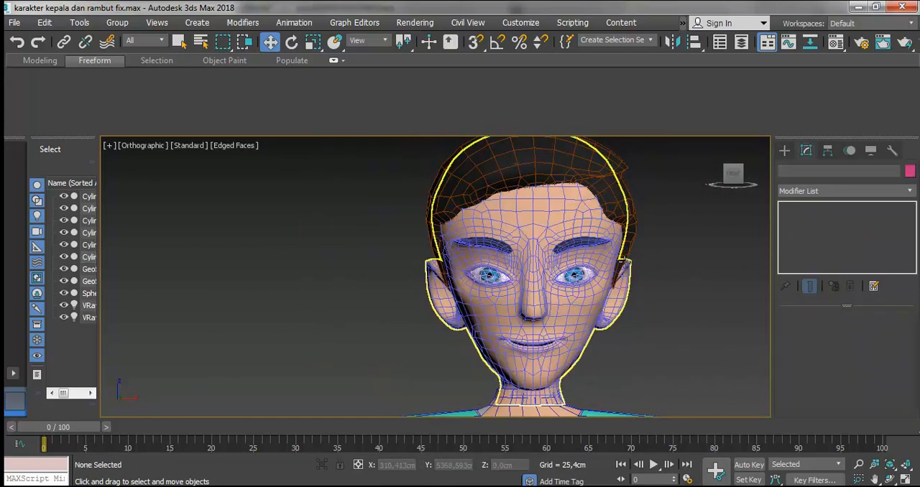
# - Select the head and examine its mesh around the eyes, eyebrows and forehead
pyautogui.scroll(6, 575, 253)
pyautogui.scroll(-2, 573, 258)
pyautogui.click(588, 251)
pyautogui.scroll(2, 594, 255)
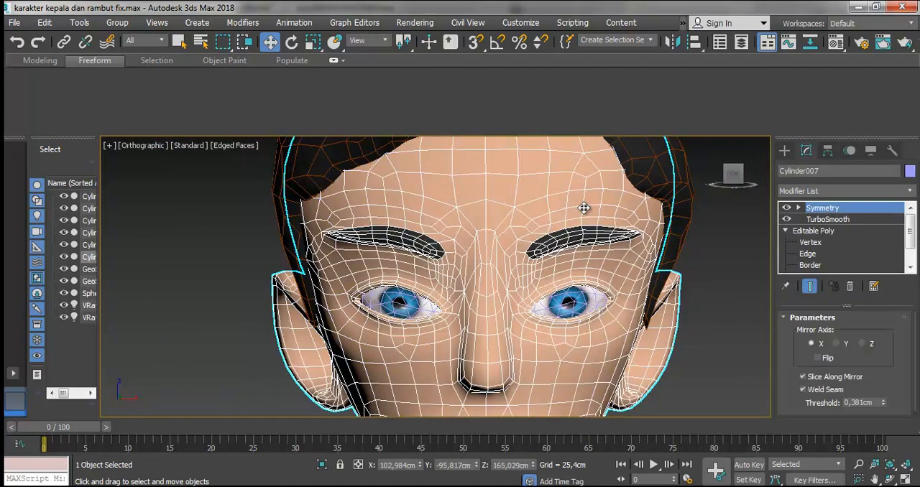
pyautogui.scroll(3, 741, 381)
pyautogui.click(890, 480)
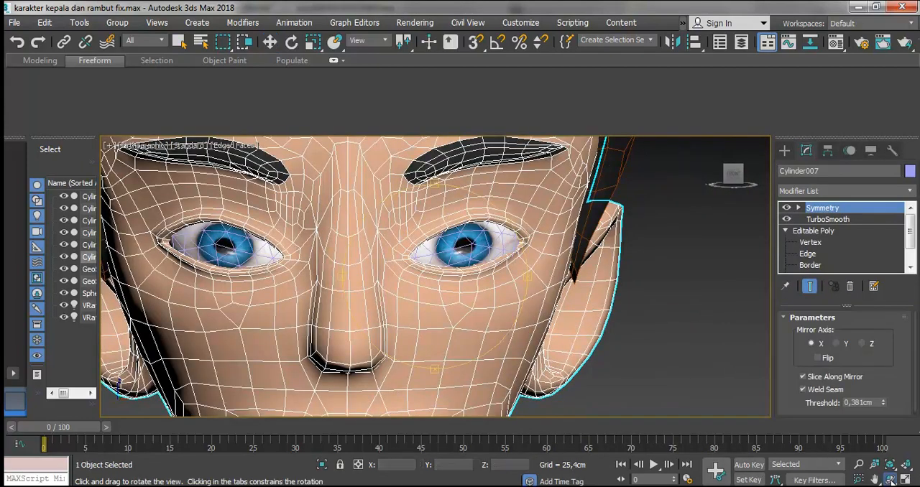
pyautogui.moveTo(455, 316)
pyautogui.mouseDown()
pyautogui.moveTo(641, 289)
pyautogui.moveTo(701, 317)
pyautogui.moveTo(542, 312)
pyautogui.moveTo(466, 323)
pyautogui.mouseUp()
pyautogui.scroll(-5, 466, 317)
pyautogui.scroll(4, 488, 302)
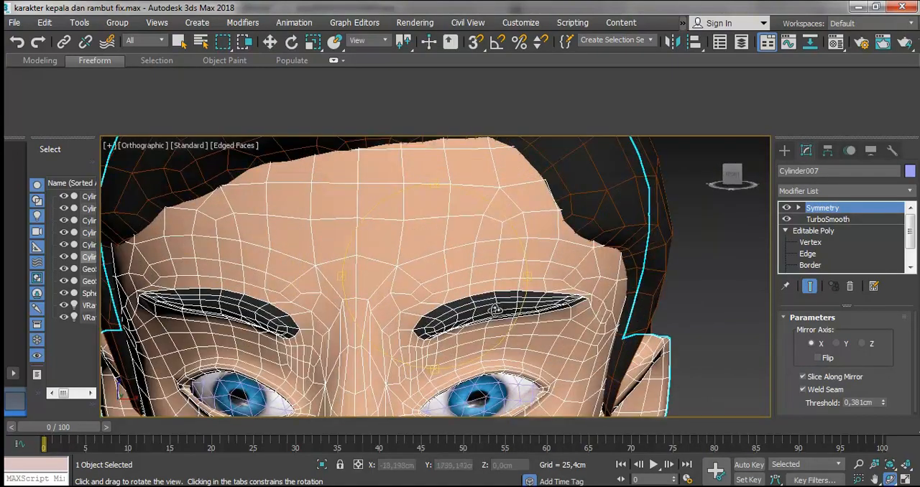
pyautogui.scroll(2, 532, 291)
# - Open the head's base Editable Poly at vertex level and pick the eyebrow's outer-tip and arch-peak vertices
pyautogui.click(830, 220)
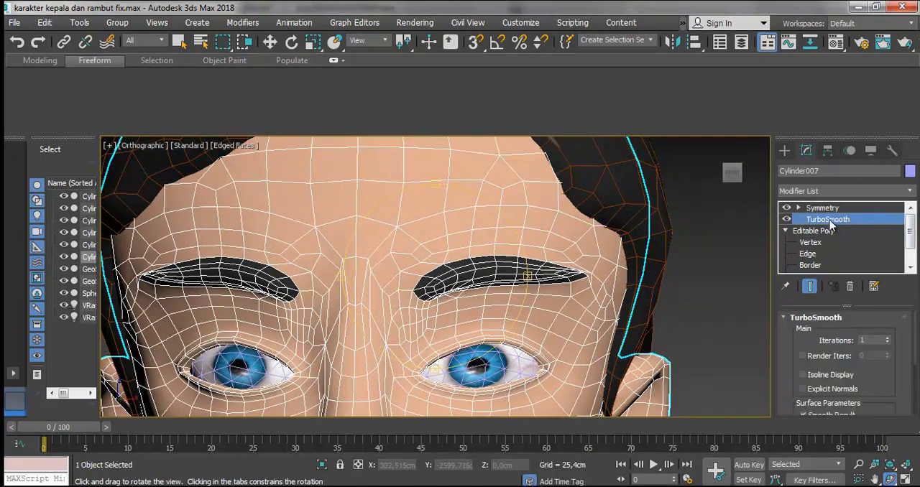
pyautogui.click(810, 243)
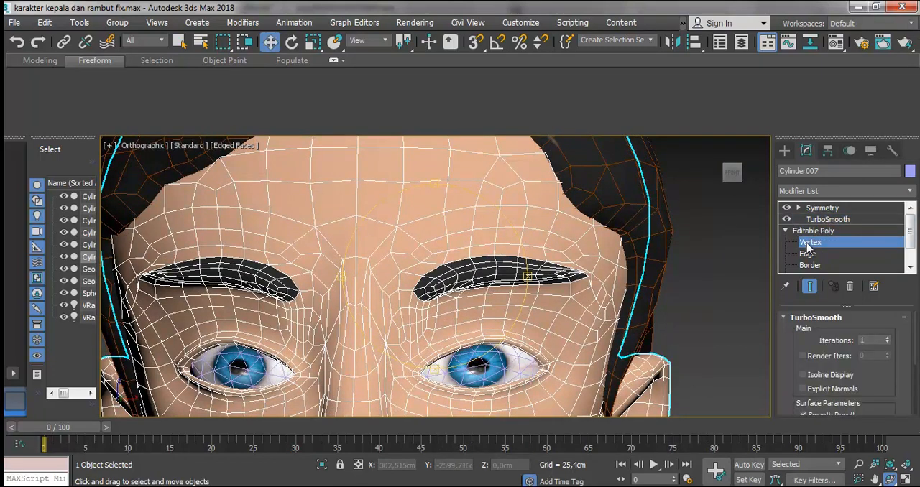
pyautogui.scroll(3, 581, 279)
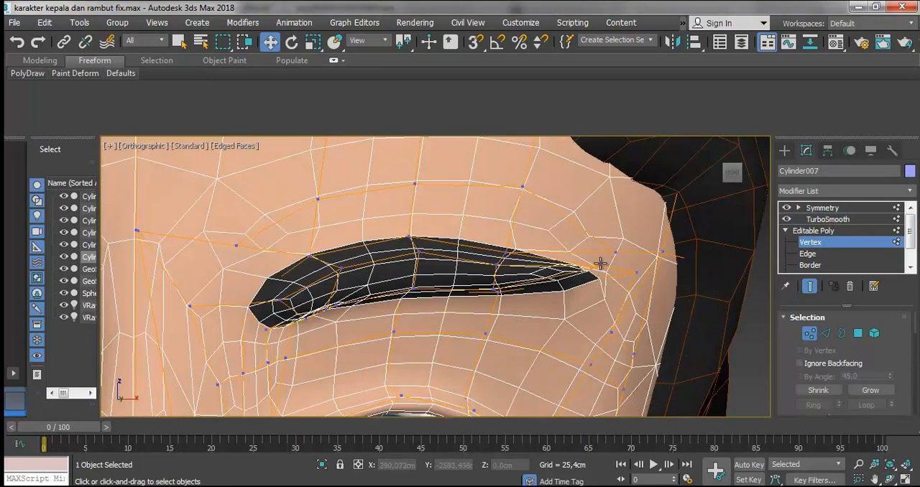
pyautogui.click(600, 265)
pyautogui.scroll(2, 601, 263)
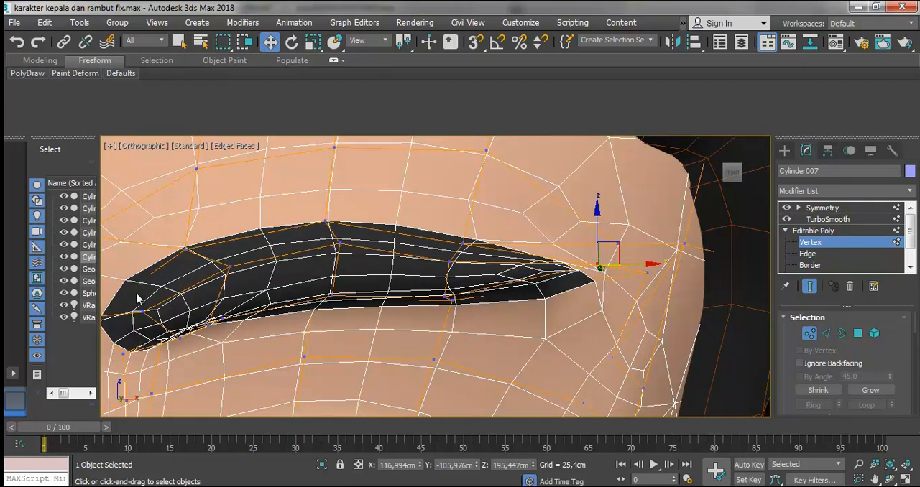
pyautogui.moveTo(326, 218); pyautogui.dragTo(327, 209)
pyautogui.scroll(-4, 327, 209)
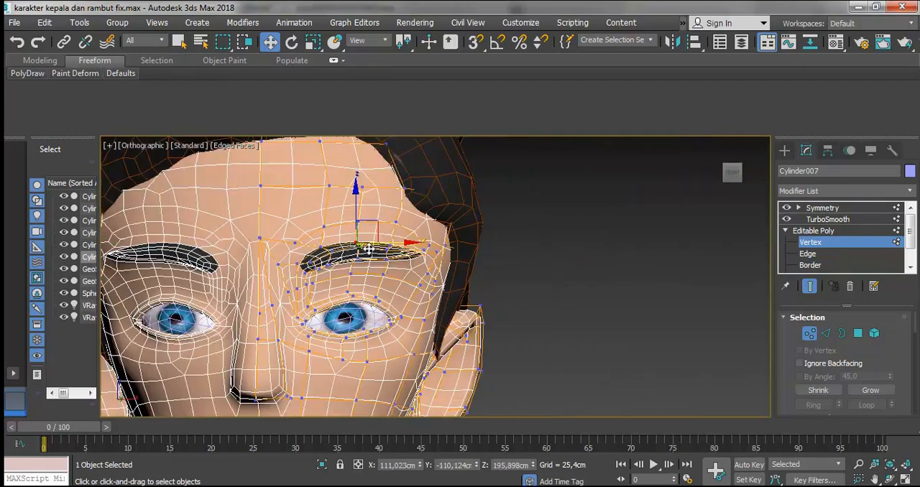
pyautogui.scroll(2, 198, 259)
pyautogui.scroll(-4, 517, 264)
pyautogui.scroll(1, 647, 262)
pyautogui.scroll(-1, 653, 262)
pyautogui.scroll(1, 698, 322)
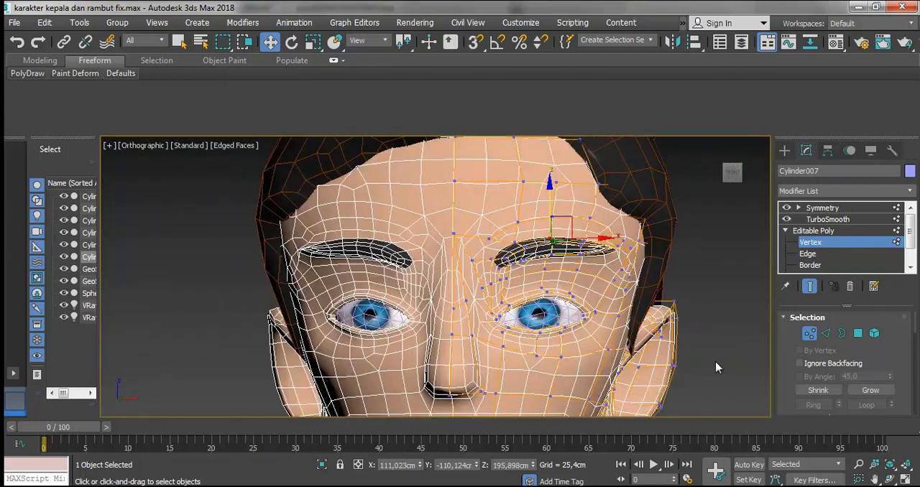
# - Pull the vertices on the ear's outer edge slightly inward along X to slim the ear
pyautogui.moveTo(643, 399); pyautogui.dragTo(661, 402)
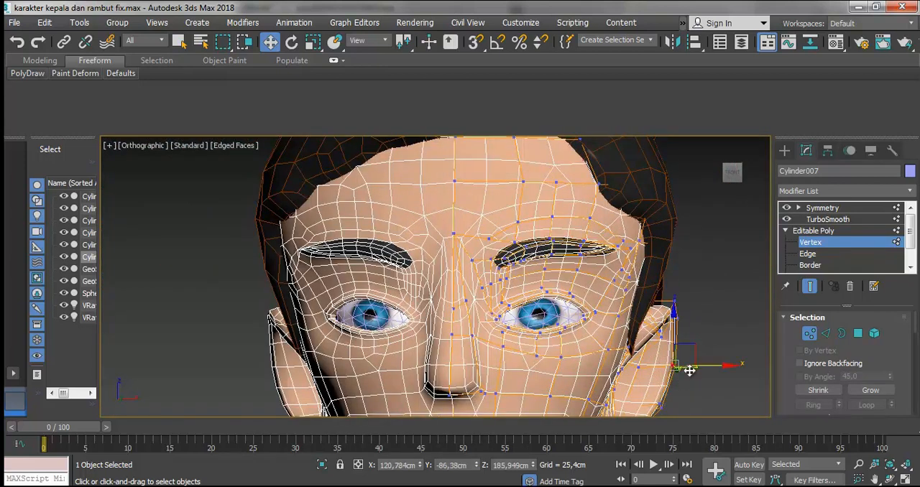
pyautogui.moveTo(705, 365); pyautogui.dragTo(698, 365)
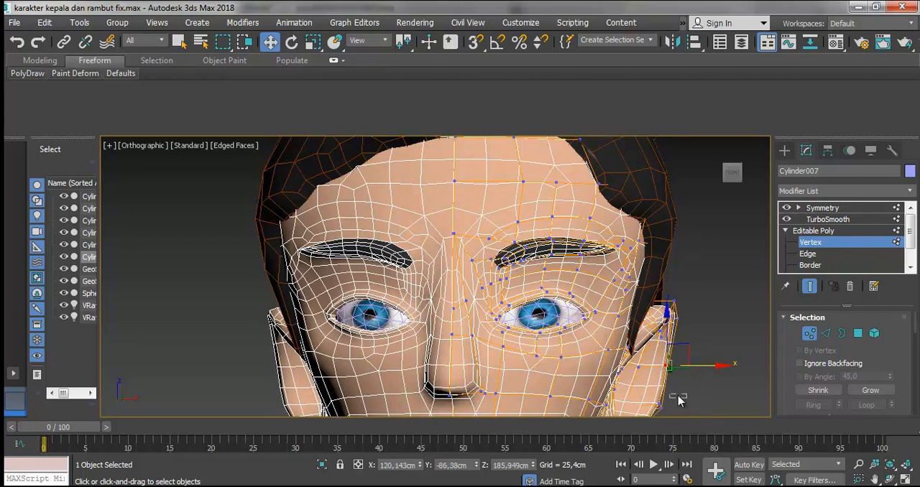
pyautogui.moveTo(651, 422); pyautogui.dragTo(651, 421)
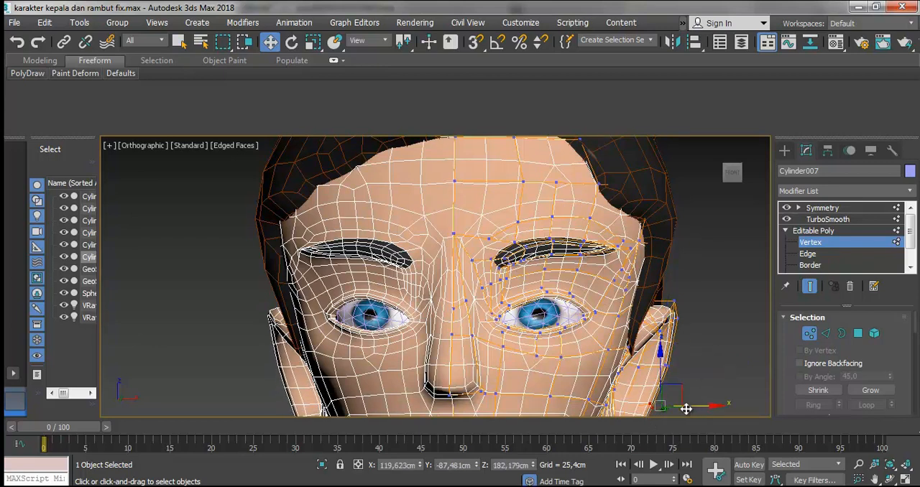
pyautogui.scroll(-2, 656, 373)
pyautogui.scroll(-2, 656, 373)
pyautogui.scroll(6, 649, 397)
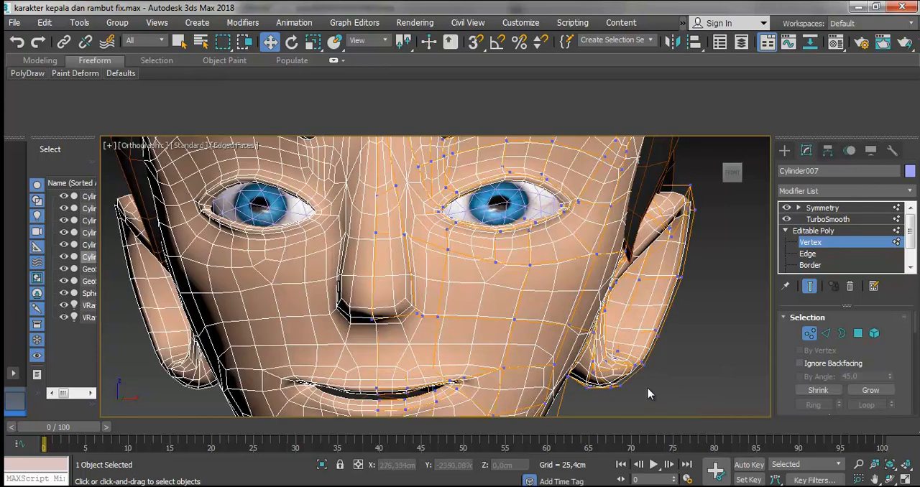
pyautogui.scroll(-3, 662, 270)
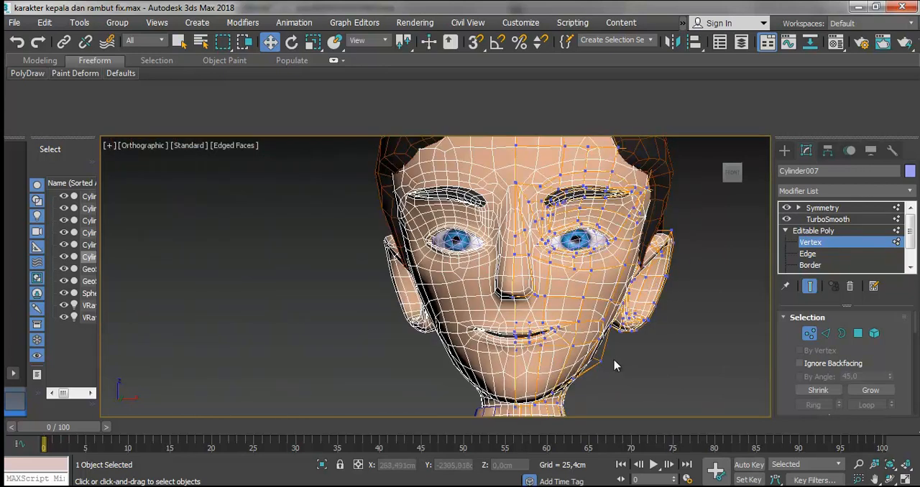
# - Move the protruding vertex beside the jaw below the ear about 0.6 cm inward along X
pyautogui.moveTo(599, 375); pyautogui.dragTo(624, 370)
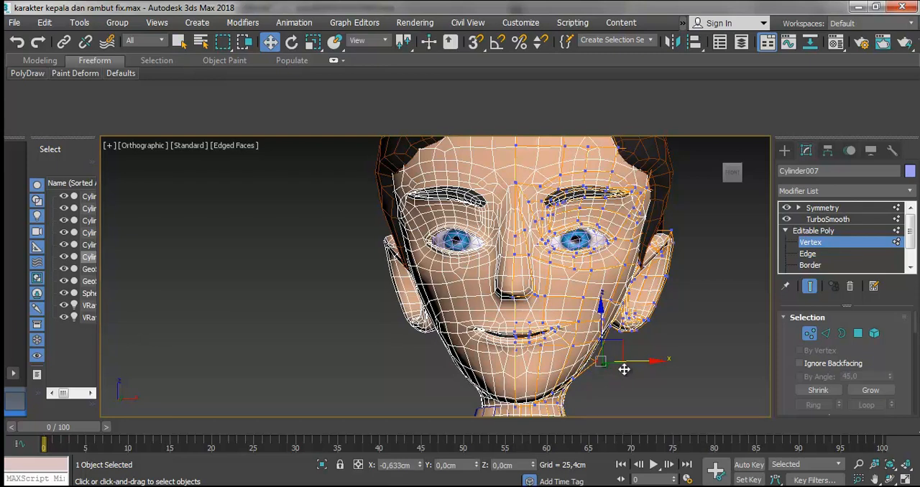
pyautogui.click(623, 367)
pyautogui.scroll(4, 519, 253)
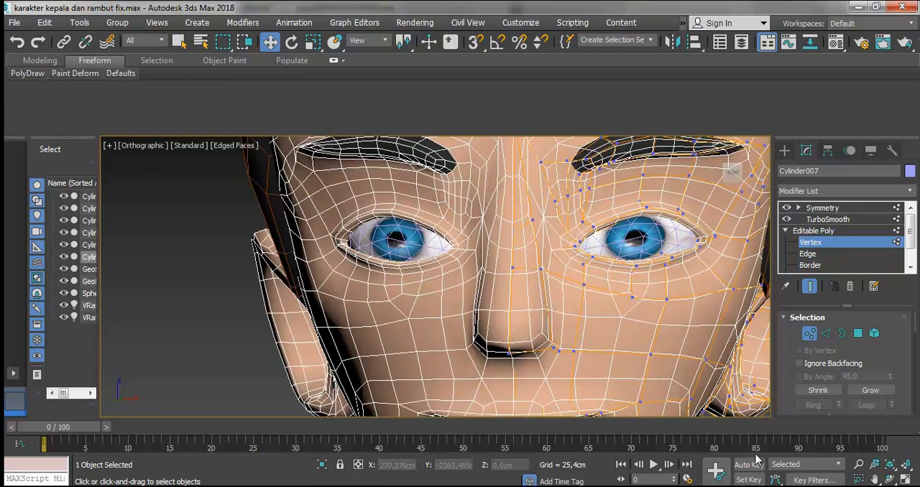
# - Turn the head to profile and pick the vertex at the tip of the nose
pyautogui.click(890, 479)
pyautogui.moveTo(448, 301); pyautogui.dragTo(366, 304)
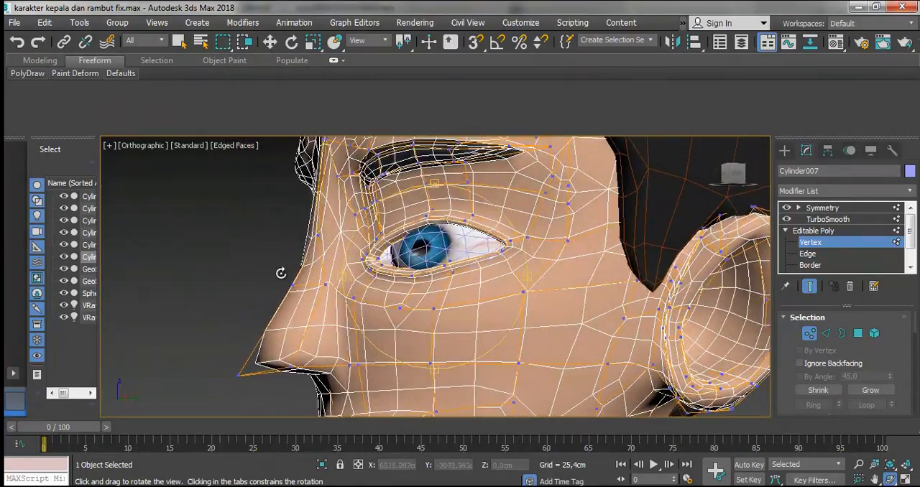
pyautogui.click(271, 42)
pyautogui.moveTo(238, 376); pyautogui.dragTo(250, 361)
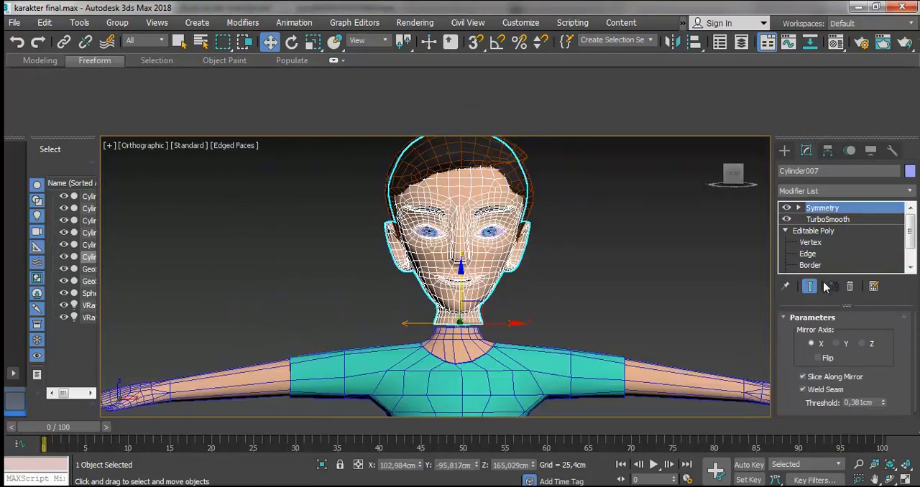
# - Convert the head with its Symmetry and TurboSmooth modifiers to an Editable Poly and clear the selection
pyautogui.rightClick(475, 182)
pyautogui.moveTo(568, 333)
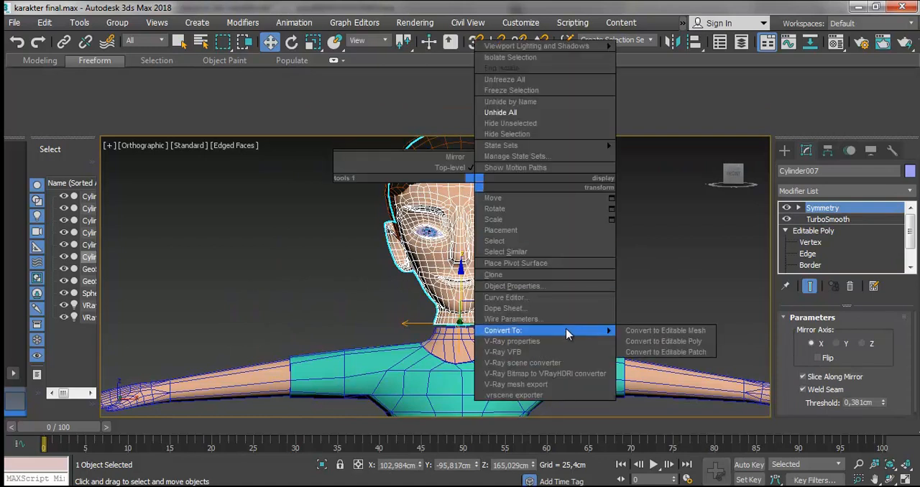
pyautogui.click(663, 341)
pyautogui.click(610, 234)
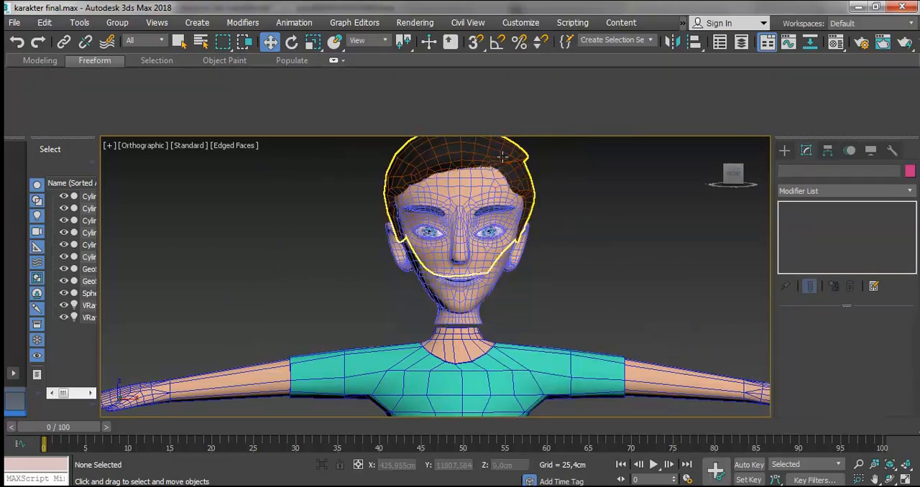
# - Convert the hair object with its TurboSmooth modifier to an Editable Poly and deselect it
pyautogui.click(510, 164)
pyautogui.rightClick(499, 149)
pyautogui.moveTo(566, 295)
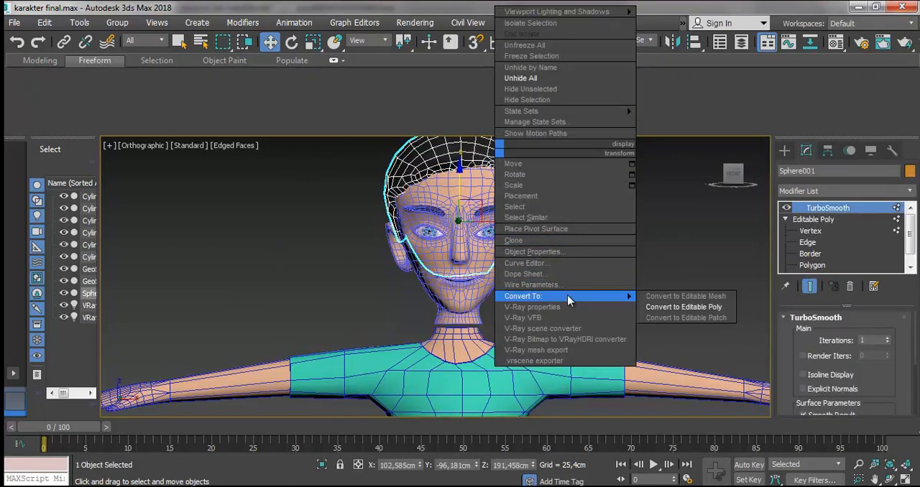
pyautogui.click(651, 307)
pyautogui.click(600, 230)
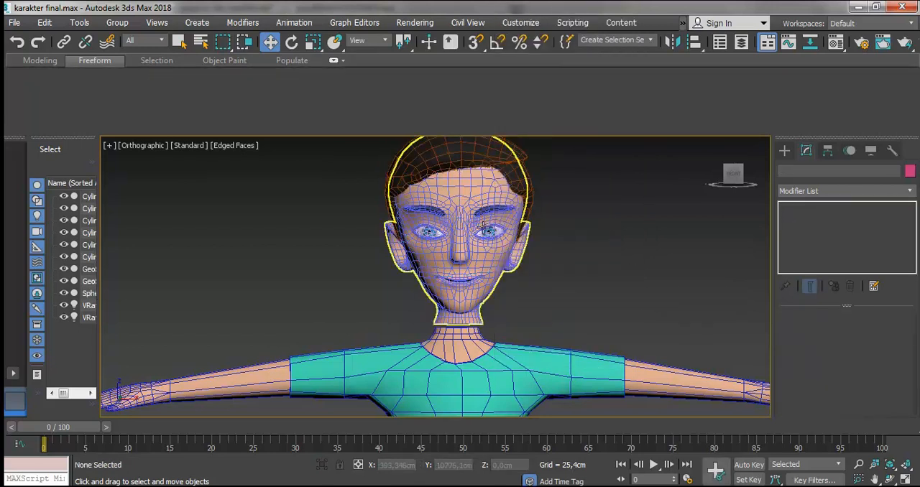
# - Select both eyeballs, convert them to Editable Poly and clear the selection
pyautogui.click(488, 230)
pyautogui.keyDown('ctrl'); pyautogui.click(428, 231); pyautogui.keyUp('ctrl')
pyautogui.rightClick(574, 230)
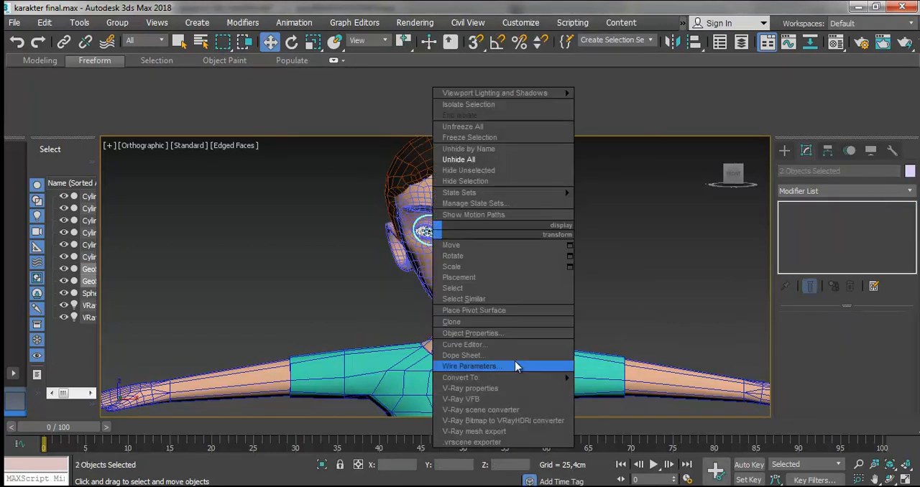
pyautogui.moveTo(561, 378)
pyautogui.click(626, 390)
pyautogui.click(600, 265)
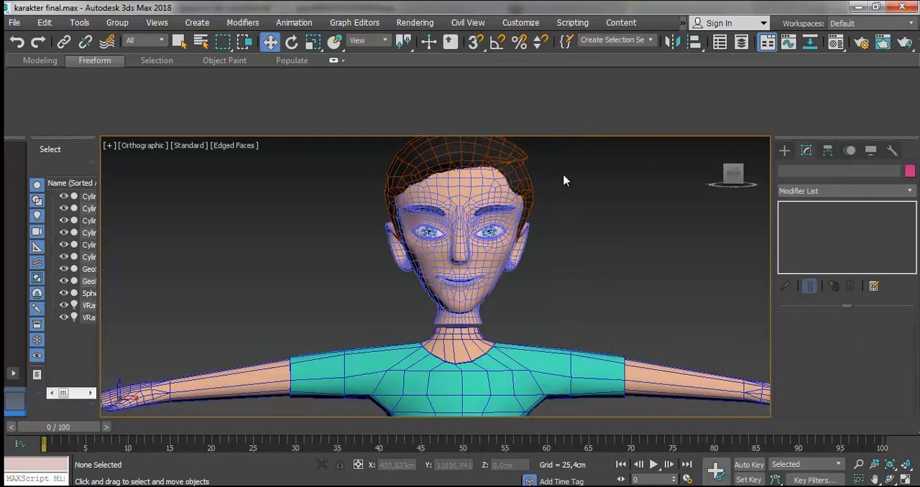
# - Attach the hair to the head with Match Material IDs to Material and Condense Material and IDs
pyautogui.click(491, 188)
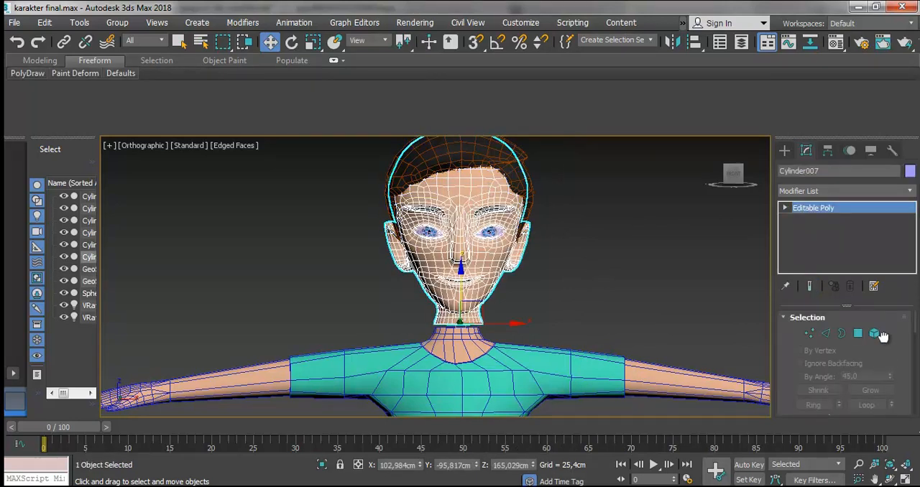
pyautogui.scroll(-3, 876, 348)
pyautogui.scroll(-5, 876, 349)
pyautogui.click(811, 343)
pyautogui.click(490, 166)
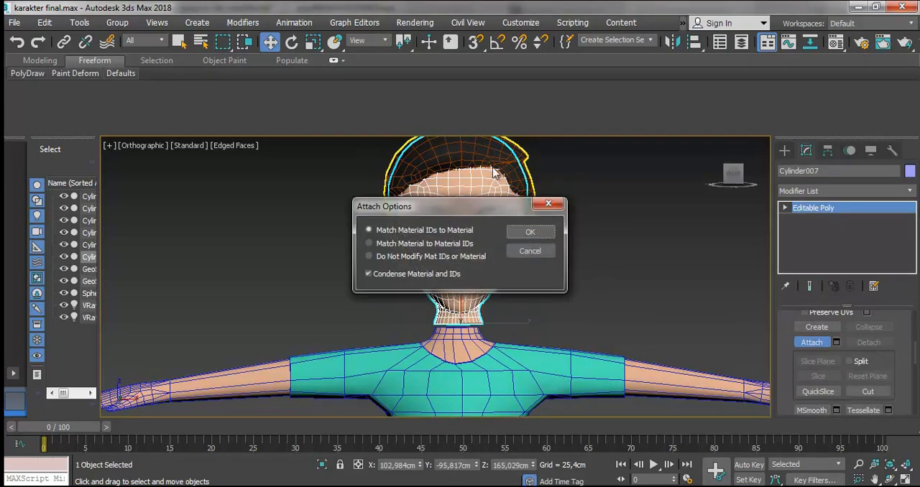
pyautogui.click(530, 231)
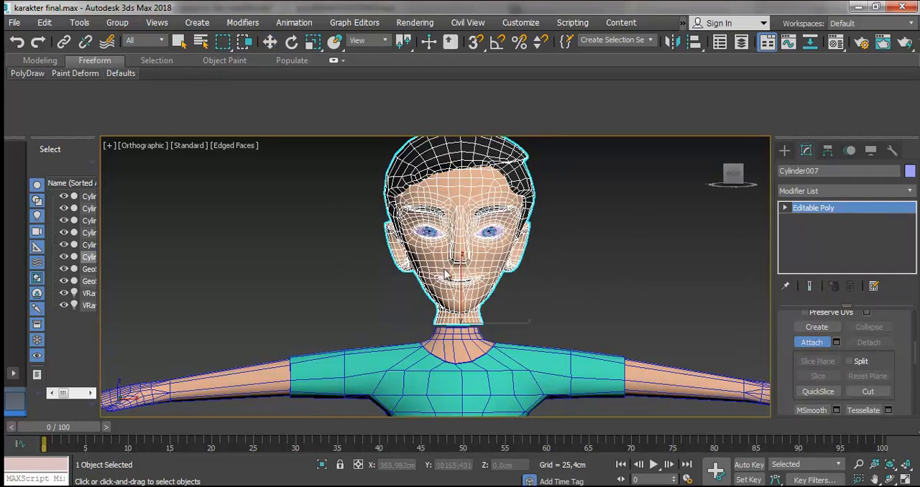
# - Attach both eyeballs to the head, matching material IDs to material
pyautogui.click(489, 232)
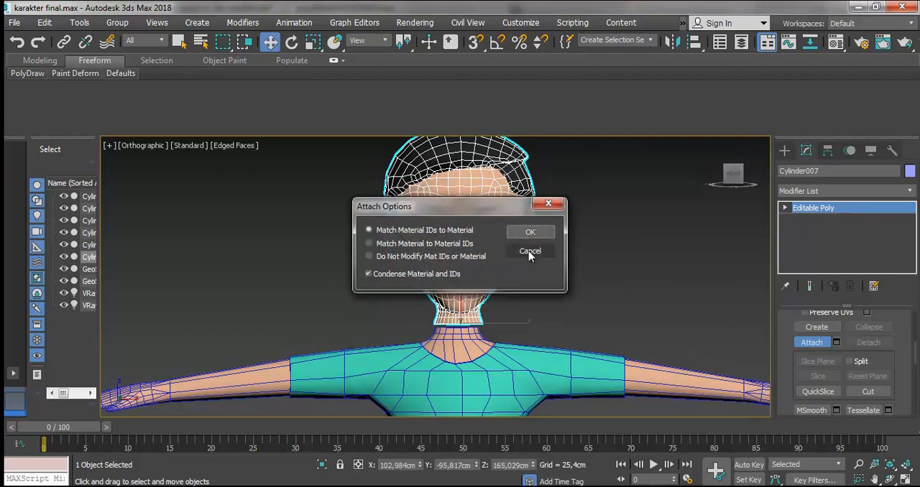
pyautogui.click(530, 232)
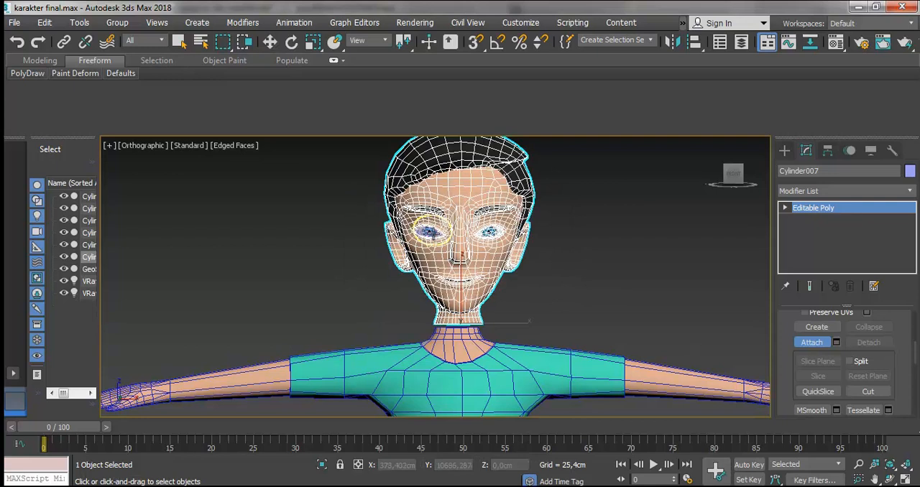
pyautogui.click(440, 234)
pyautogui.click(529, 231)
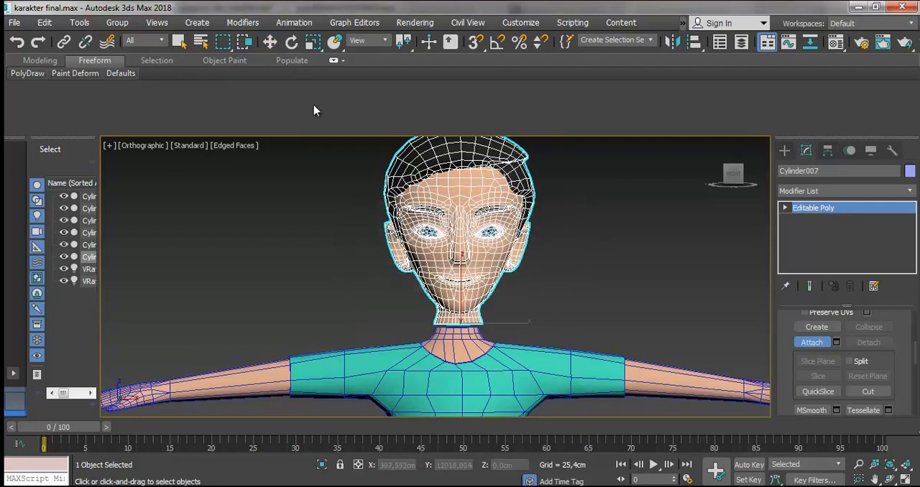
# - Leave Attach mode, try moving the combined head and undo the move
pyautogui.click(270, 42)
pyautogui.click(606, 233)
pyautogui.click(491, 258)
pyautogui.moveTo(504, 325); pyautogui.dragTo(473, 292)
pyautogui.hotkey('ctrl', 'z')
# - Reselect the combined head and switch its Editable Poly to Element level
pyautogui.click(549, 274)
pyautogui.click(527, 259)
pyautogui.press('z')
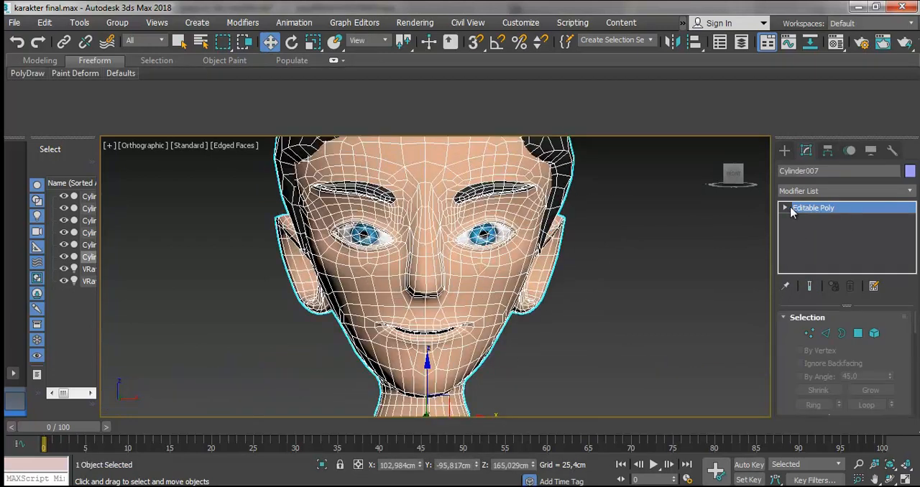
pyautogui.click(786, 208)
pyautogui.click(814, 266)
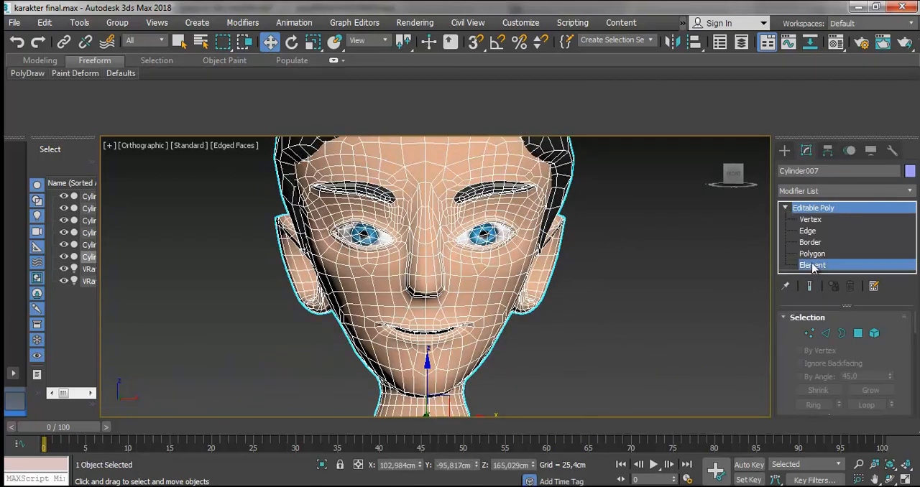
pyautogui.click(690, 247)
pyautogui.click(558, 211)
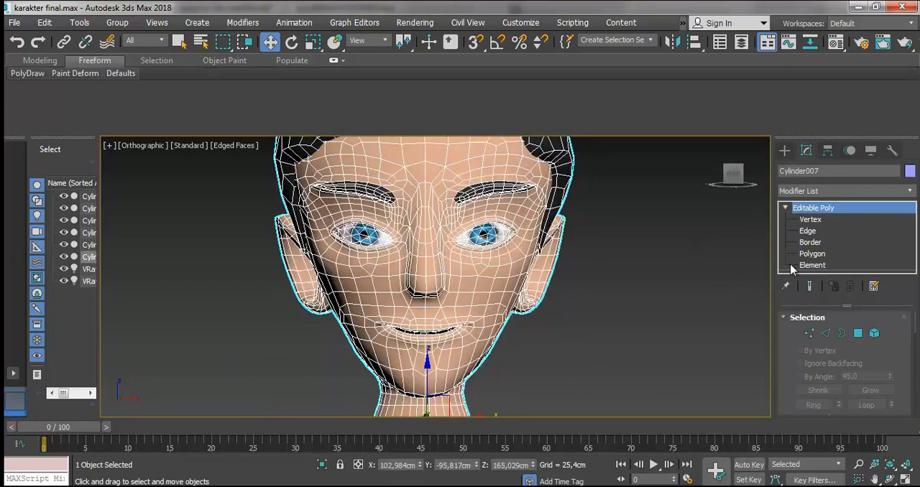
pyautogui.click(805, 265)
pyautogui.click(798, 265)
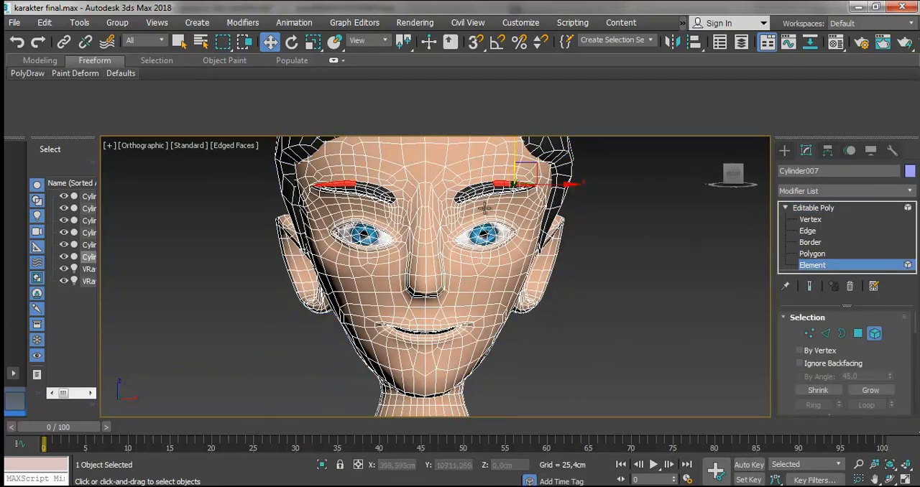
# - Select the eyeball element on the character's left side and move it about 21 cm along X out of its socket
pyautogui.click(489, 232)
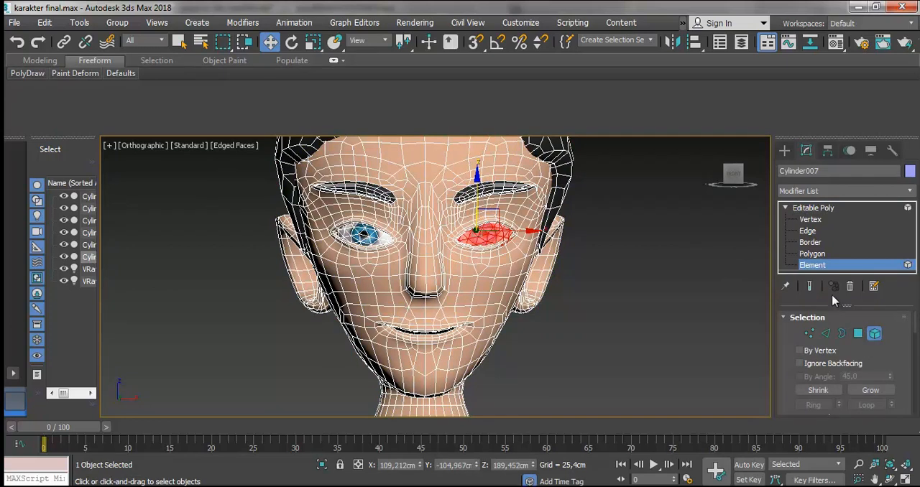
pyautogui.scroll(-5, 884, 338)
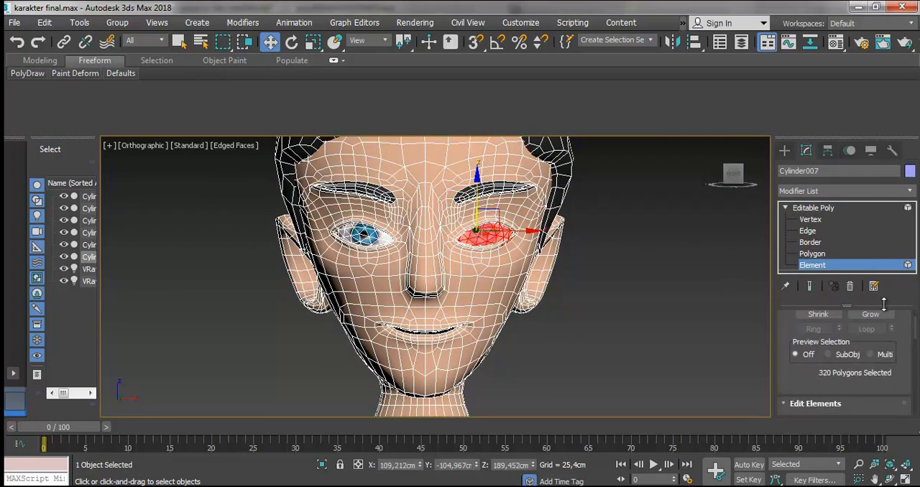
pyautogui.scroll(-1, 872, 328)
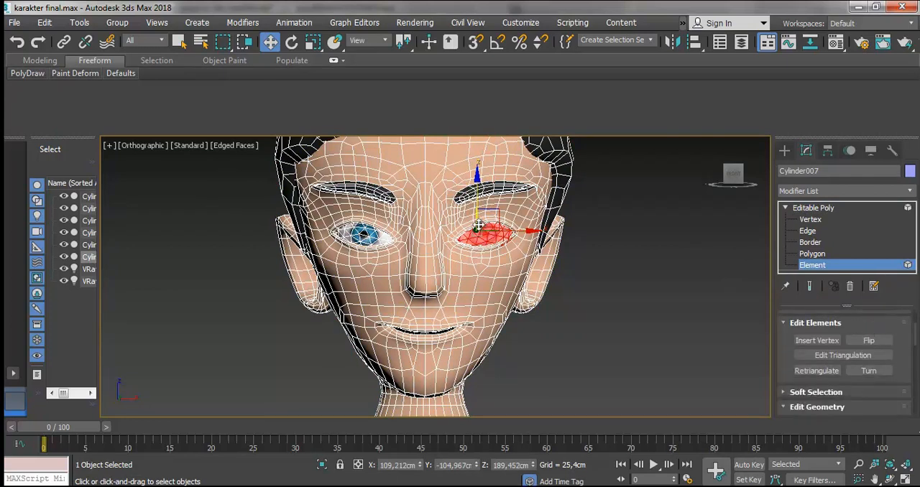
pyautogui.moveTo(520, 231); pyautogui.dragTo(672, 230)
pyautogui.click(666, 272)
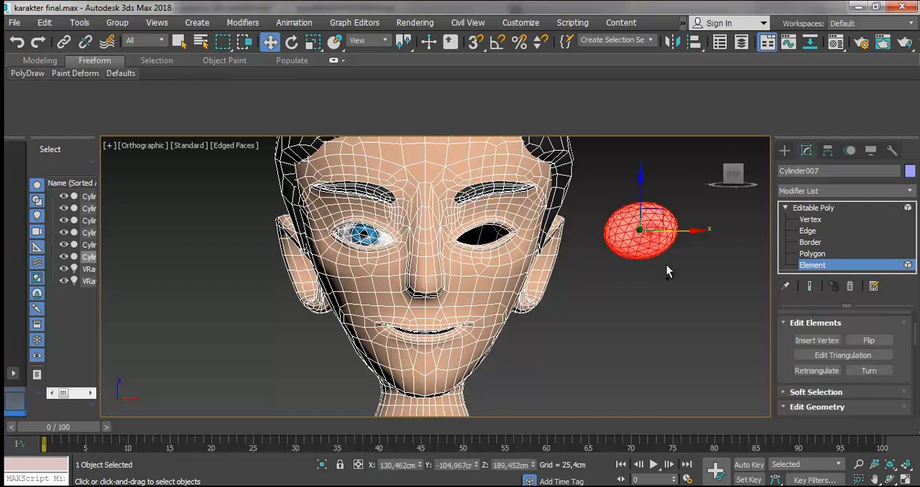
# - Undo the eyeball element's move and leave Element level on the combined head
pyautogui.hotkey('ctrl', 'z')
pyautogui.hotkey('ctrl', 'z')
pyautogui.scroll(2, 515, 304)
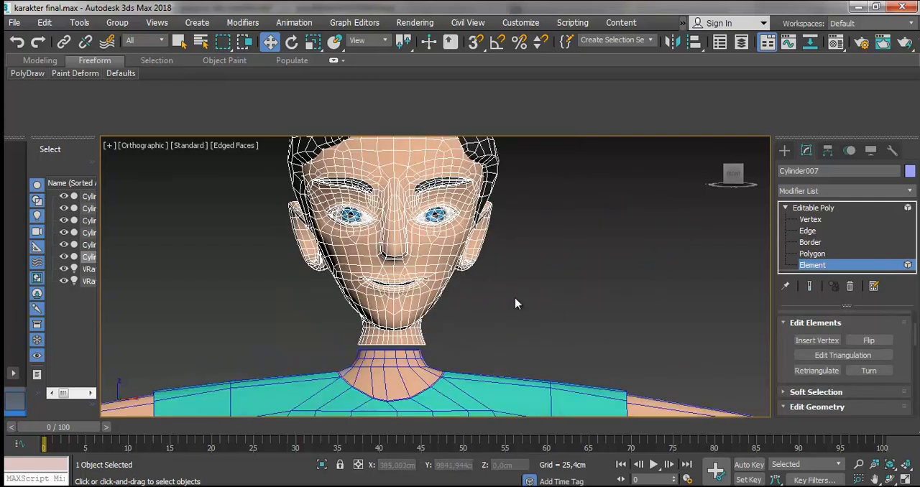
pyautogui.click(423, 260)
pyautogui.click(806, 208)
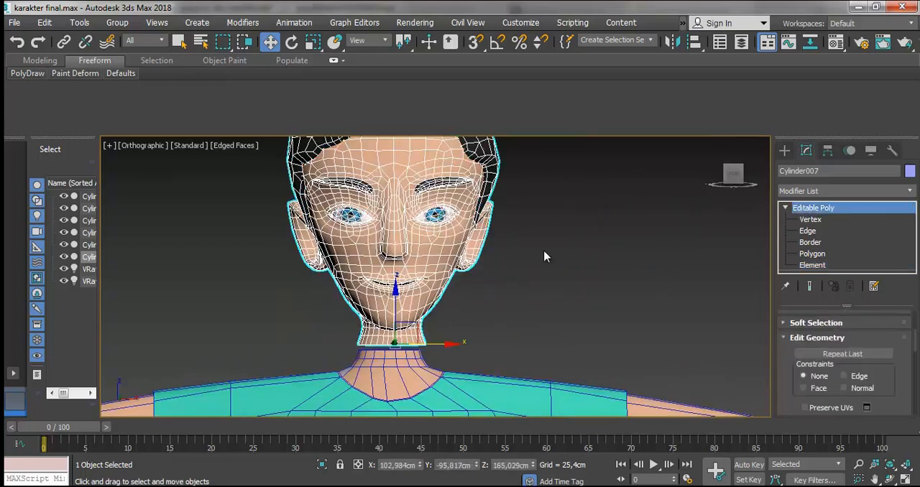
# - Reselect the combined head, check its eyes and the gap at the neck, and save the scene
pyautogui.click(547, 256)
pyautogui.click(444, 238)
pyautogui.scroll(3, 428, 211)
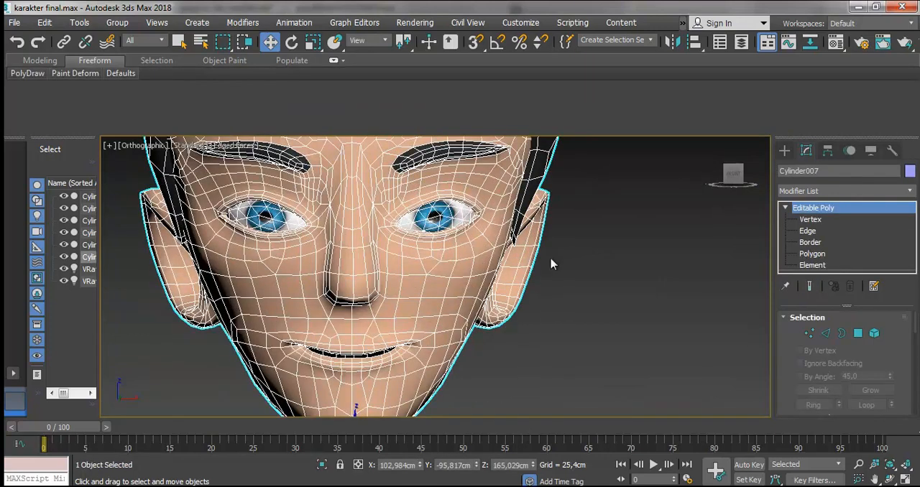
pyautogui.click(616, 287)
pyautogui.scroll(-5, 460, 307)
pyautogui.scroll(4, 434, 364)
pyautogui.click(419, 313)
pyautogui.scroll(3, 404, 369)
pyautogui.hotkey('ctrl', 's')
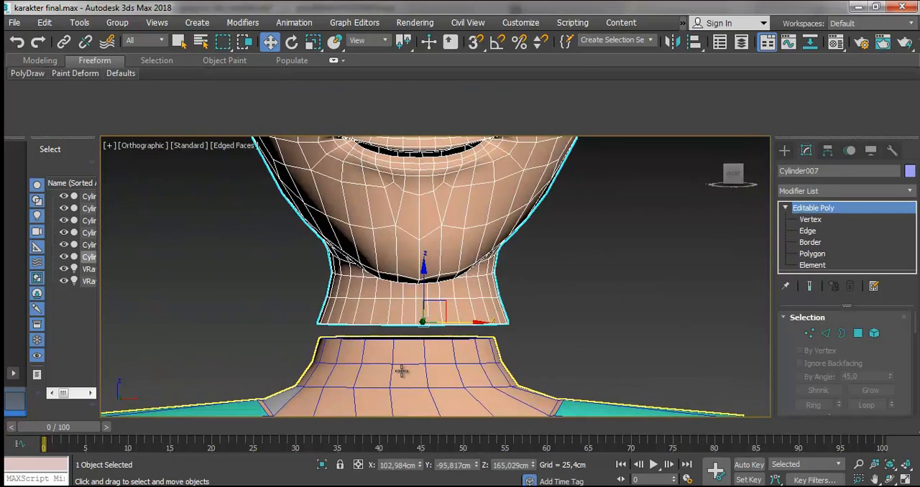
# - At Vertex level, select the head's lowest row of neck vertices and delete it
pyautogui.click(526, 329)
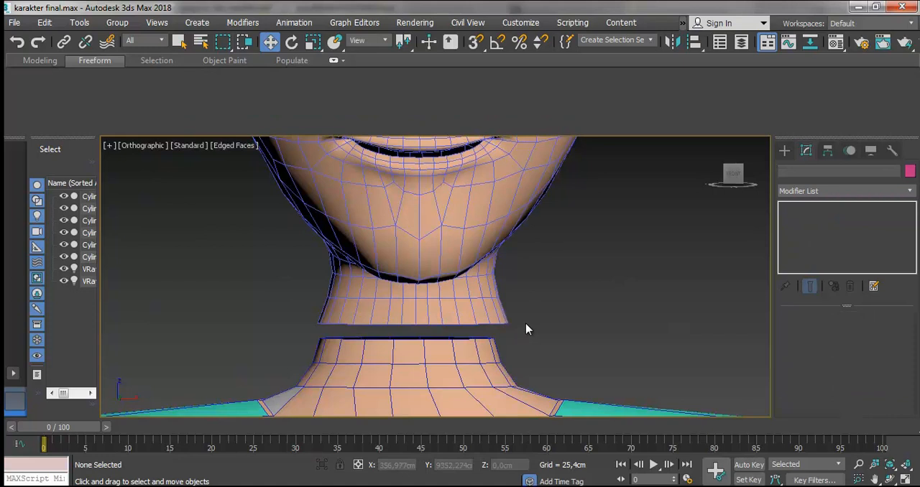
pyautogui.click(479, 306)
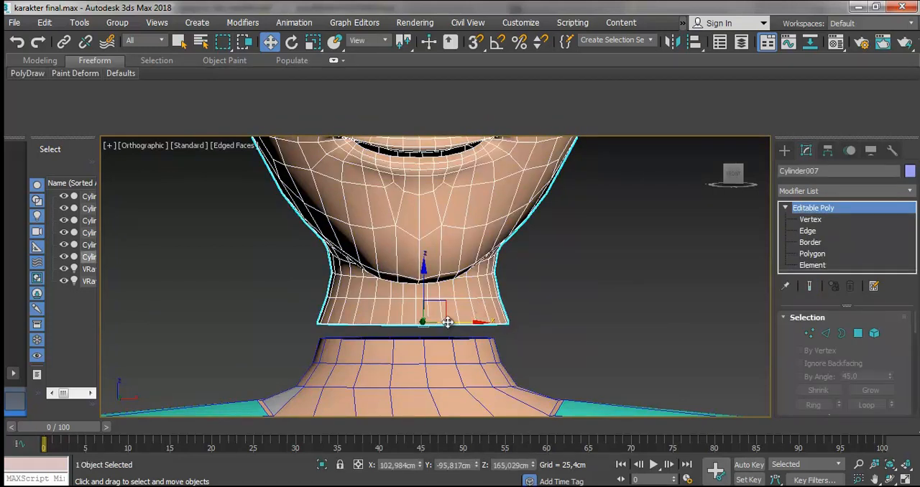
pyautogui.click(810, 220)
pyautogui.moveTo(535, 330); pyautogui.dragTo(300, 312)
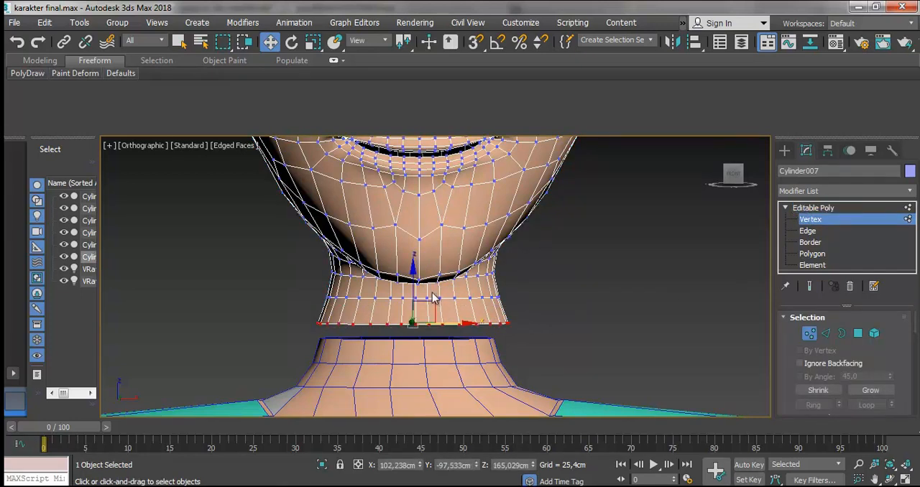
pyautogui.press('Delete')
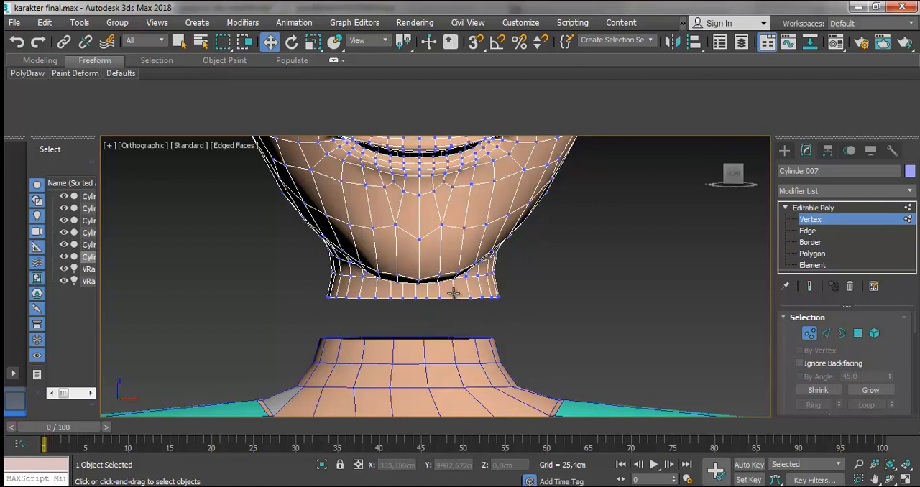
# - Return the head to object level and attach the body with the shirt and arms to it
pyautogui.scroll(2, 468, 314)
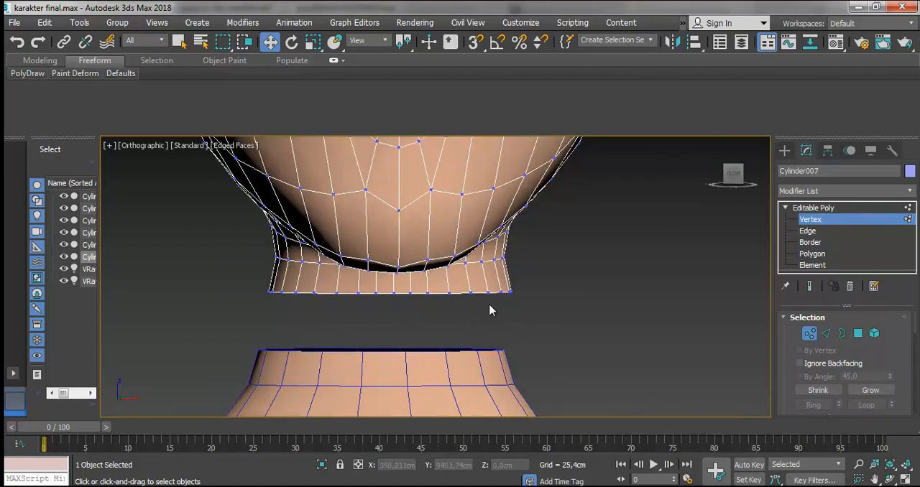
pyautogui.click(818, 210)
pyautogui.scroll(-8, 780, 377)
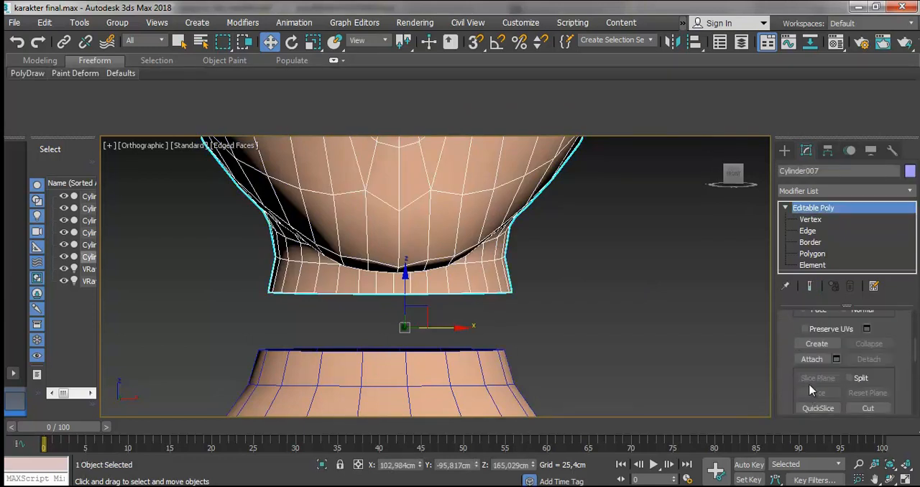
pyautogui.click(813, 358)
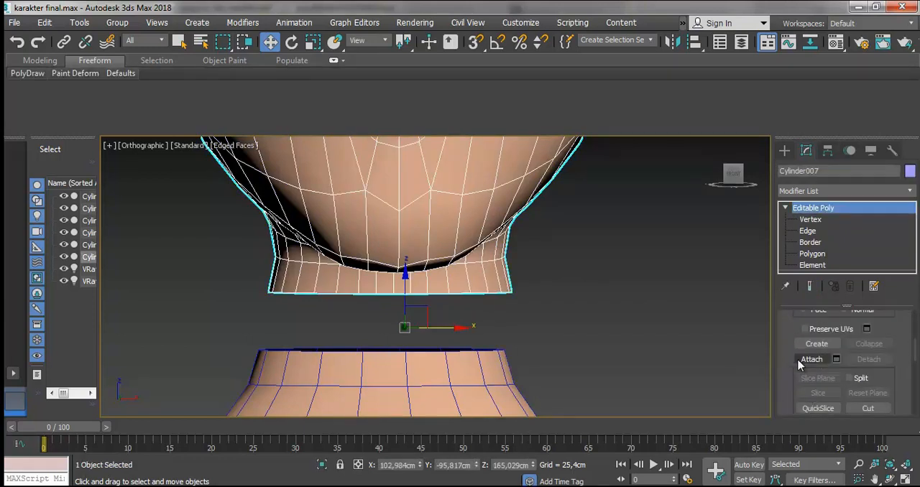
pyautogui.click(468, 362)
pyautogui.click(530, 231)
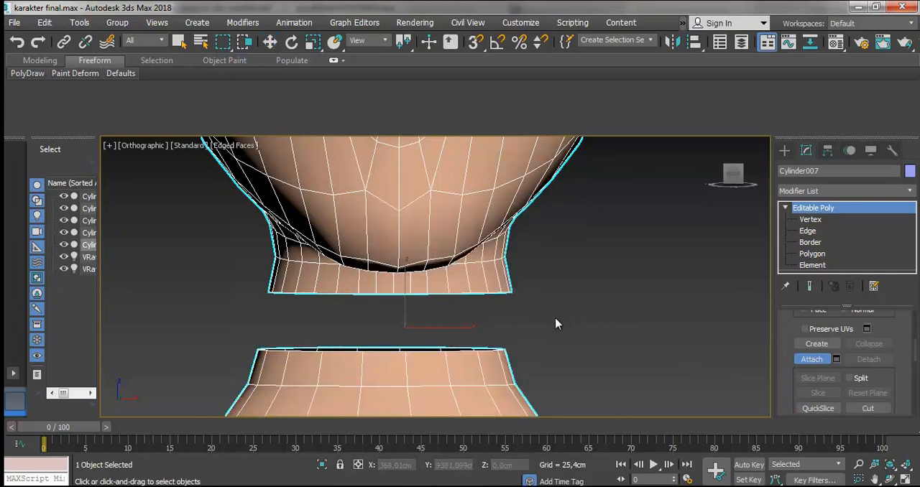
# - Select the body element and raise it about 1.5 cm along Z to narrow the gap below the head's neck
pyautogui.click(811, 219)
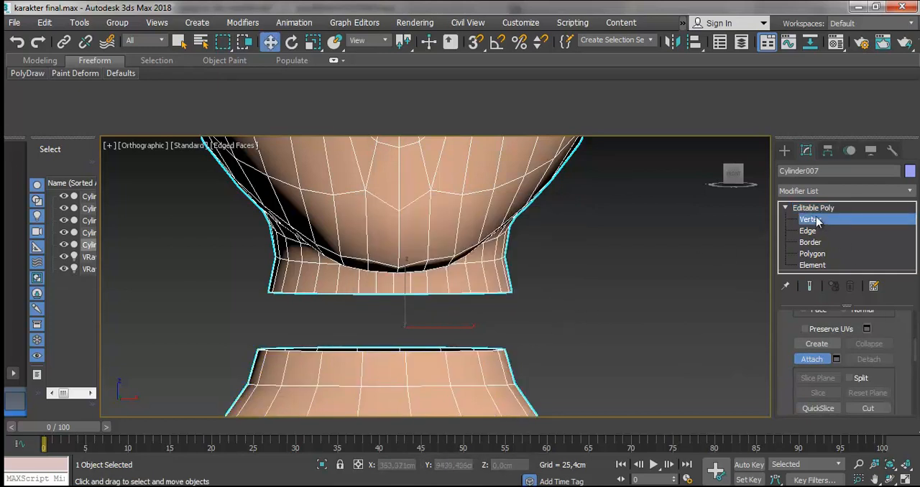
pyautogui.click(448, 351)
pyautogui.scroll(2, 450, 331)
pyautogui.scroll(-4, 450, 331)
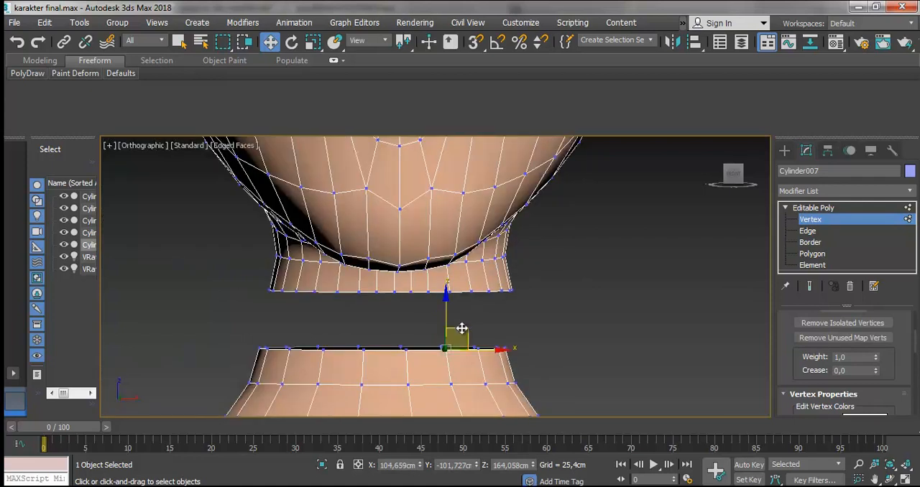
pyautogui.click(817, 208)
pyautogui.click(813, 265)
pyautogui.click(434, 348)
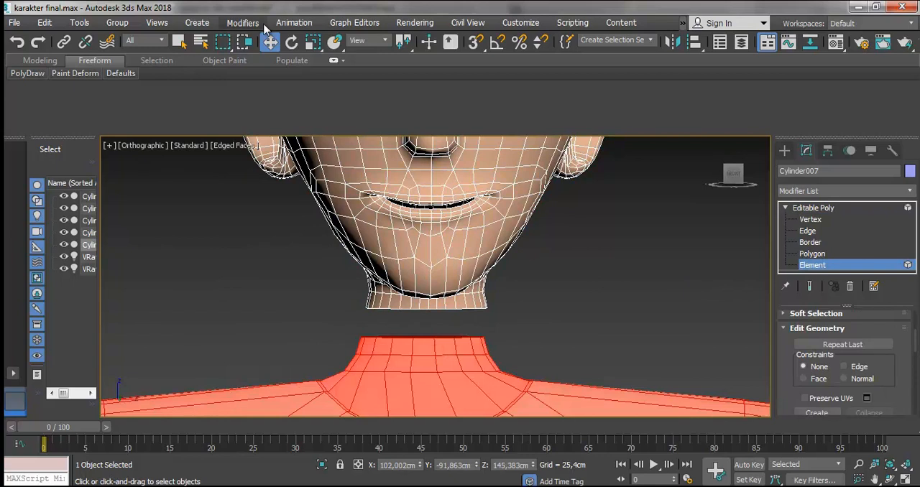
pyautogui.scroll(-8, 411, 281)
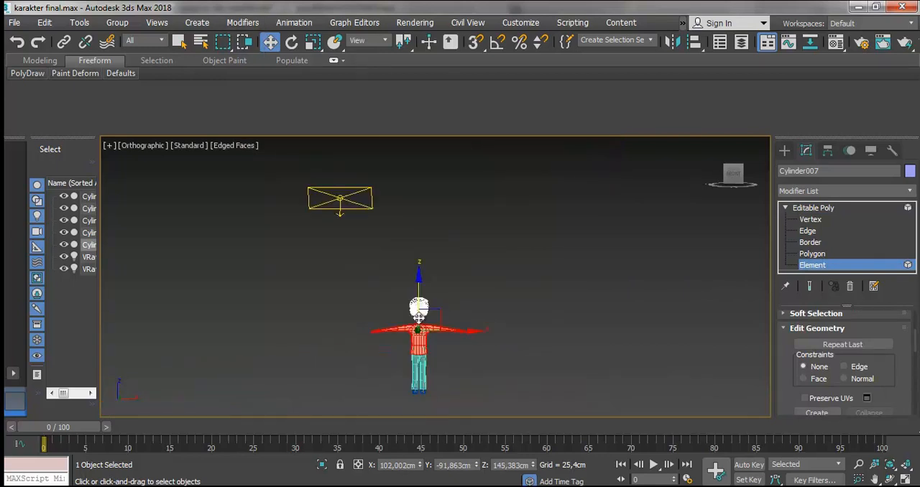
pyautogui.scroll(3, 419, 320)
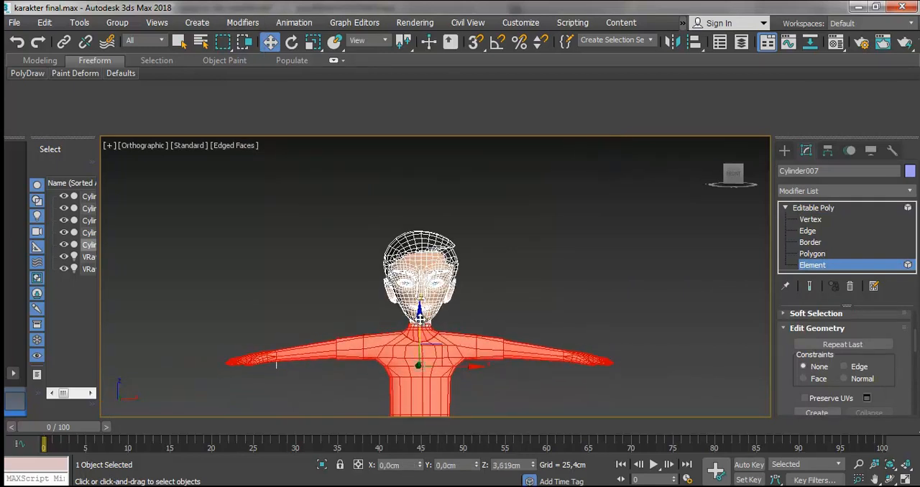
pyautogui.scroll(10, 408, 344)
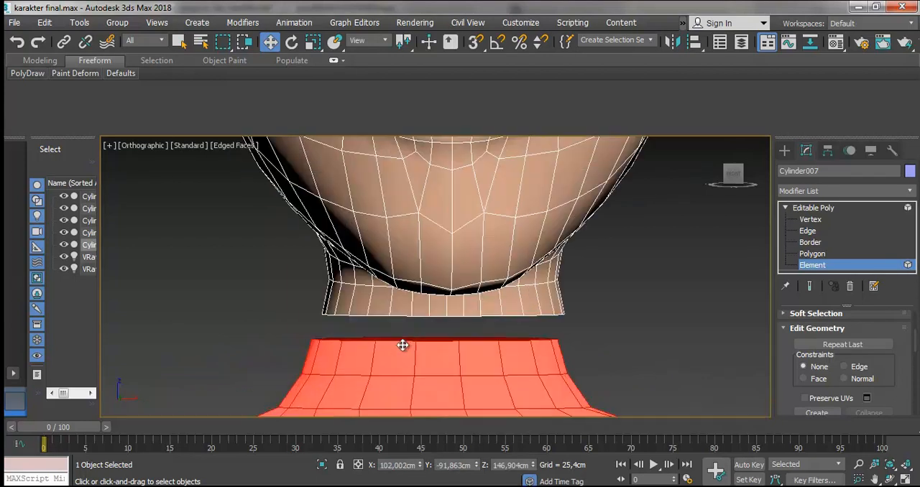
# - Target-weld the three central front vertices of the body's neck opening to vertices on the head's lower neck edge
pyautogui.click(810, 219)
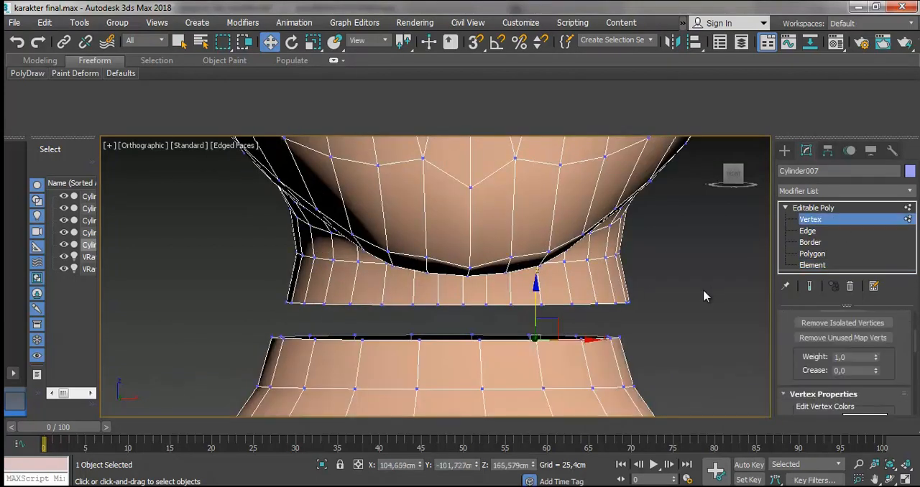
pyautogui.scroll(3, 535, 336)
pyautogui.click(536, 343)
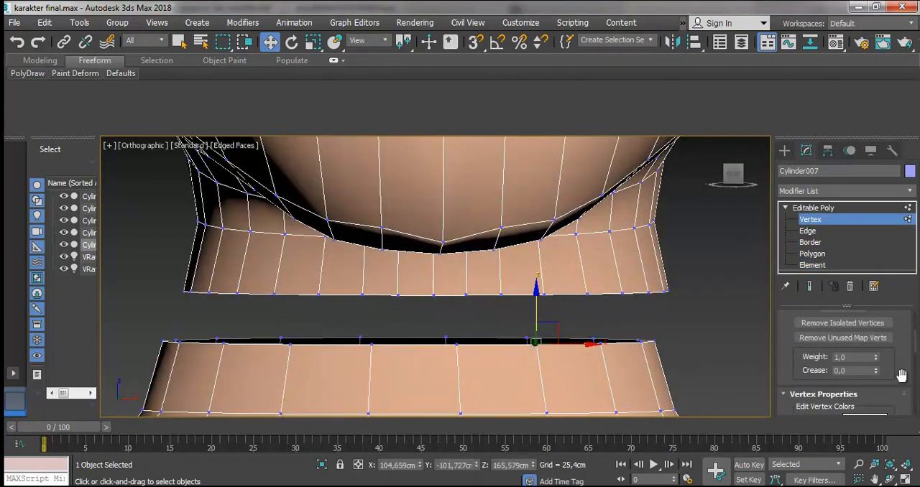
pyautogui.scroll(-10, 892, 362)
pyautogui.scroll(8, 878, 344)
pyautogui.scroll(3, 878, 344)
pyautogui.click(869, 337)
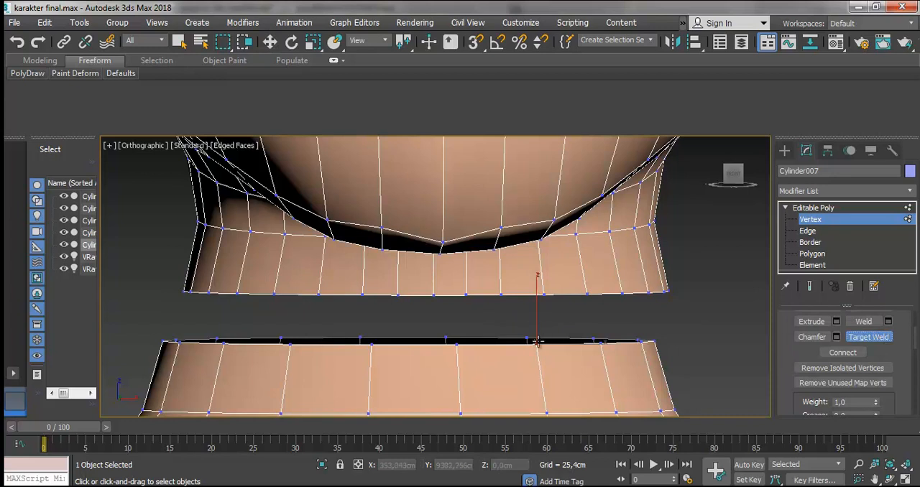
pyautogui.click(546, 295)
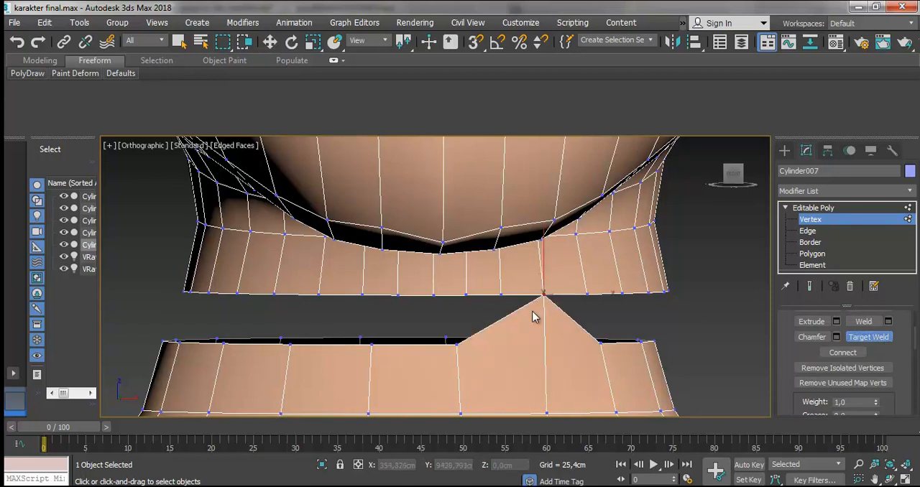
pyautogui.click(467, 295)
pyautogui.click(362, 296)
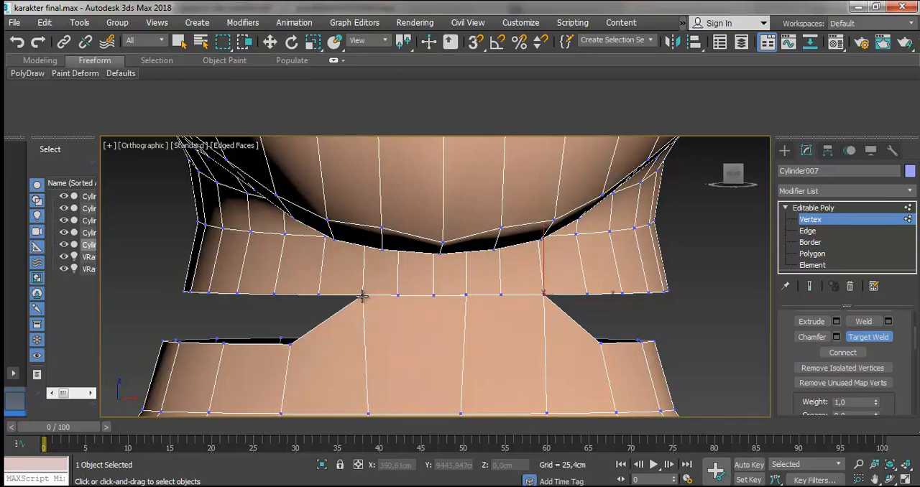
# - Target-weld the remaining front vertices on both sides of the body's neck opening to the head's neck edge
pyautogui.click(275, 293)
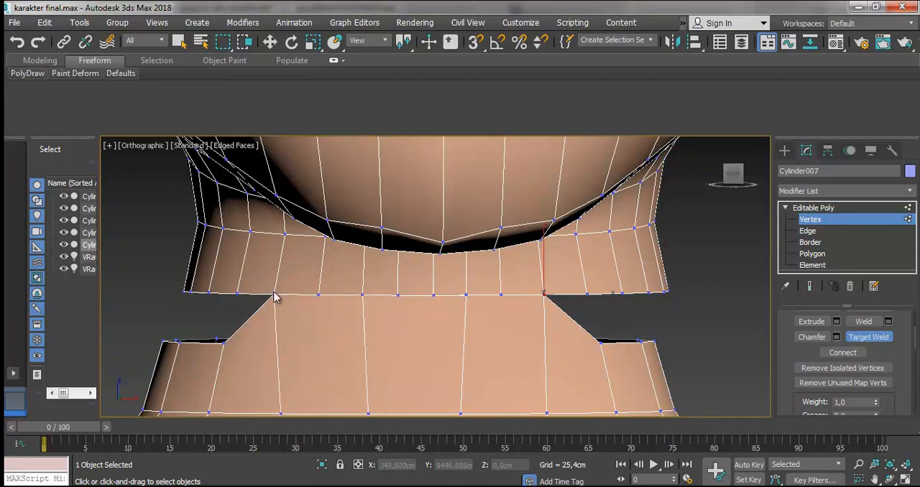
pyautogui.click(237, 292)
pyautogui.click(206, 293)
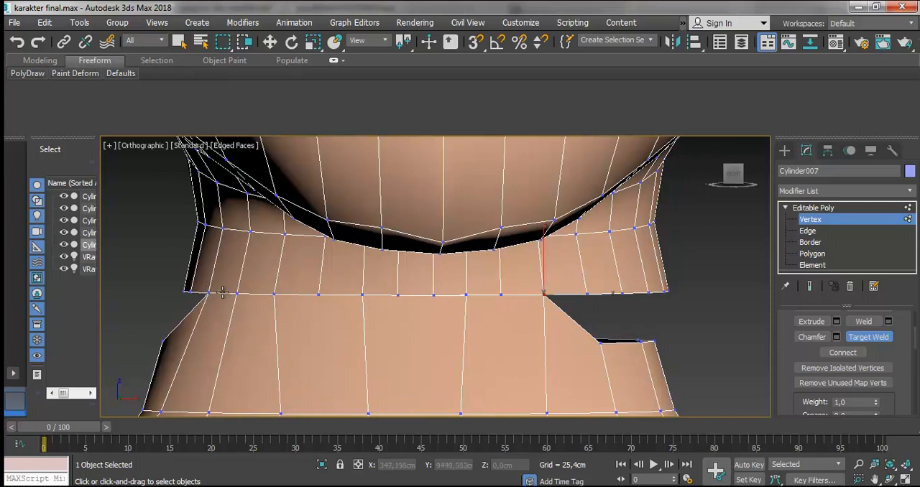
pyautogui.click(587, 294)
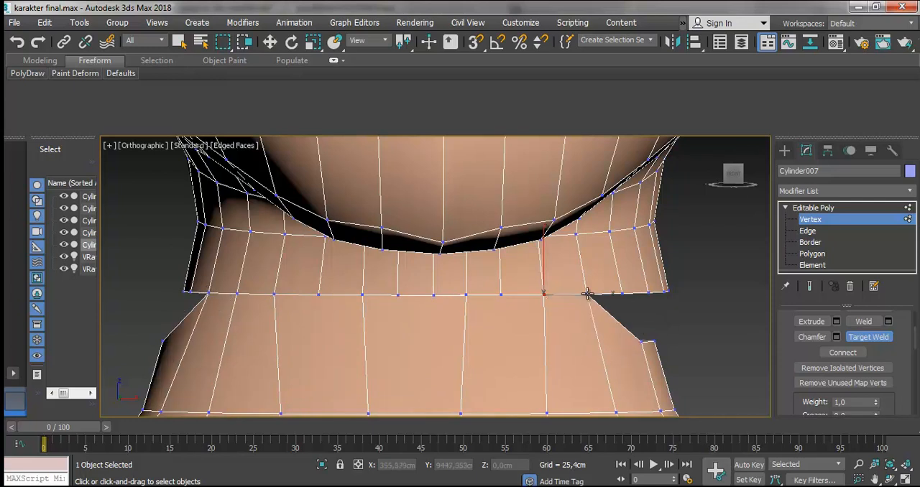
pyautogui.click(621, 293)
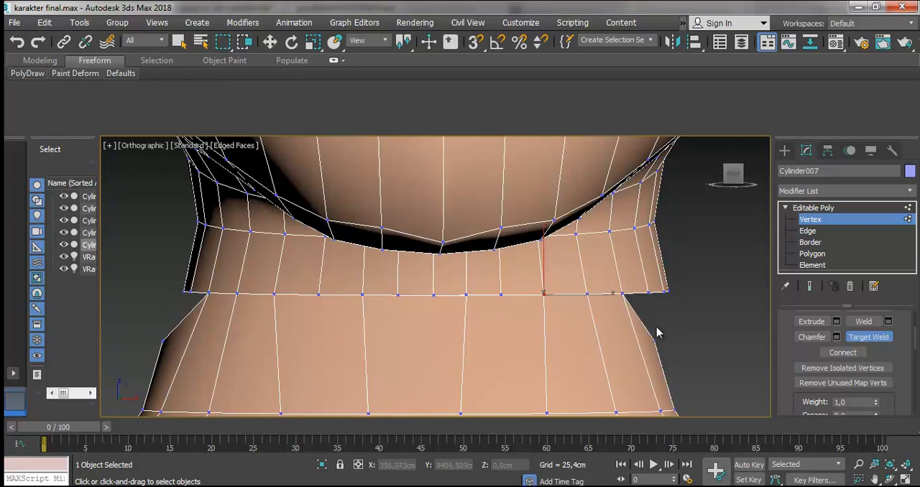
pyautogui.click(649, 292)
# - Close the gap along the side of the neck by target-welding the body's rim vertices to the head's edge
pyautogui.scroll(-3, 674, 339)
pyautogui.click(890, 480)
pyautogui.moveTo(421, 294); pyautogui.dragTo(497, 296)
pyautogui.click(823, 252)
pyautogui.click(817, 220)
pyautogui.click(857, 366)
pyautogui.click(635, 335)
pyautogui.click(635, 285)
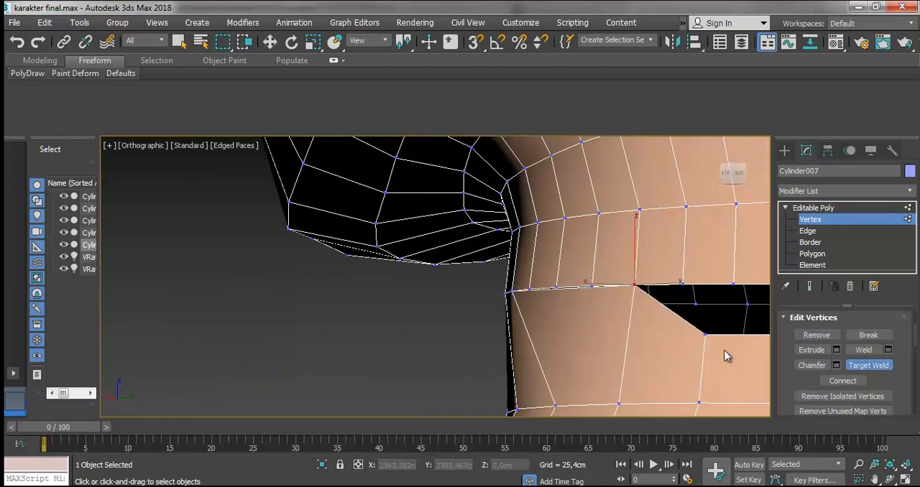
pyautogui.scroll(-4, 637, 306)
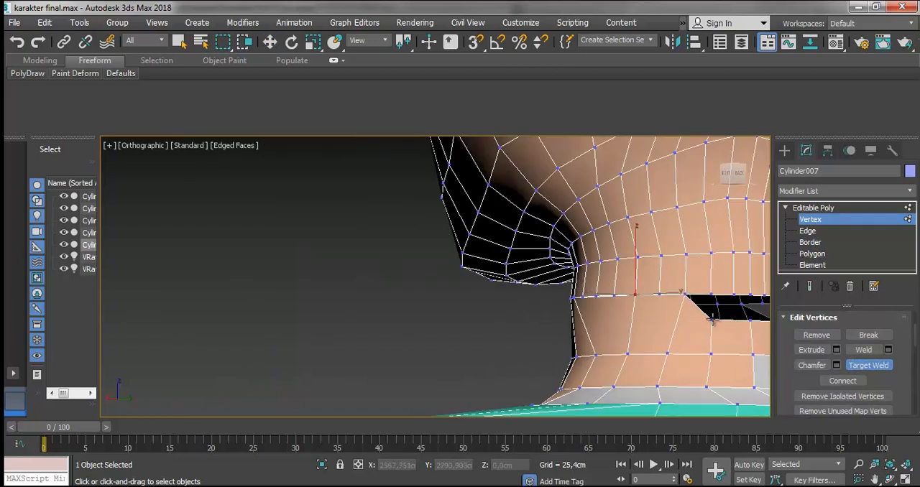
# - Continue target-welding body rim vertices to the head's neck edge from the side round to the back
pyautogui.click(875, 480)
pyautogui.moveTo(704, 309); pyautogui.dragTo(453, 288)
pyautogui.scroll(4, 453, 288)
pyautogui.click(890, 480)
pyautogui.moveTo(514, 316); pyautogui.dragTo(435, 311)
pyautogui.scroll(-4, 530, 343)
pyautogui.click(869, 366)
pyautogui.click(401, 299)
pyautogui.click(407, 264)
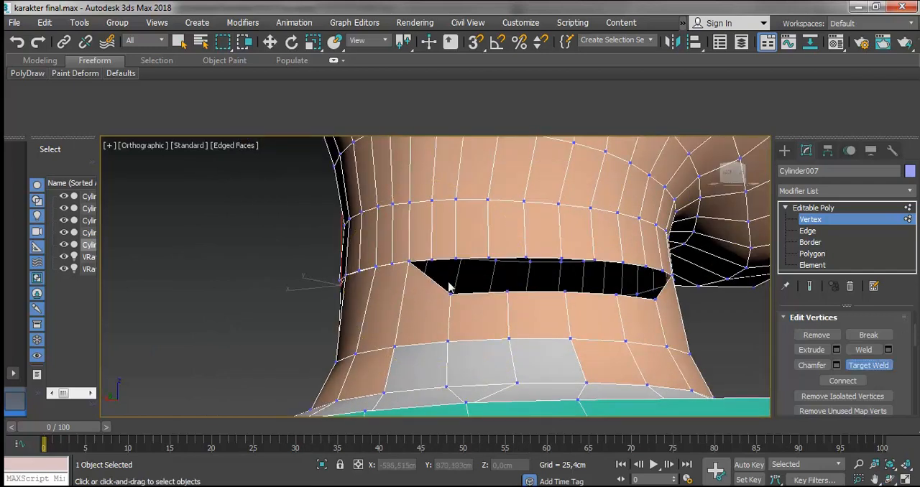
pyautogui.click(447, 295)
pyautogui.click(457, 259)
# - Target-weld the last open body rim vertices at the back of the neck to the head's edge
pyautogui.click(525, 258)
pyautogui.click(565, 292)
pyautogui.click(594, 261)
pyautogui.click(617, 295)
pyautogui.click(624, 263)
pyautogui.click(657, 299)
pyautogui.click(647, 267)
# - Target-weld the surplus vertices on the front neck seam into neighbouring vertices that continue into the body's edges
pyautogui.click(890, 480)
pyautogui.moveTo(509, 296); pyautogui.dragTo(281, 314)
pyautogui.scroll(-5, 424, 300)
pyautogui.scroll(6, 352, 286)
pyautogui.scroll(2, 358, 245)
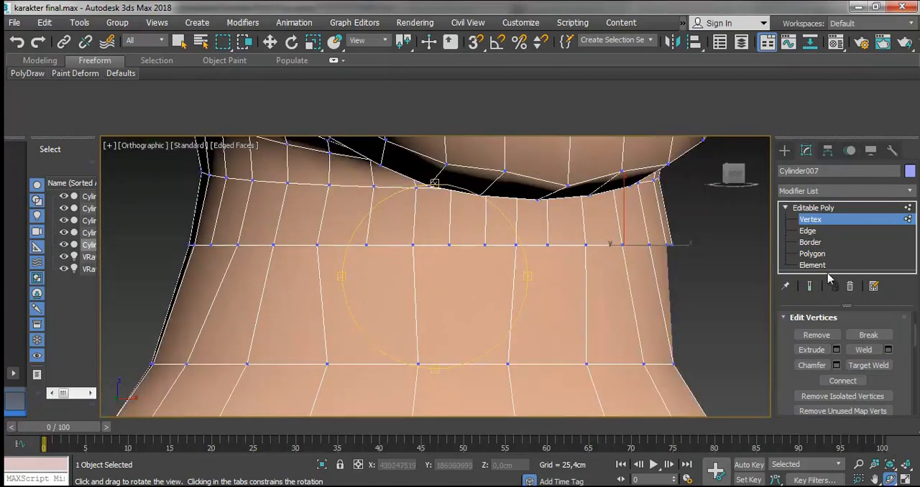
pyautogui.click(868, 365)
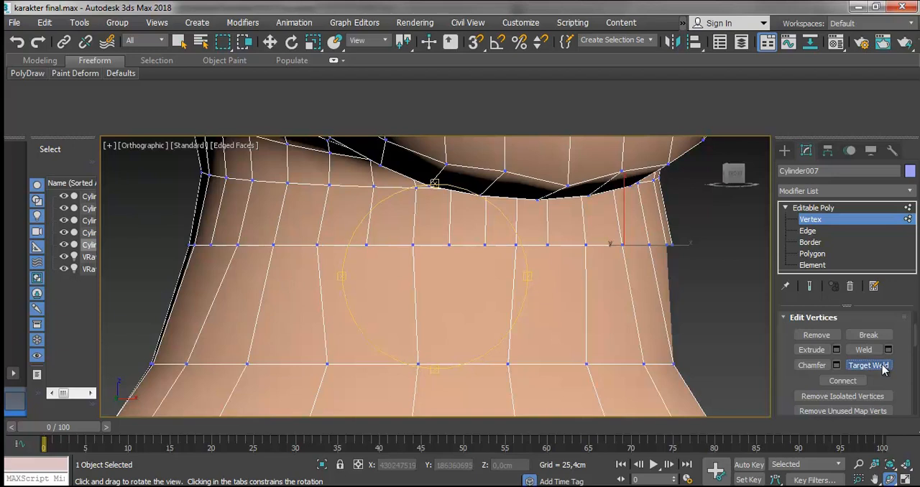
pyautogui.click(415, 246)
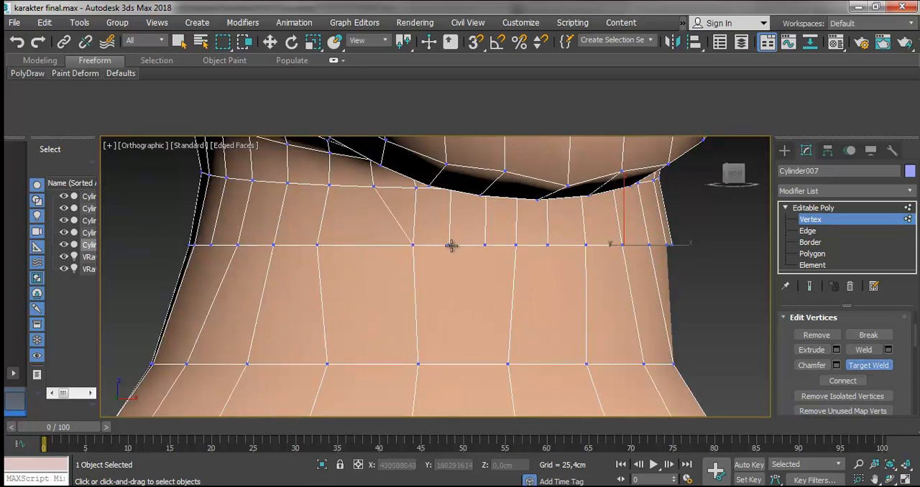
pyautogui.click(414, 245)
pyautogui.click(517, 245)
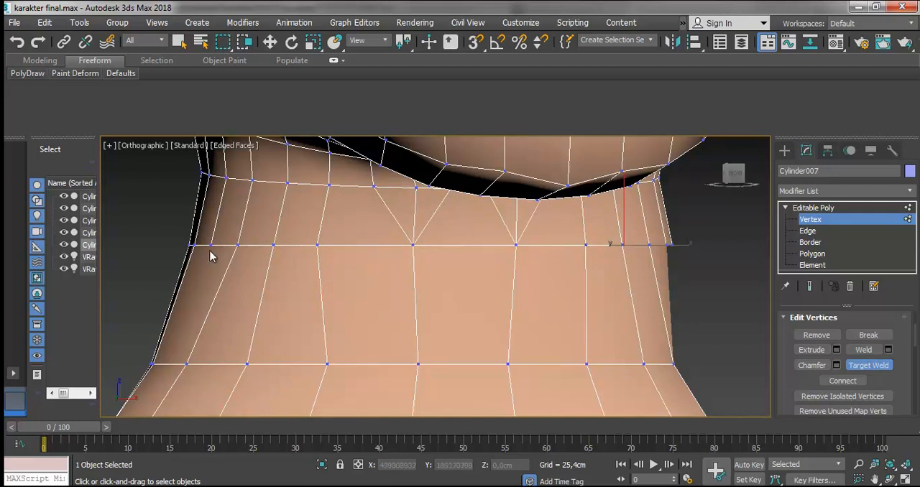
pyautogui.click(239, 246)
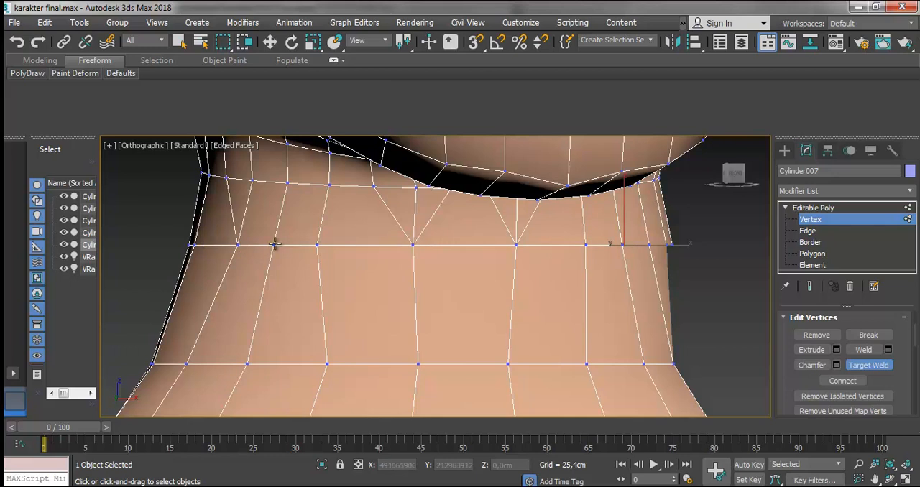
# - Target-weld the surplus vertices on the side of the neck seam into neighbouring vertices that continue into the body's edges
pyautogui.click(888, 478)
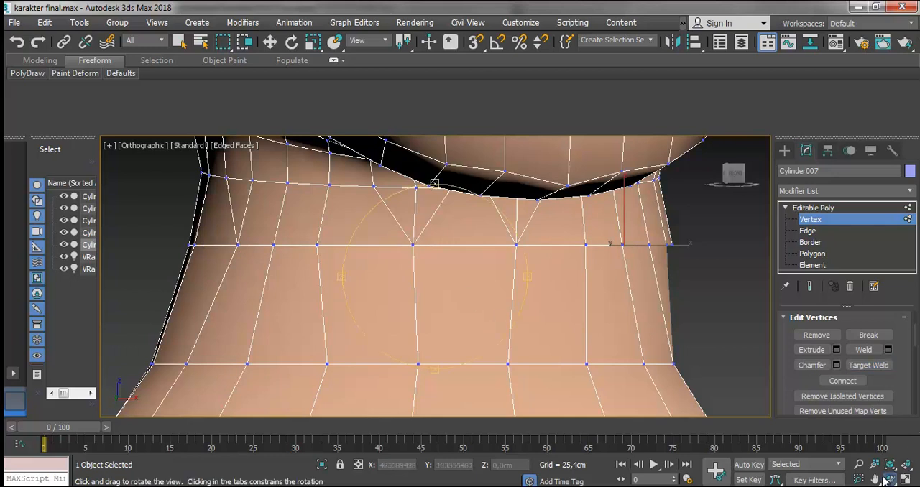
pyautogui.moveTo(470, 310); pyautogui.dragTo(604, 276)
pyautogui.rightClick(604, 276)
pyautogui.click(437, 203)
pyautogui.click(572, 212)
pyautogui.click(437, 202)
pyautogui.click(628, 222)
pyautogui.click(678, 241)
# - Target-weld the remaining surplus seam vertices further round the neck into the vertices where the body's vertical edges end
pyautogui.scroll(-4, 700, 255)
pyautogui.click(890, 479)
pyautogui.moveTo(528, 277); pyautogui.dragTo(520, 244)
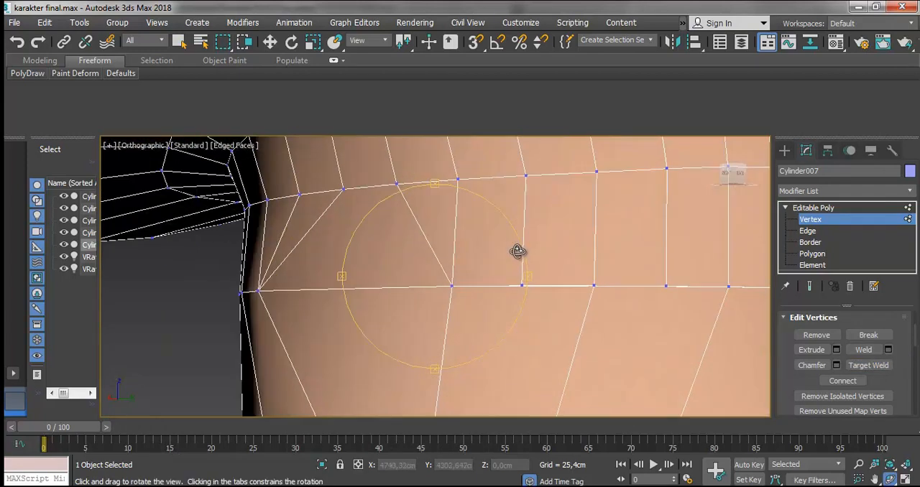
pyautogui.rightClick(538, 286)
pyautogui.click(524, 285)
pyautogui.click(594, 286)
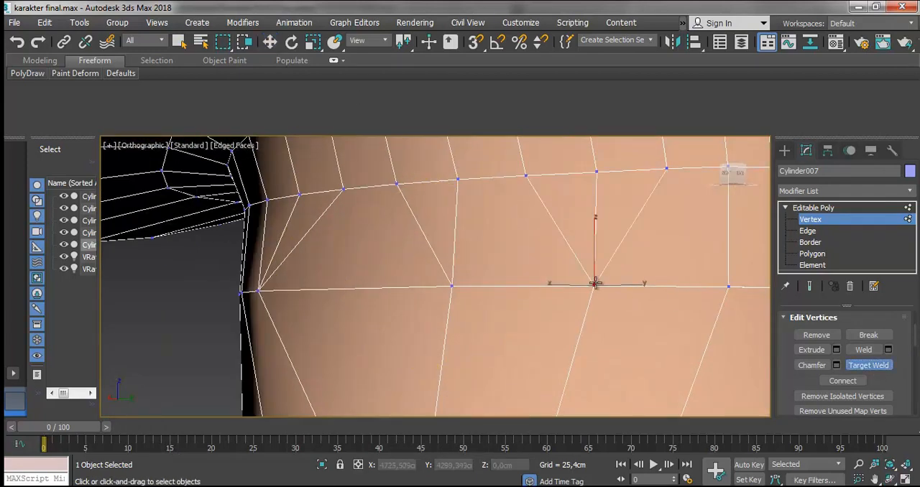
# - Select the ring of polygons around the base of the neck at the back and assign the skin-coloured material to them
pyautogui.scroll(-3, 604, 288)
pyautogui.click(891, 479)
pyautogui.moveTo(432, 280); pyautogui.dragTo(525, 324)
pyautogui.scroll(-5, 718, 302)
pyautogui.rightClick(525, 324)
pyautogui.click(812, 254)
pyautogui.click(642, 325)
pyautogui.keyDown('ctrl'); pyautogui.click(613, 343); pyautogui.keyUp('ctrl')
pyautogui.keyDown('ctrl'); pyautogui.click(586, 328); pyautogui.keyUp('ctrl')
pyautogui.keyDown('ctrl'); pyautogui.click(566, 347); pyautogui.keyUp('ctrl')
pyautogui.keyDown('ctrl'); pyautogui.click(558, 335); pyautogui.keyUp('ctrl')
pyautogui.keyDown('ctrl'); pyautogui.click(535, 346); pyautogui.keyUp('ctrl')
pyautogui.keyDown('ctrl'); pyautogui.click(500, 344); pyautogui.keyUp('ctrl')
pyautogui.keyDown('ctrl'); pyautogui.click(472, 333); pyautogui.keyUp('ctrl')
pyautogui.press('m')
pyautogui.moveTo(829, 120); pyautogui.dragTo(827, 219)
pyautogui.moveTo(657, 212); pyautogui.dragTo(564, 317)
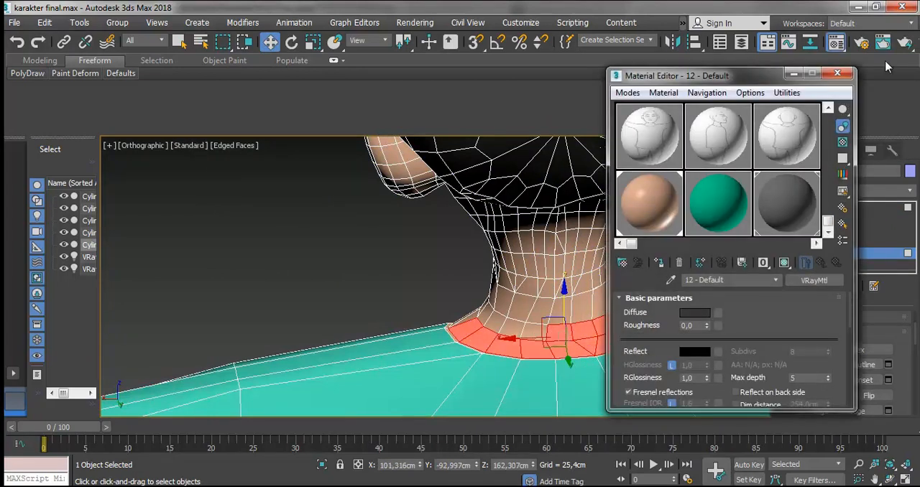
pyautogui.click(836, 73)
pyautogui.click(701, 259)
# - Assign the skin-coloured material to the remaining collar polygon at the side of the neck base
pyautogui.click(891, 480)
pyautogui.moveTo(496, 280); pyautogui.dragTo(324, 174)
pyautogui.rightClick(324, 175)
pyautogui.click(485, 313)
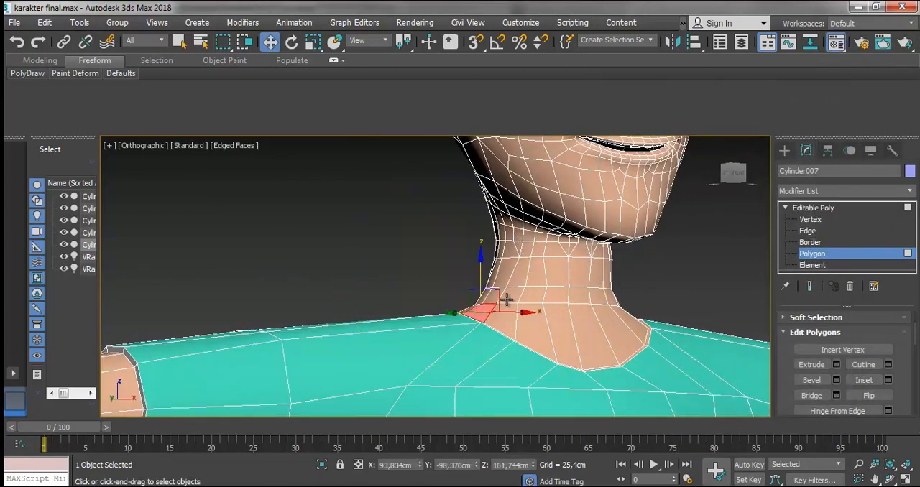
pyautogui.press('m')
pyautogui.click(446, 284)
pyautogui.scroll(-2, 446, 285)
pyautogui.moveTo(655, 200); pyautogui.dragTo(408, 258)
pyautogui.click(840, 77)
# - Hide the mesh edges and examine the shaded character from the front, from the whole figure to the neck
pyautogui.click(813, 209)
pyautogui.click(687, 239)
pyautogui.click(245, 148)
pyautogui.click(291, 283)
pyautogui.scroll(-3, 532, 259)
pyautogui.click(891, 480)
pyautogui.press('x')
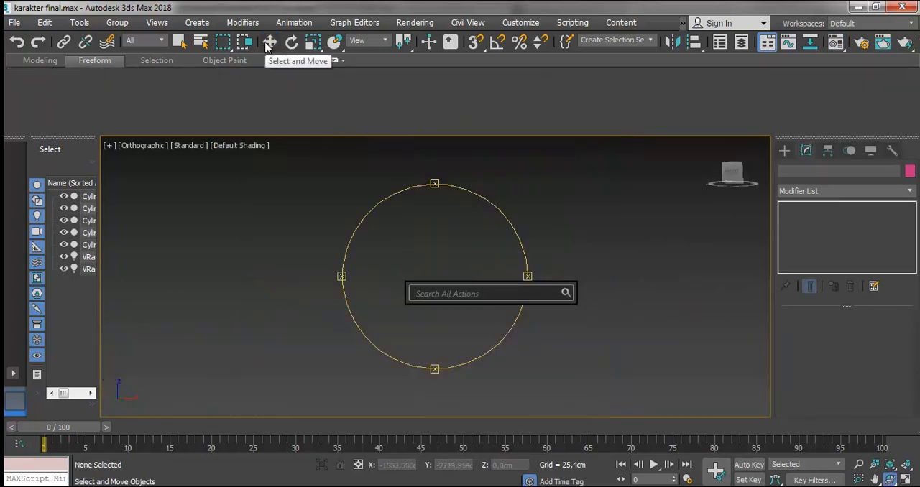
pyautogui.click(417, 271)
pyautogui.press('z')
pyautogui.click(271, 42)
pyautogui.click(466, 351)
pyautogui.press('z')
pyautogui.scroll(5, 543, 296)
pyautogui.press('f')
pyautogui.press('z')
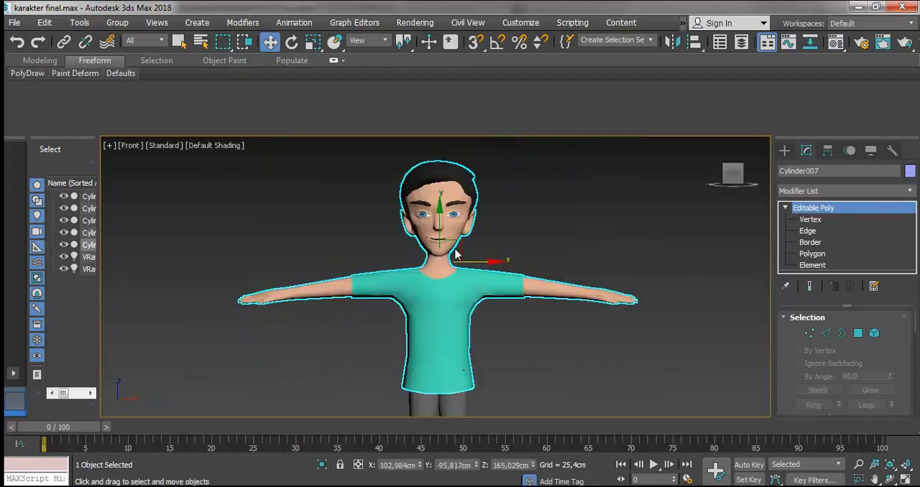
pyautogui.click(510, 146)
pyautogui.scroll(7, 442, 271)
pyautogui.click(479, 201)
pyautogui.scroll(-3, 478, 218)
# - Show the mesh edges on the shaded character and switch the body mesh to vertex editing at the neck
pyautogui.click(207, 146)
pyautogui.click(253, 282)
pyautogui.click(380, 175)
pyautogui.scroll(5, 440, 186)
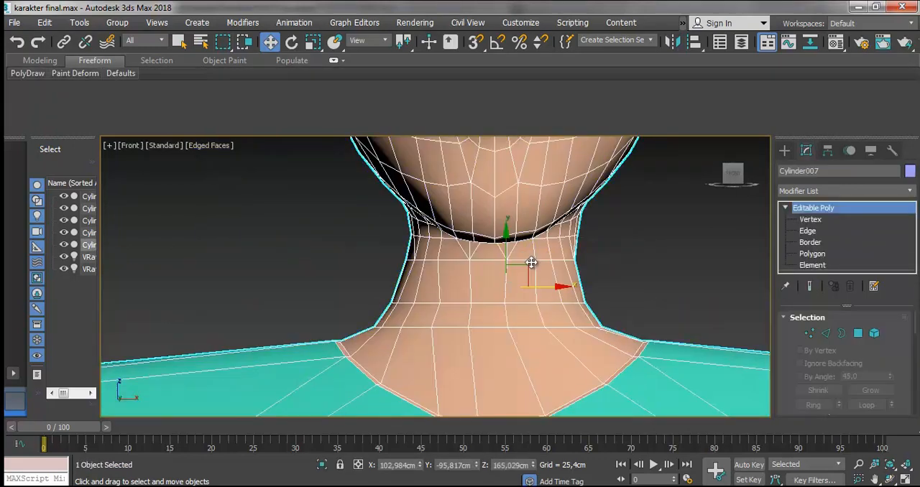
pyautogui.click(529, 266)
pyautogui.press('1')
pyautogui.scroll(2, 610, 251)
# - Try to scale the selected vertices around the neck
pyautogui.moveTo(587, 221); pyautogui.dragTo(554, 243)
pyautogui.moveTo(263, 334); pyautogui.dragTo(262, 335)
pyautogui.click(314, 42)
pyautogui.moveTo(453, 313); pyautogui.dragTo(456, 323)
pyautogui.hotkey('ctrl', 'z')
# - Select the full row of vertices along the neck seam and nudge it about 0.15 cm along X
pyautogui.moveTo(601, 249); pyautogui.dragTo(291, 279)
pyautogui.click(270, 43)
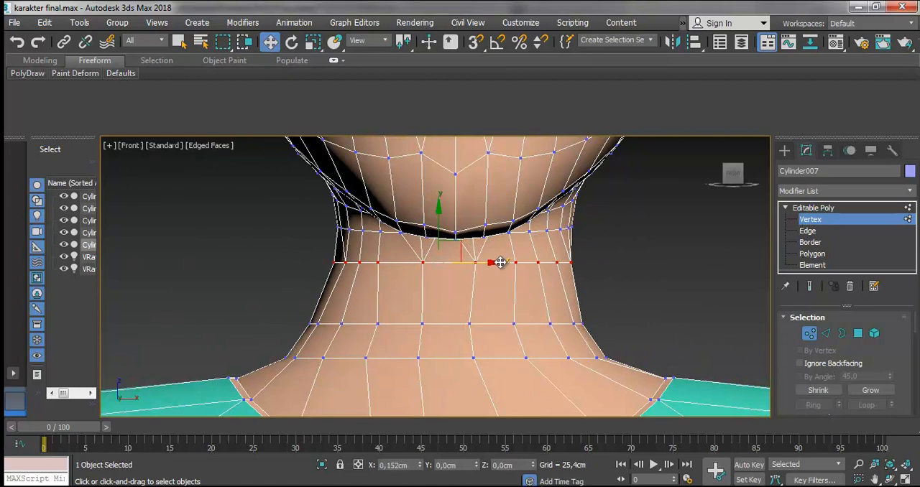
pyautogui.click(617, 287)
pyautogui.scroll(-5, 617, 288)
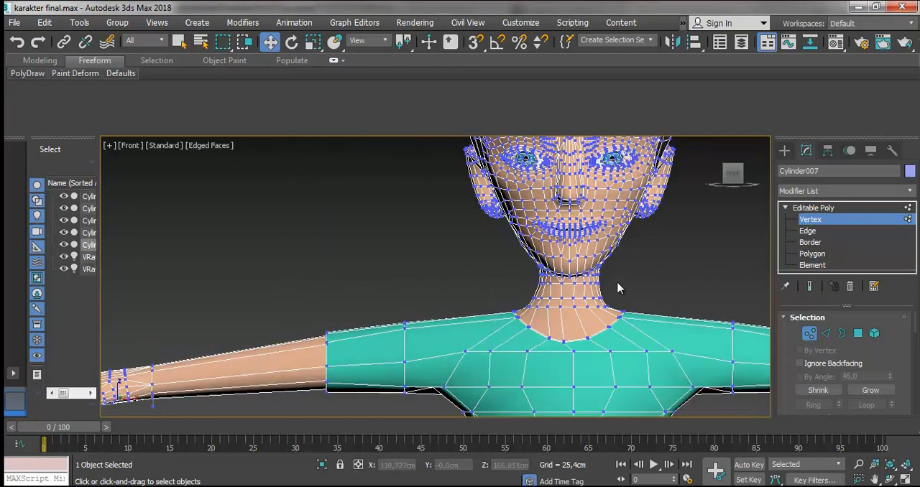
pyautogui.scroll(1, 616, 288)
pyautogui.scroll(-4, 614, 287)
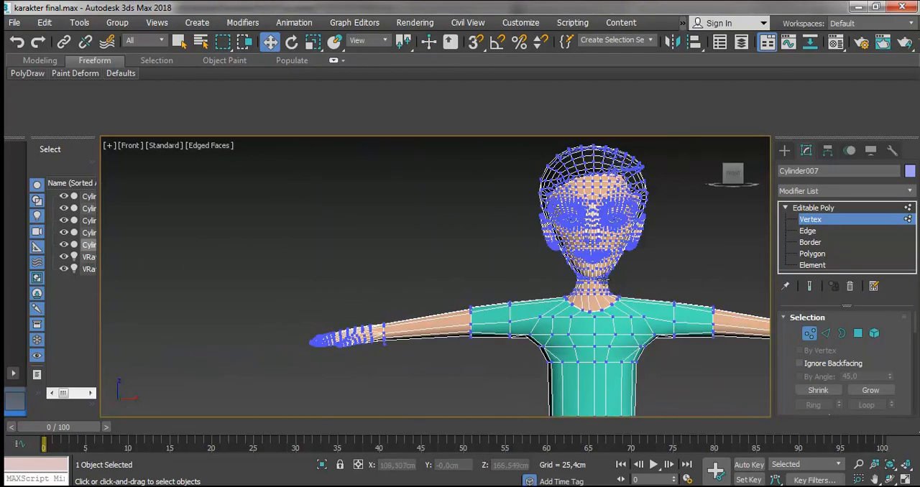
# - Select the open border at the shirt's bottom edge and extrude it inward twice by scaling to form a hem
pyautogui.click(839, 209)
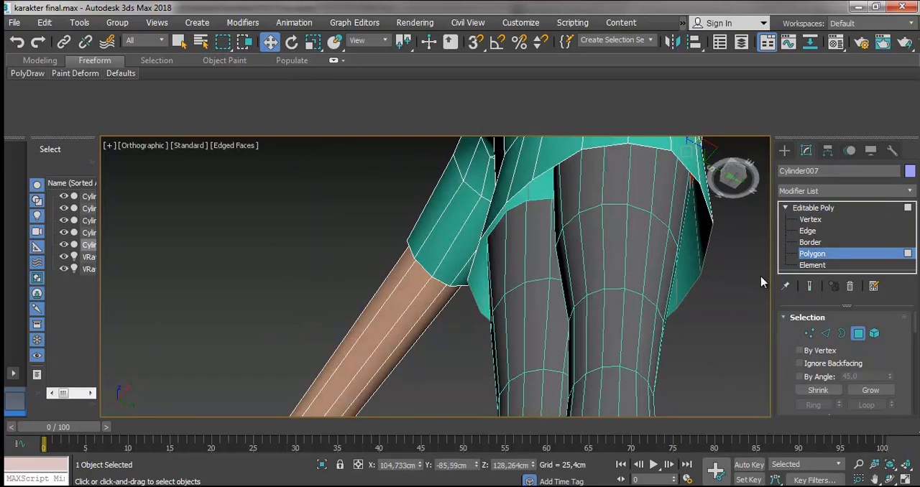
pyautogui.click(762, 283)
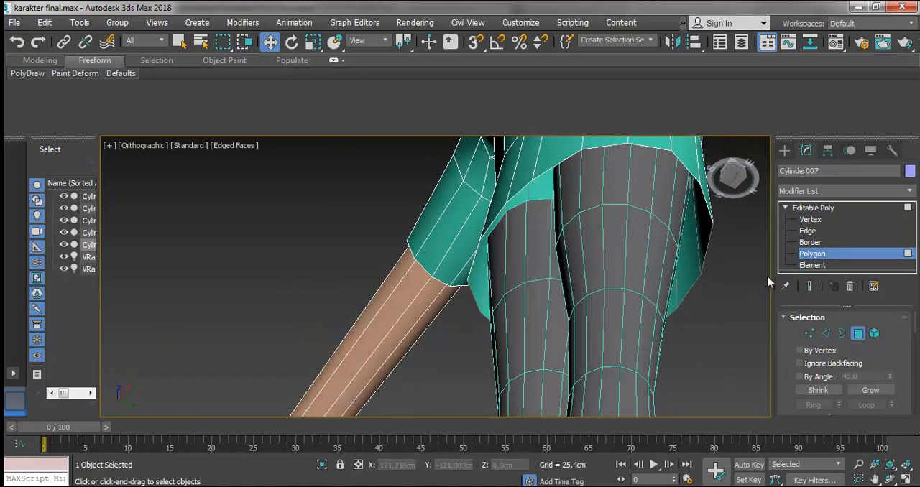
pyautogui.click(811, 242)
pyautogui.click(654, 149)
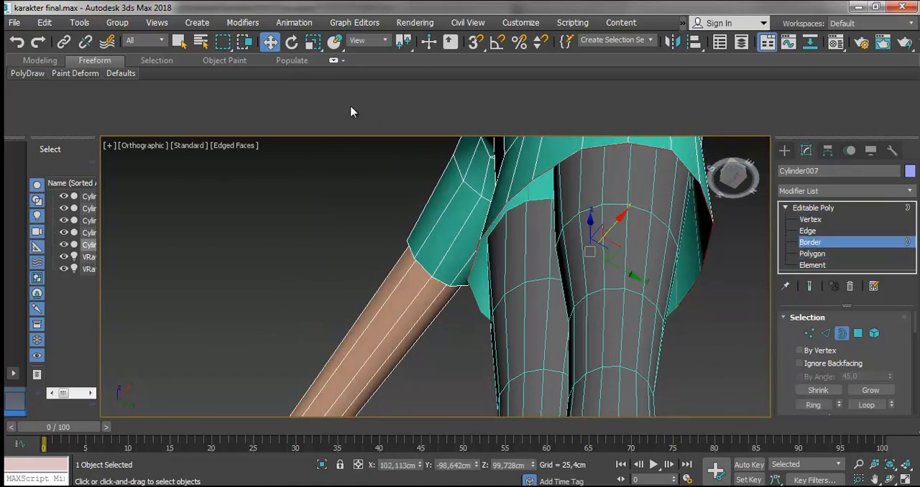
pyautogui.click(313, 43)
pyautogui.keyDown('shift'); pyautogui.moveTo(581, 247); pyautogui.dragTo(586, 253); pyautogui.keyUp('shift')
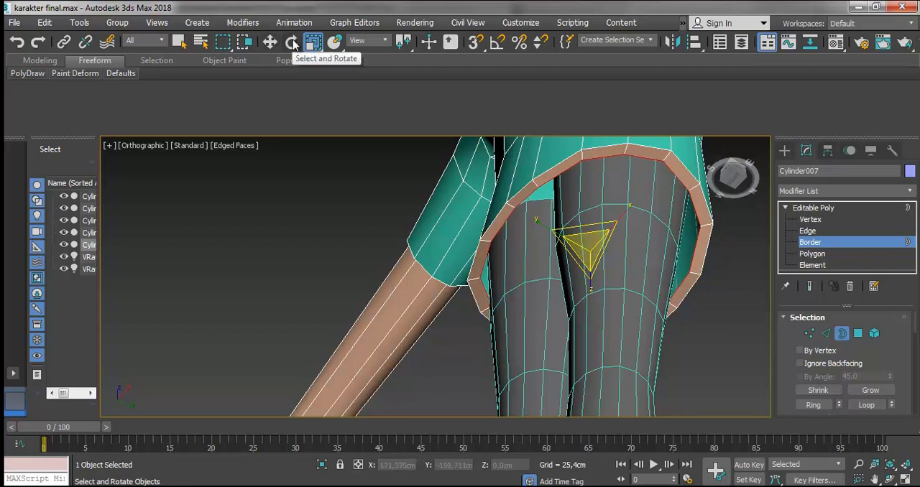
pyautogui.keyDown('shift'); pyautogui.moveTo(583, 245); pyautogui.dragTo(585, 251); pyautogui.keyUp('shift')
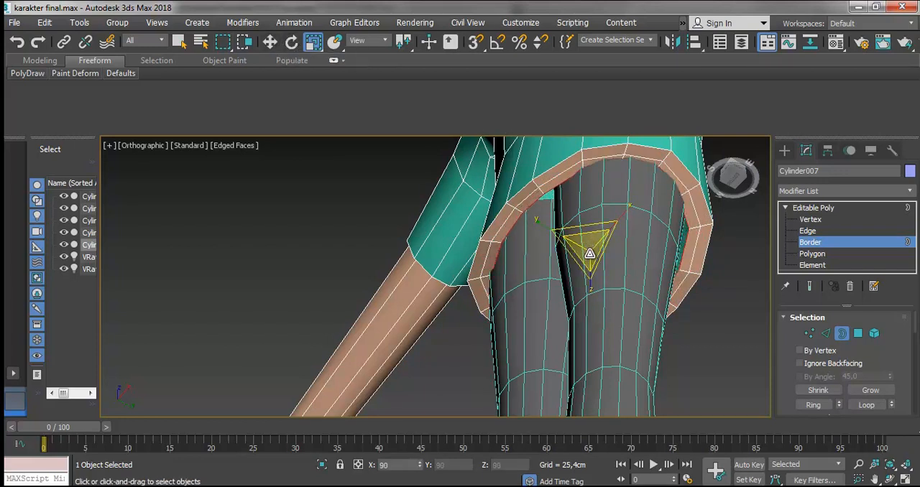
# - Extrude the hem's inner border about 4.4 cm upward inside the shirt, adjust its position and scale, and leave border editing
pyautogui.click(271, 43)
pyautogui.moveTo(592, 225); pyautogui.dragTo(585, 199)
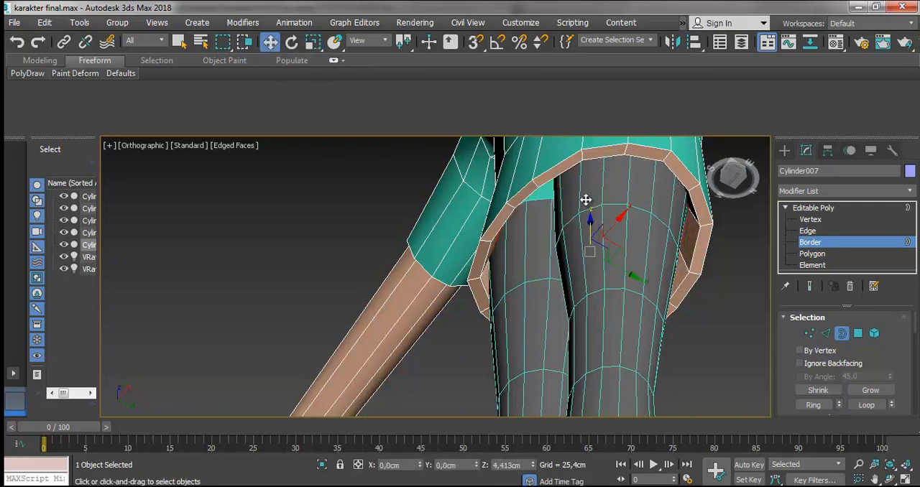
pyautogui.moveTo(603, 256); pyautogui.dragTo(642, 269, button='middle')
pyautogui.press('r')
pyautogui.moveTo(642, 271); pyautogui.dragTo(639, 262)
pyautogui.click(890, 479)
pyautogui.moveTo(696, 354); pyautogui.dragTo(566, 336)
pyautogui.scroll(-4, 487, 302)
pyautogui.moveTo(509, 295); pyautogui.dragTo(533, 298)
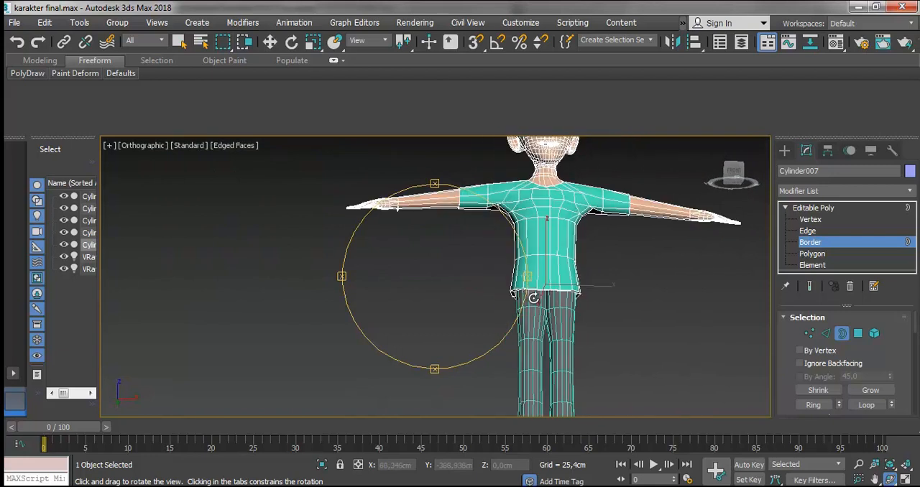
pyautogui.click(271, 42)
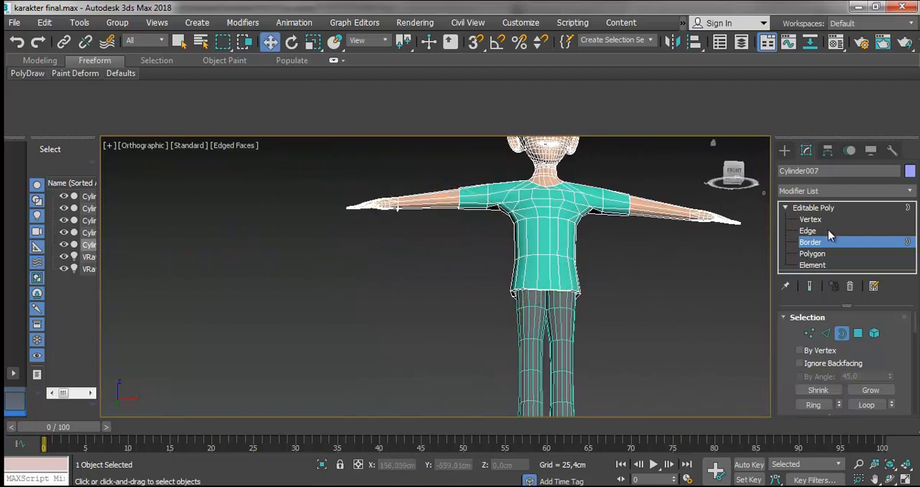
pyautogui.click(814, 207)
pyautogui.click(695, 266)
# - Examine the trousers and shoes, including the shoe and trouser openings from below
pyautogui.scroll(-3, 554, 282)
pyautogui.scroll(4, 554, 283)
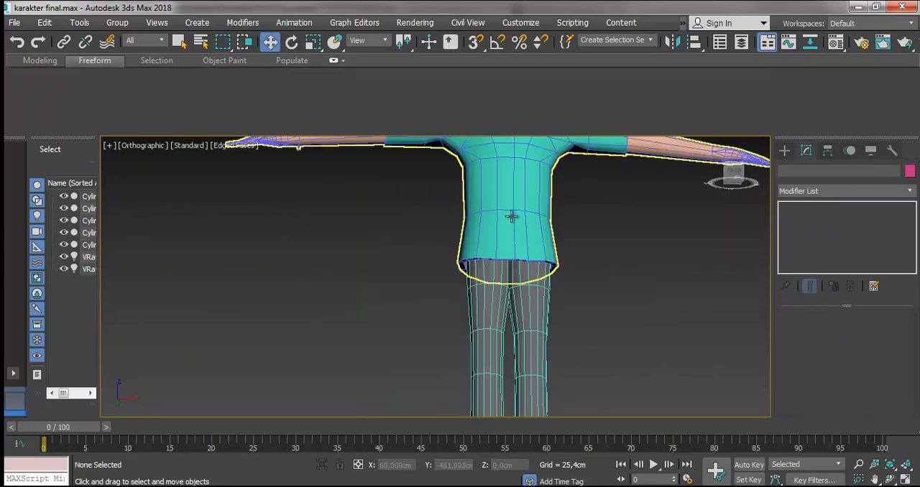
pyautogui.click(520, 236)
pyautogui.scroll(-3, 522, 240)
pyautogui.click(550, 317)
pyautogui.click(524, 357)
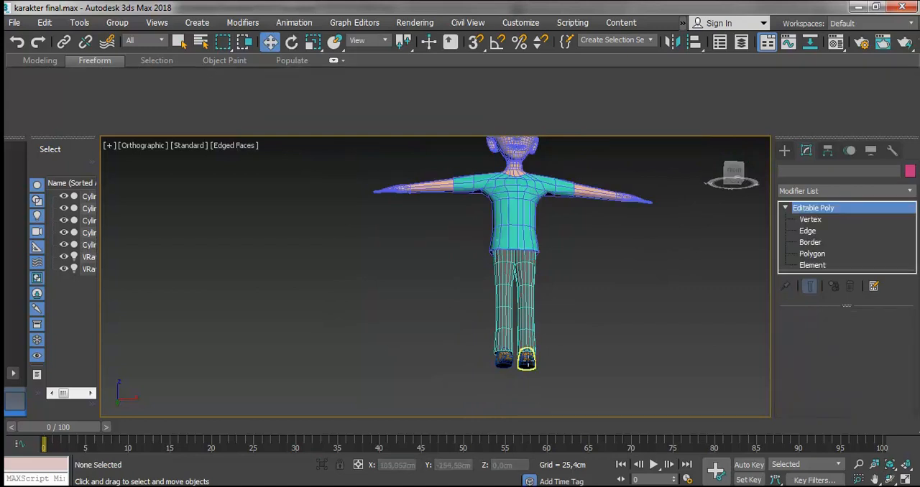
pyautogui.press('z')
pyautogui.click(890, 480)
pyautogui.moveTo(446, 317); pyautogui.dragTo(384, 216)
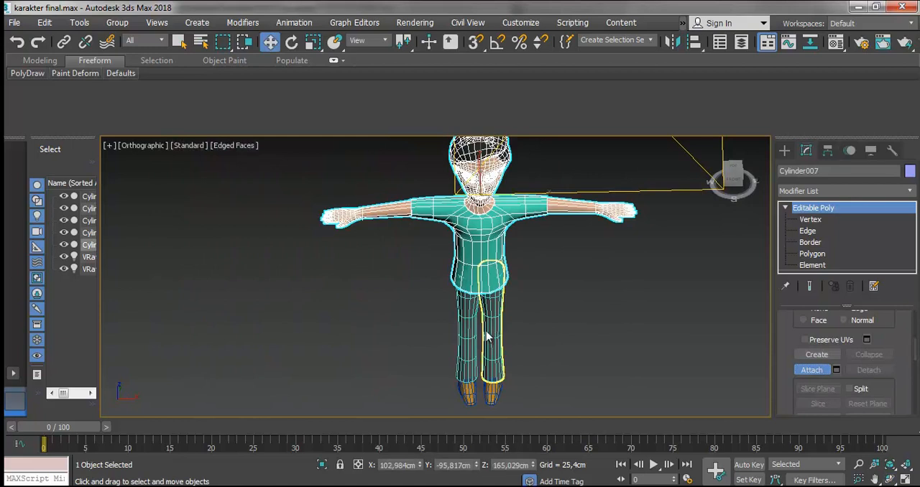
# - Attach both trouser legs and both shoes to the body mesh
pyautogui.click(489, 334)
pyautogui.click(530, 234)
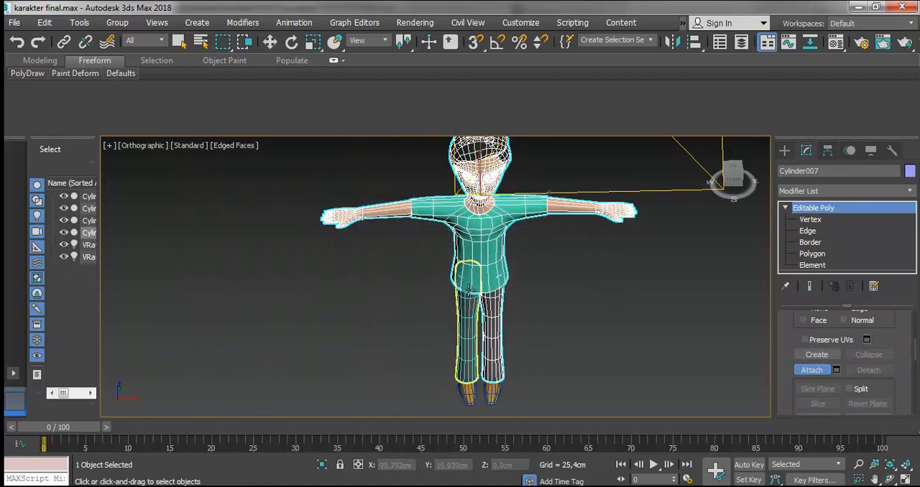
pyautogui.click(471, 312)
pyautogui.click(529, 233)
pyautogui.click(495, 380)
pyautogui.click(530, 232)
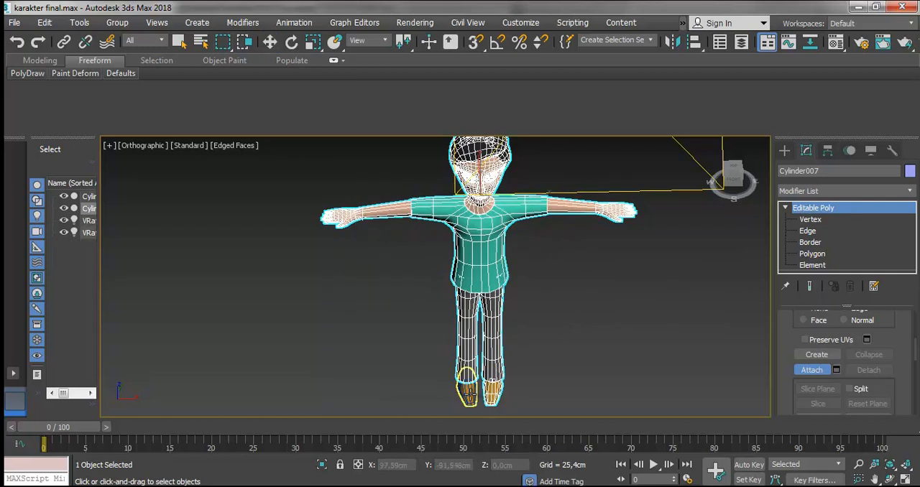
pyautogui.click(466, 388)
pyautogui.click(512, 236)
pyautogui.scroll(-4, 564, 311)
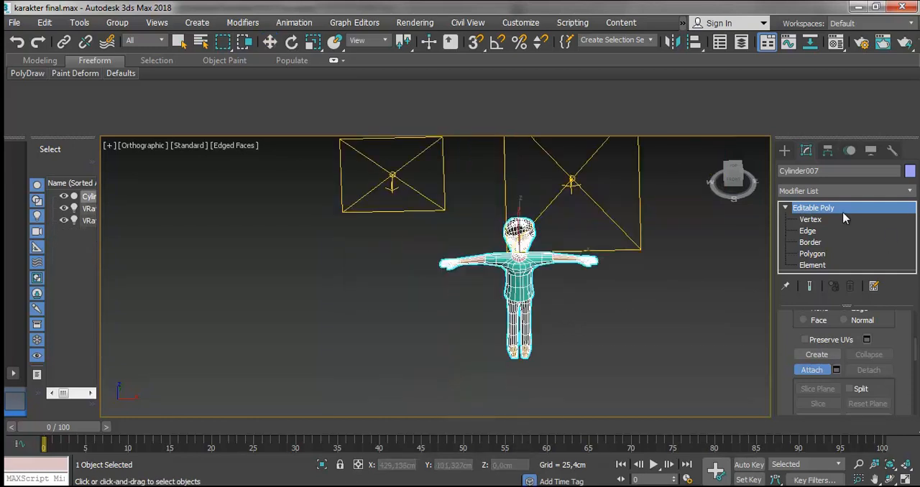
pyautogui.click(808, 222)
pyautogui.click(794, 210)
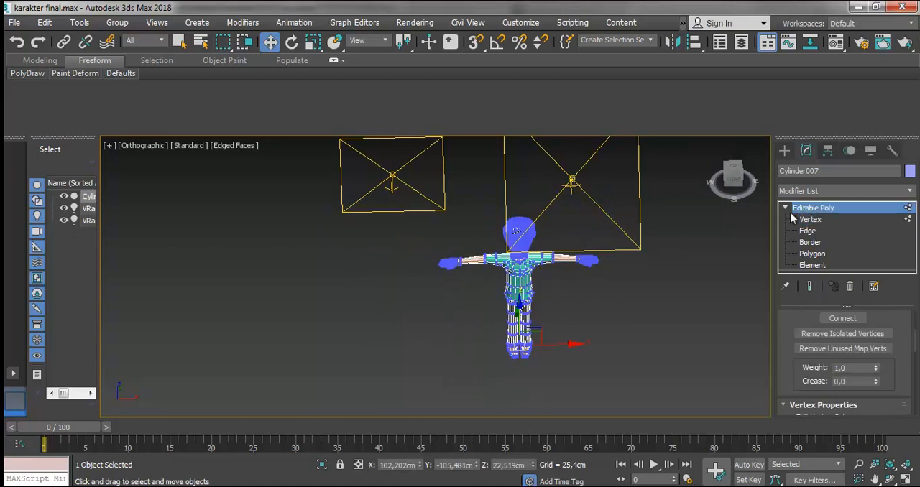
# - Inspect the complete character from the front with the mesh edges hidden
pyautogui.click(690, 263)
pyautogui.scroll(3, 559, 212)
pyautogui.click(496, 318)
pyautogui.scroll(-2, 494, 320)
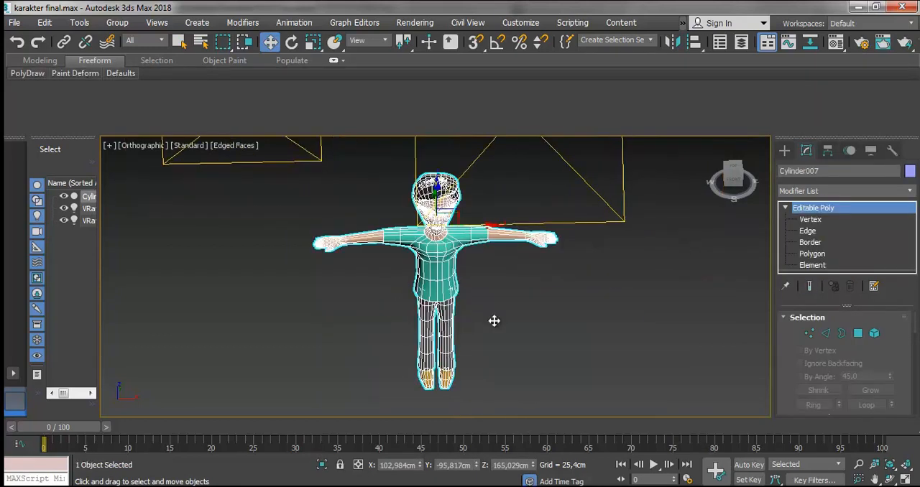
pyautogui.click(890, 480)
pyautogui.moveTo(468, 303); pyautogui.dragTo(454, 247)
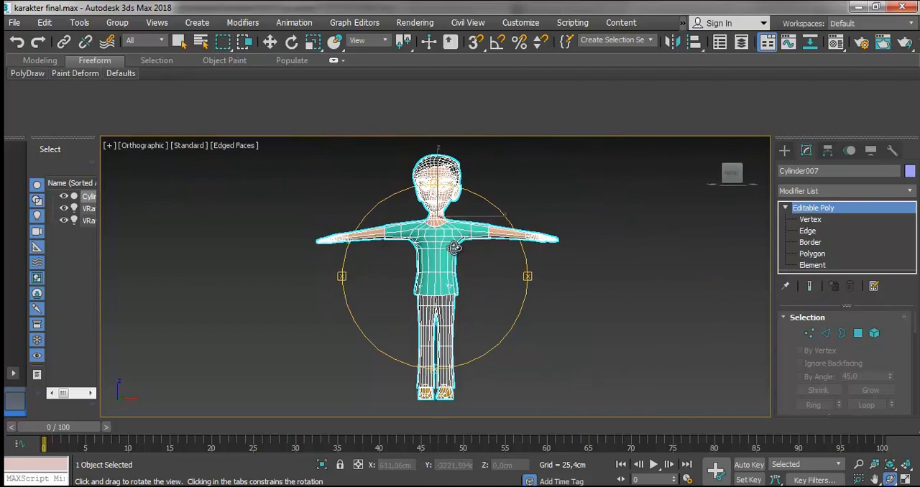
pyautogui.click(270, 42)
pyautogui.click(499, 160)
pyautogui.scroll(3, 397, 237)
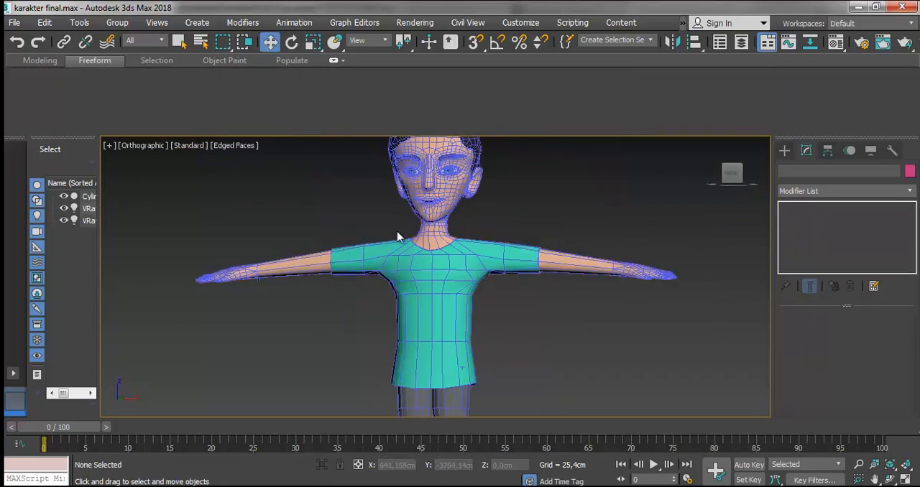
pyautogui.click(242, 147)
pyautogui.scroll(-4, 453, 269)
pyautogui.click(454, 280)
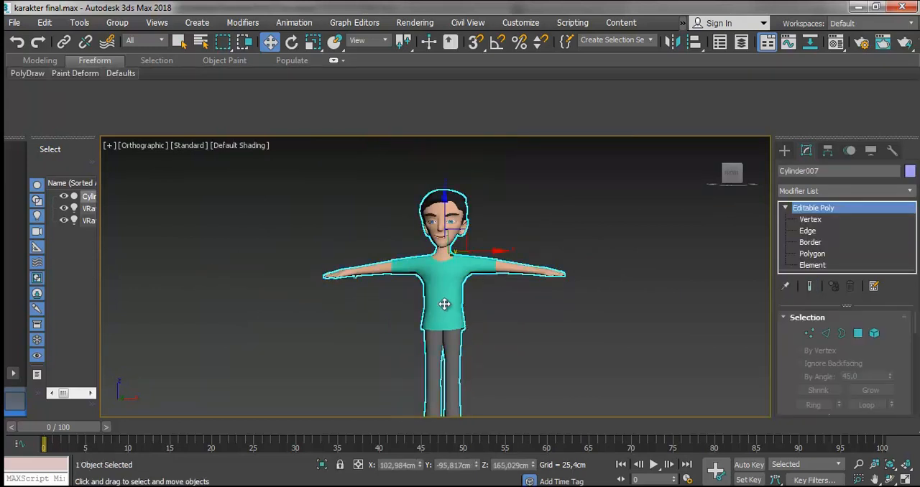
pyautogui.scroll(4, 460, 295)
pyautogui.click(486, 263)
pyautogui.click(456, 242)
pyautogui.scroll(-4, 456, 242)
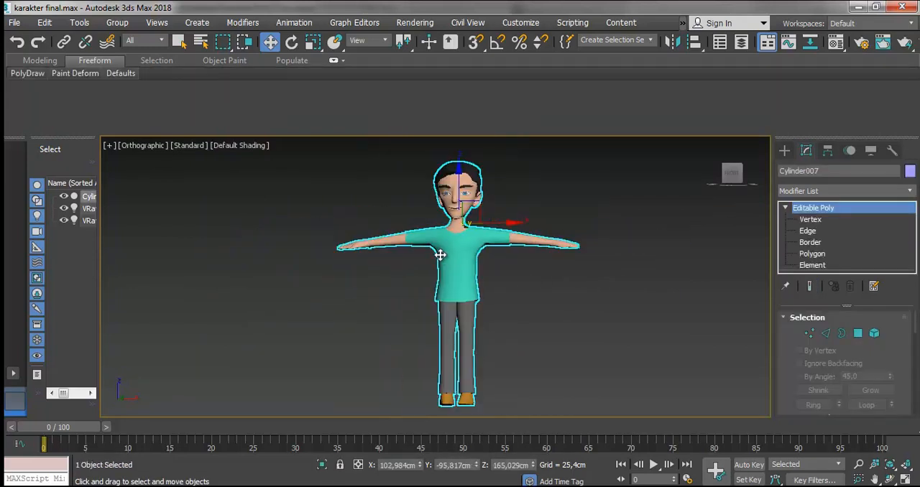
# - Delete the stray polygons sticking out beneath the wrist
pyautogui.scroll(12, 377, 247)
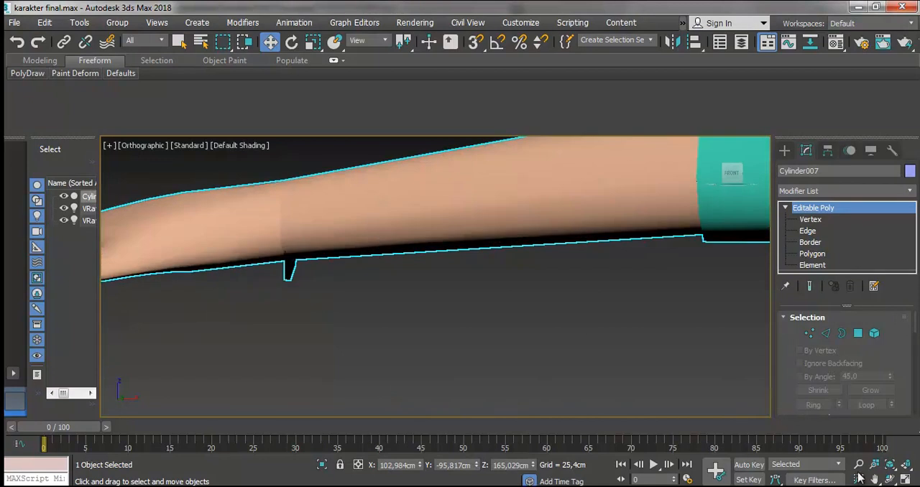
pyautogui.click(892, 480)
pyautogui.moveTo(414, 282); pyautogui.dragTo(494, 279)
pyautogui.click(812, 253)
pyautogui.press('w')
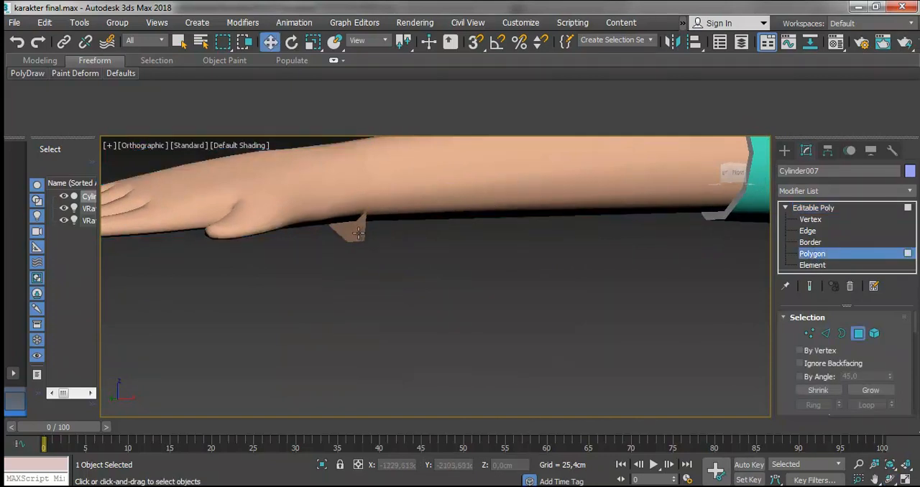
pyautogui.click(357, 229)
pyautogui.press('Delete')
pyautogui.click(340, 229)
pyautogui.press('Delete')
# - Delete the stray polygon beneath the other arm's wrist
pyautogui.hotkey('ctrl', 'r')
pyautogui.moveTo(504, 274); pyautogui.dragTo(476, 225)
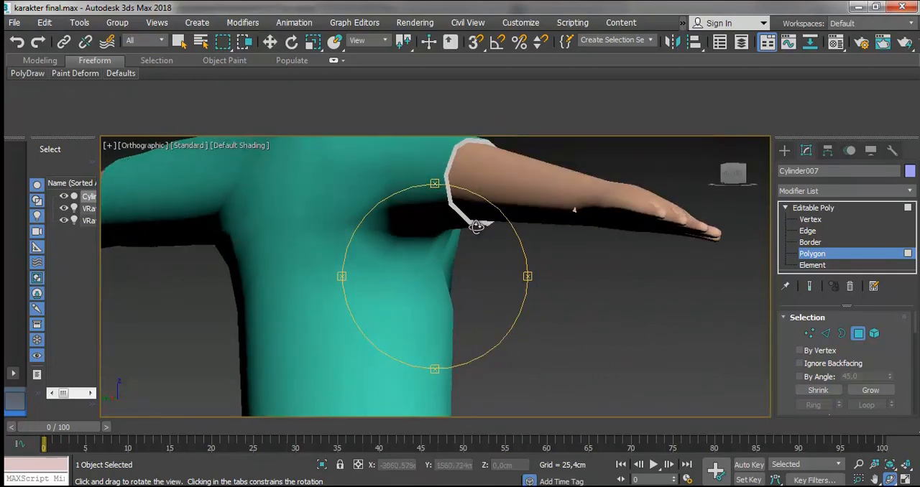
pyautogui.click(270, 41)
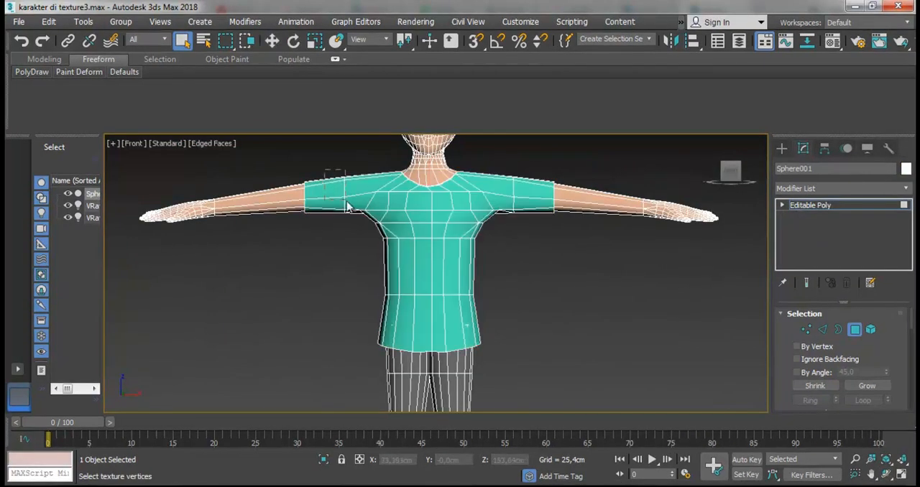
pyautogui.moveTo(347, 207); pyautogui.dragTo(329, 164)
# - Select all polygons of the T-shirt on the character mesh, front and back
pyautogui.click(783, 206)
pyautogui.click(806, 251)
pyautogui.click(806, 251)
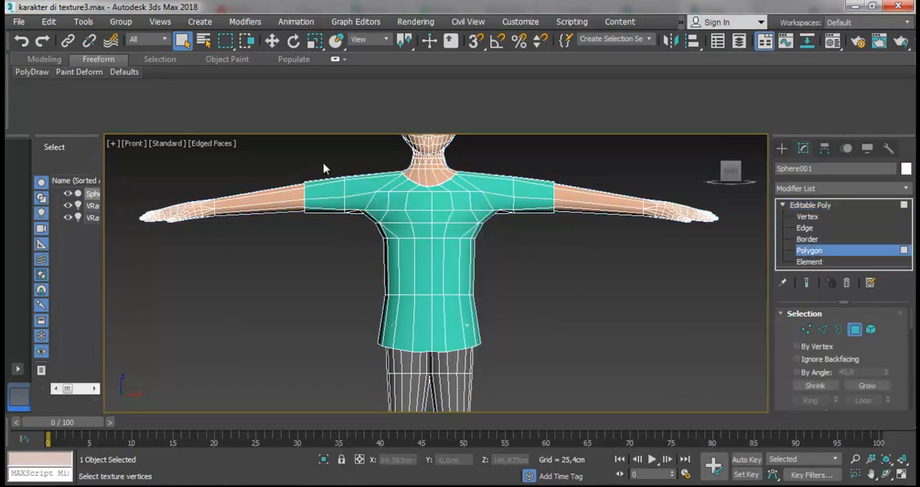
pyautogui.moveTo(381, 246); pyautogui.dragTo(381, 246)
pyautogui.keyDown('ctrl'); pyautogui.moveTo(532, 243); pyautogui.dragTo(493, 166); pyautogui.keyUp('ctrl')
pyautogui.keyDown('ctrl'); pyautogui.moveTo(494, 261); pyautogui.dragTo(374, 197); pyautogui.keyUp('ctrl')
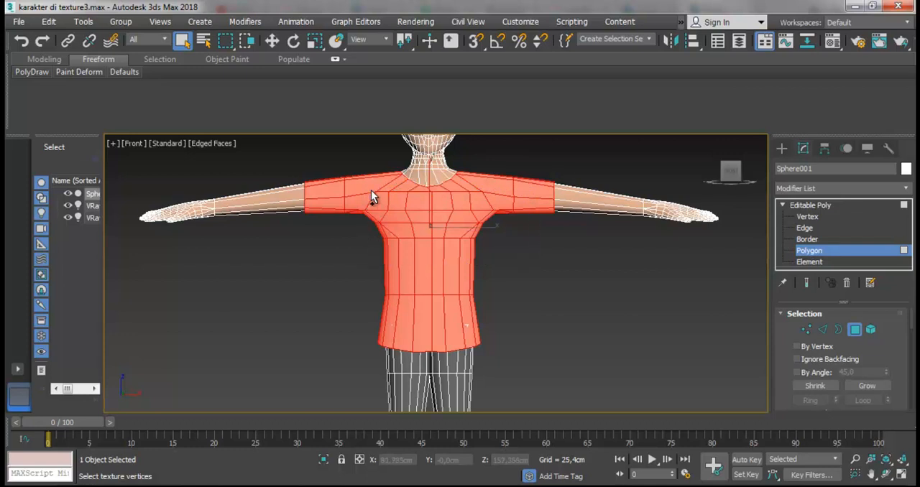
pyautogui.click(888, 475)
pyautogui.moveTo(422, 261)
pyautogui.mouseDown()
pyautogui.moveTo(431, 267)
pyautogui.moveTo(402, 262)
pyautogui.moveTo(415, 266)
pyautogui.mouseUp()
pyautogui.press('f')
pyautogui.press('z')
pyautogui.scroll(-3, 428, 260)
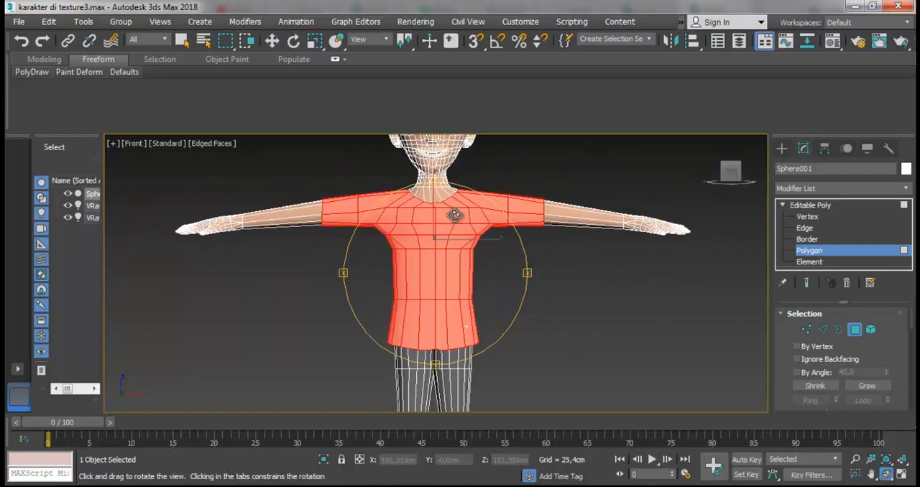
pyautogui.click(245, 21)
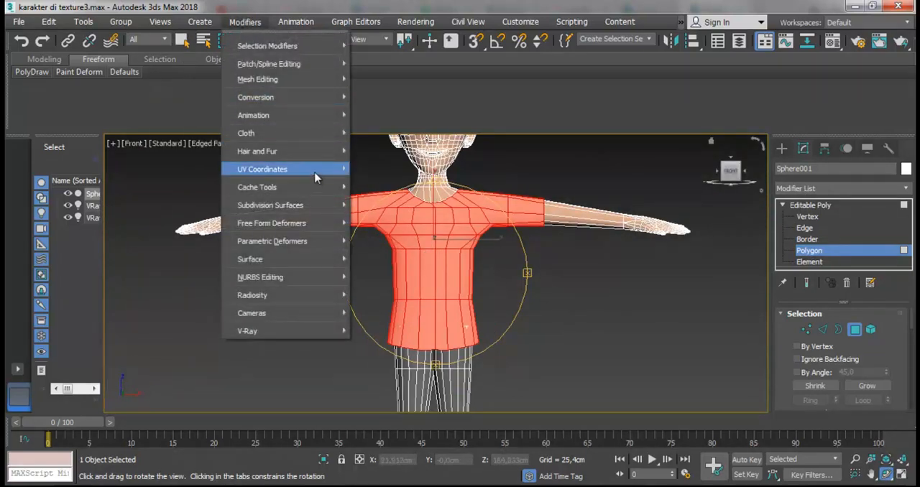
pyautogui.moveTo(317, 175)
pyautogui.click(405, 245)
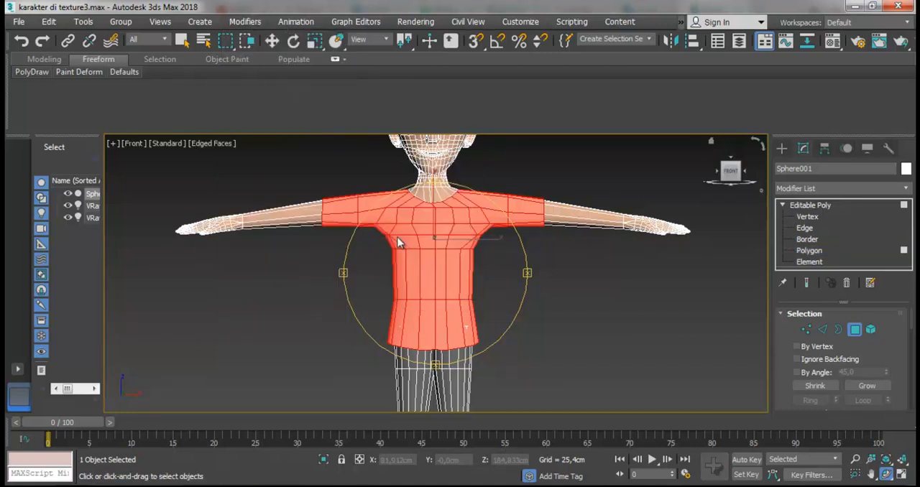
pyautogui.click(797, 206)
pyautogui.click(796, 206)
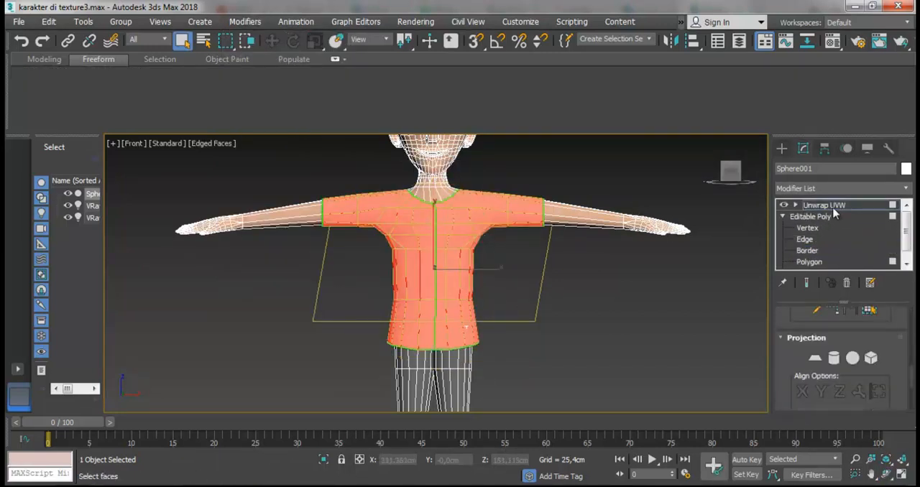
pyautogui.click(831, 206)
pyautogui.click(848, 283)
pyautogui.click(809, 251)
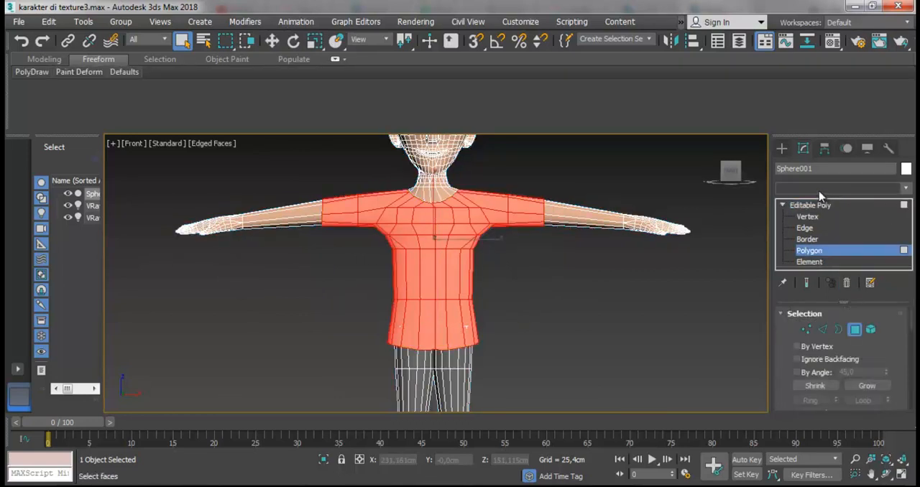
# - Apply an Unwrap UVW modifier to the selected T-shirt polygons
pyautogui.click(810, 189)
pyautogui.press('u')
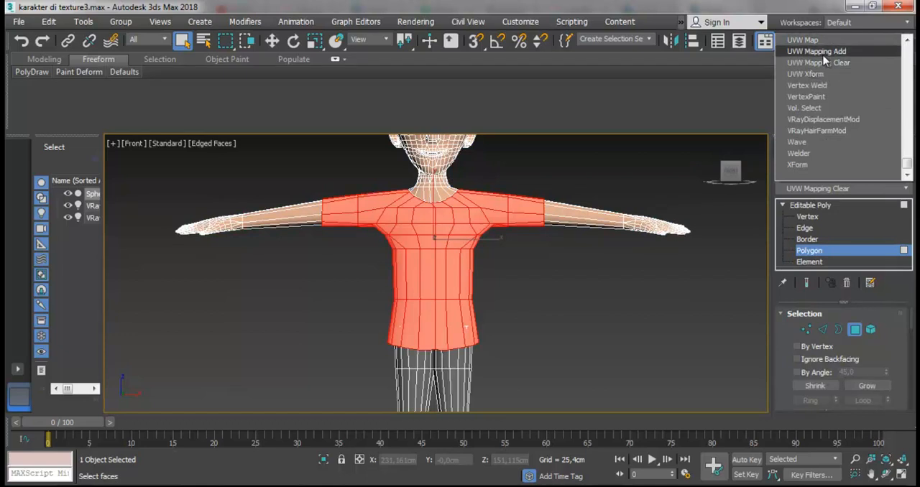
pyautogui.scroll(2, 811, 64)
pyautogui.scroll(-1, 820, 60)
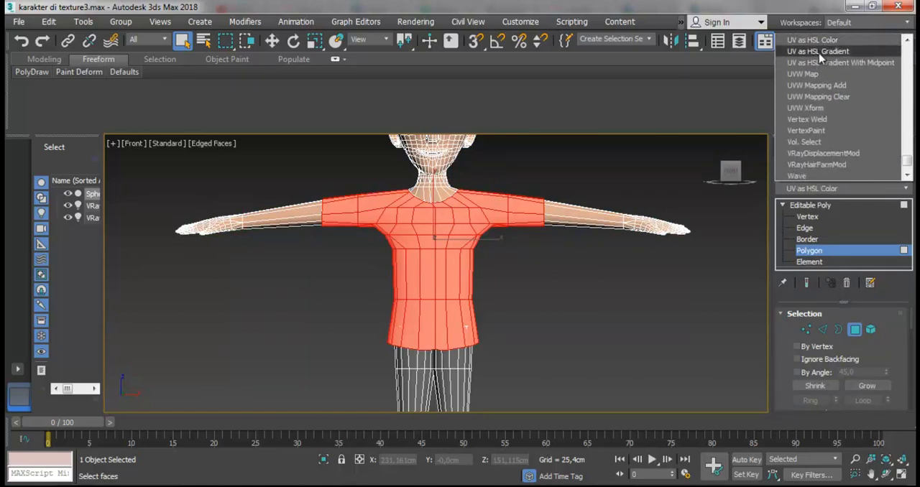
pyautogui.scroll(1, 816, 109)
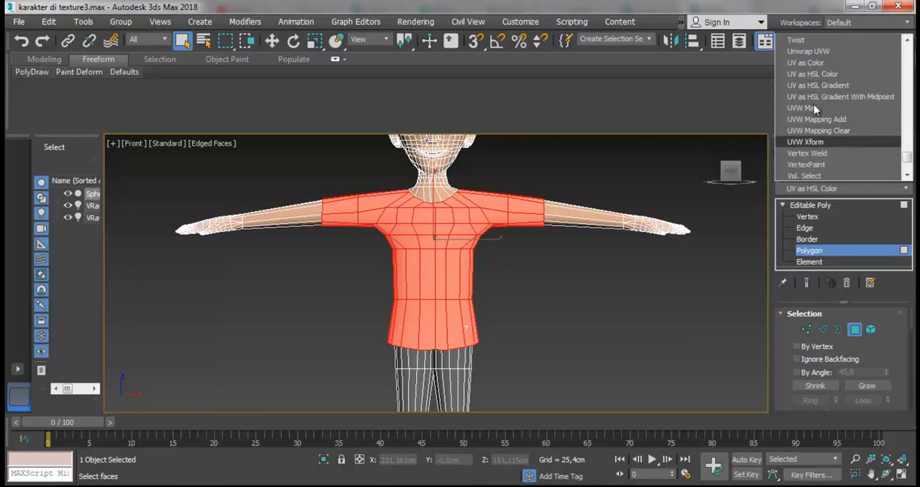
pyautogui.click(808, 51)
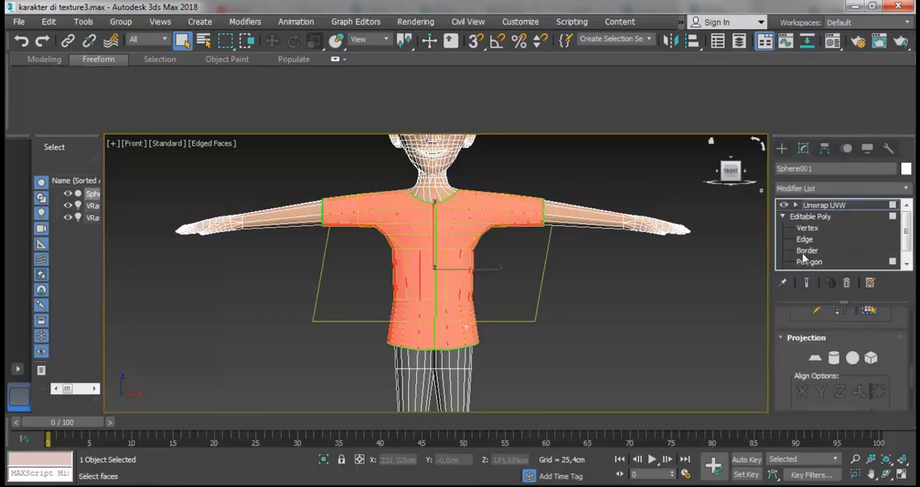
pyautogui.click(797, 207)
pyautogui.click(796, 206)
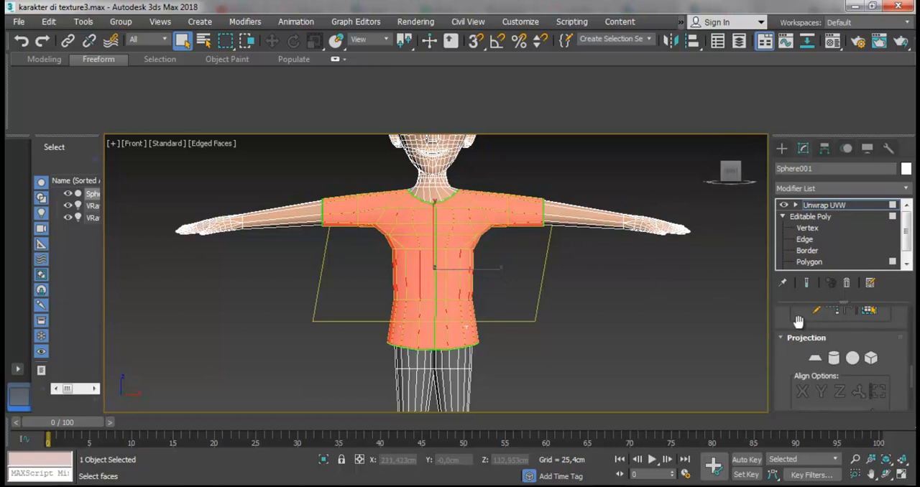
# - Open the UV editor for the T-shirt and deselect all of its UV faces
pyautogui.scroll(5, 798, 324)
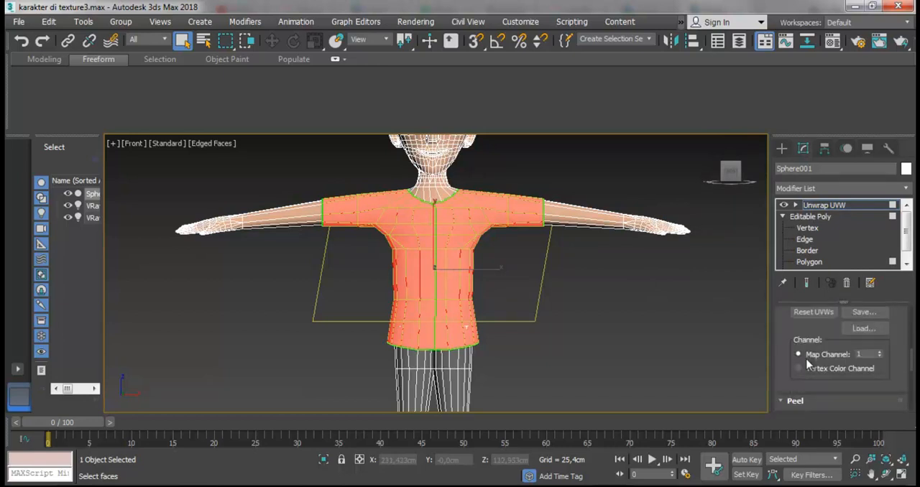
pyautogui.scroll(5, 808, 364)
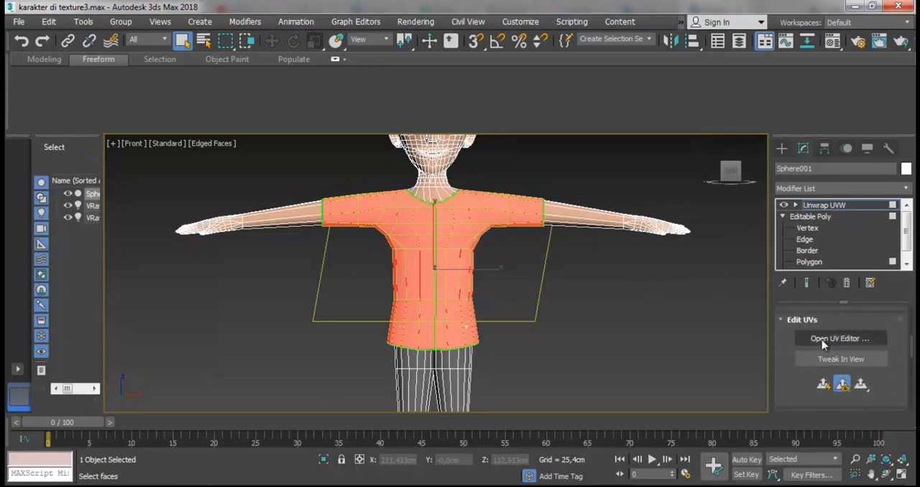
pyautogui.click(824, 341)
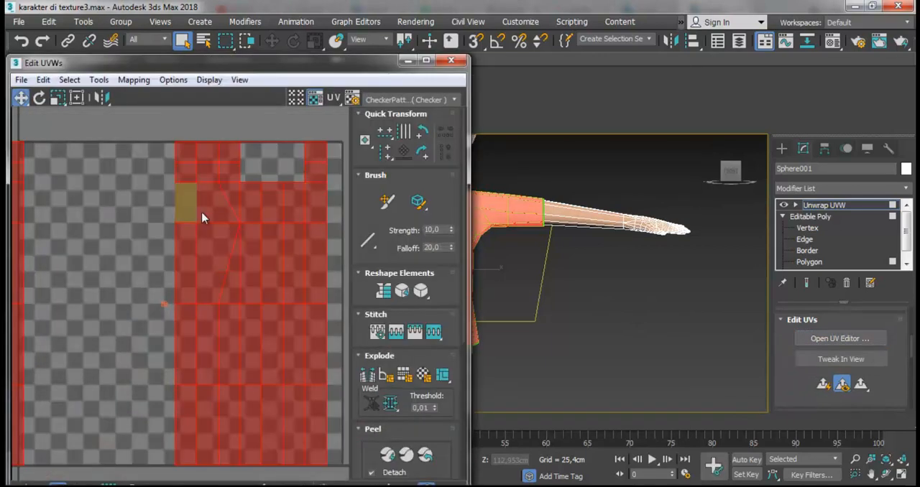
pyautogui.click(153, 204)
# - Select only the front polygons of the T-shirt, including the sleeves, and peel them into a flat UV piece
pyautogui.scroll(-6, 555, 284)
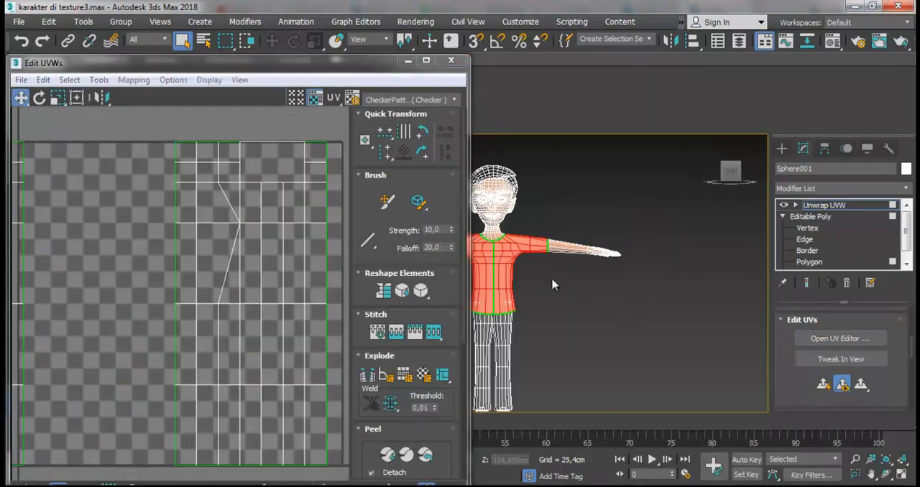
pyautogui.scroll(6, 476, 279)
pyautogui.scroll(3, 509, 271)
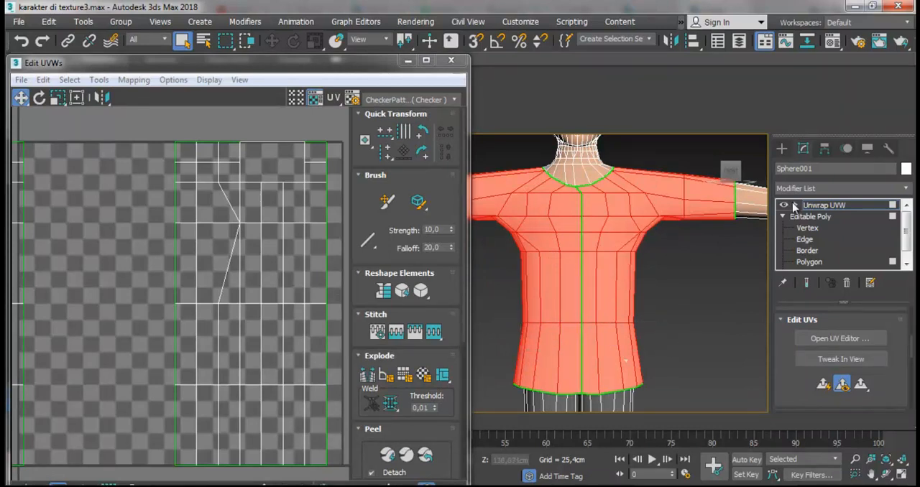
pyautogui.click(794, 206)
pyautogui.click(822, 240)
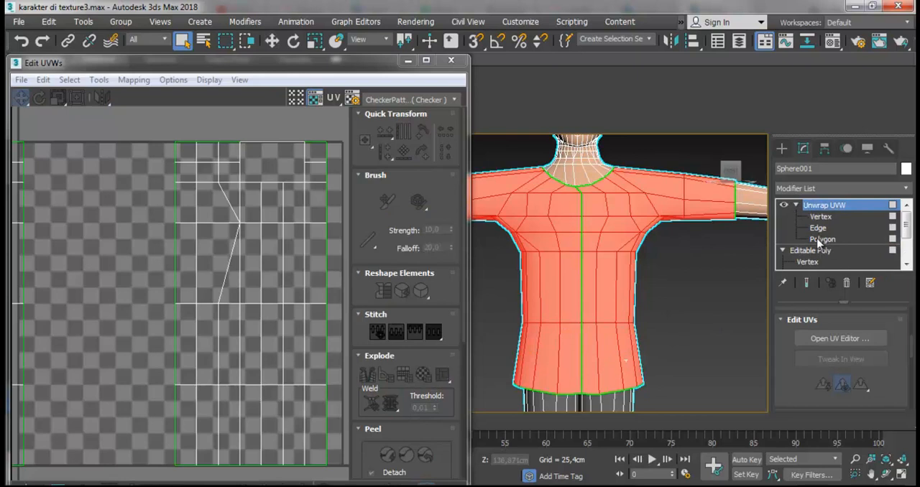
pyautogui.click(821, 241)
pyautogui.moveTo(677, 367); pyautogui.dragTo(527, 294)
pyautogui.moveTo(662, 239); pyautogui.dragTo(490, 191)
pyautogui.keyDown('ctrl'); pyautogui.moveTo(685, 156); pyautogui.dragTo(717, 228); pyautogui.keyUp('ctrl')
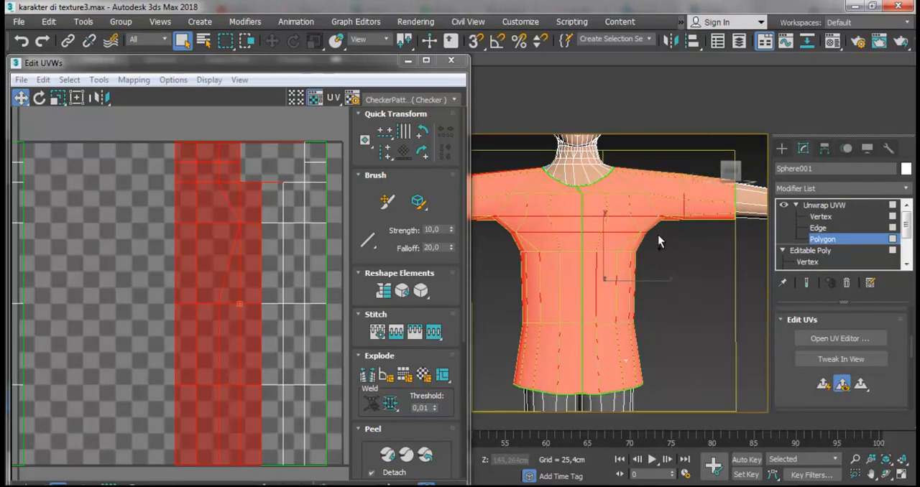
pyautogui.scroll(-2, 617, 235)
pyautogui.moveTo(426, 435); pyautogui.dragTo(426, 306)
pyautogui.click(424, 327)
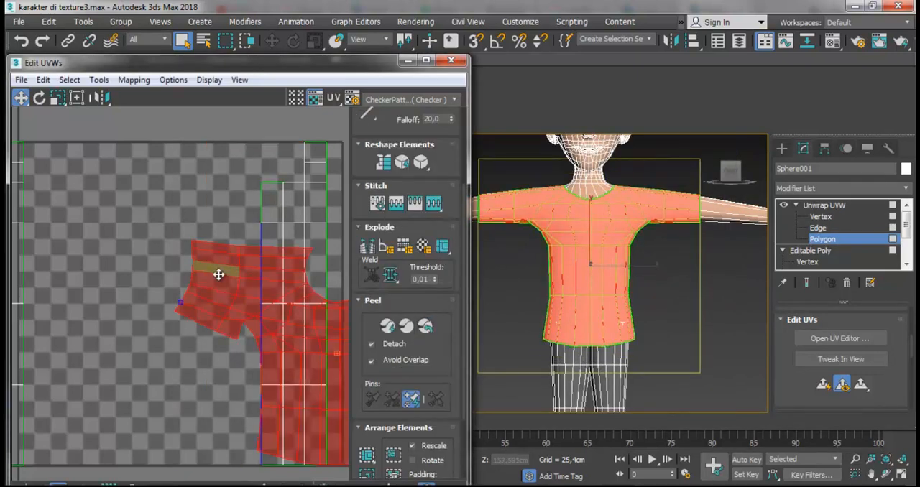
# - Move the peeled front piece out of the texture tile, into the empty space above it
pyautogui.scroll(-3, 115, 266)
pyautogui.moveTo(145, 261); pyautogui.dragTo(304, 140)
pyautogui.scroll(-2, 294, 201)
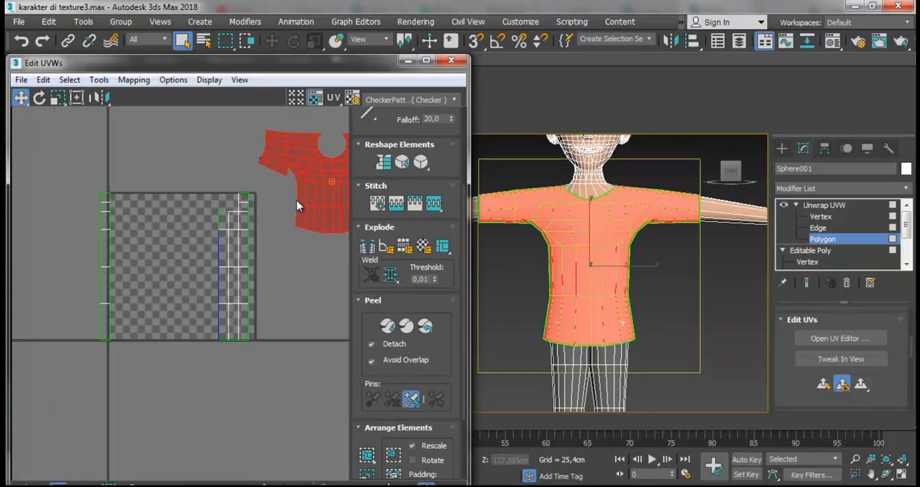
pyautogui.scroll(-1, 294, 208)
pyautogui.moveTo(304, 195); pyautogui.dragTo(295, 160)
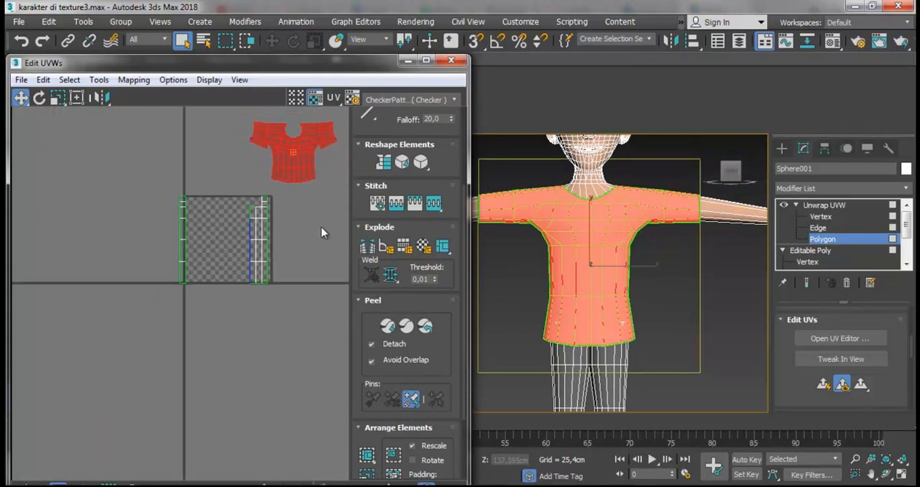
# - Select the remaining T-shirt faces inside the texture tile and peel them into a flat back piece
pyautogui.moveTo(162, 192); pyautogui.dragTo(288, 302)
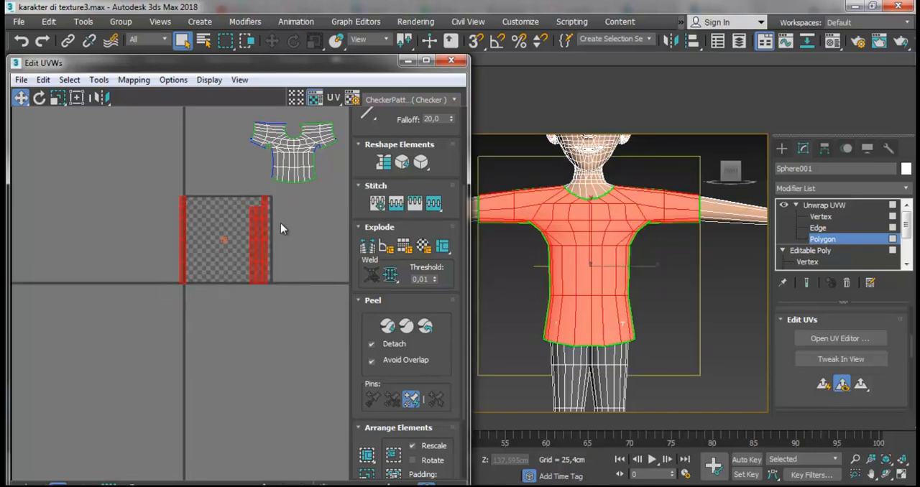
pyautogui.click(425, 327)
pyautogui.click(233, 290)
pyautogui.scroll(3, 236, 290)
pyautogui.scroll(-4, 236, 290)
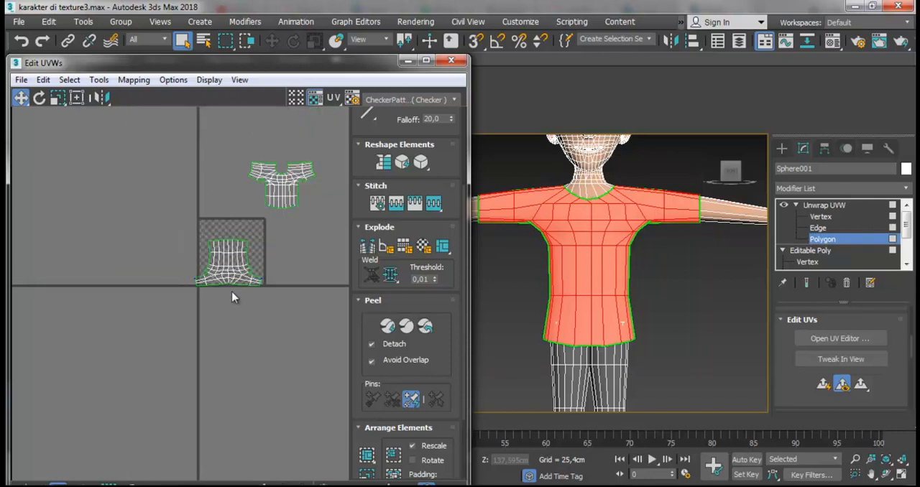
pyautogui.scroll(2, 270, 252)
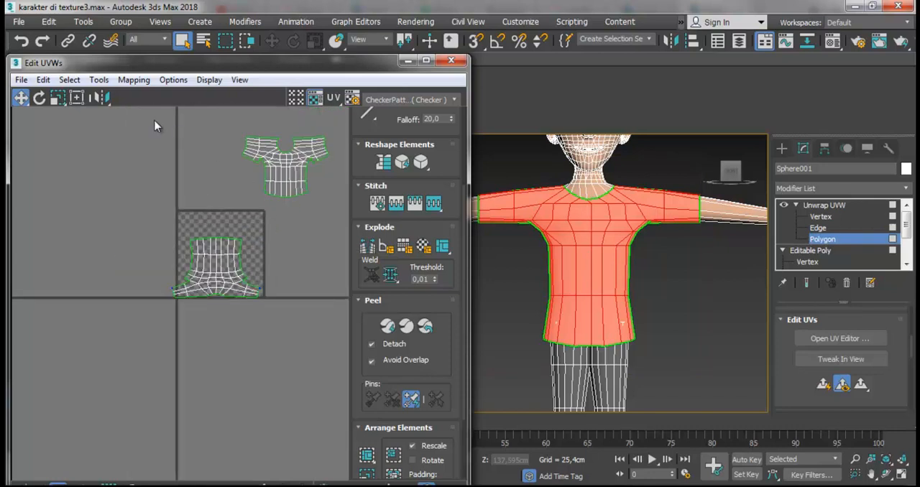
# - Select both T-shirt UV pieces and pack them together inside the texture tile
pyautogui.moveTo(336, 318); pyautogui.dragTo(335, 318)
pyautogui.click(366, 456)
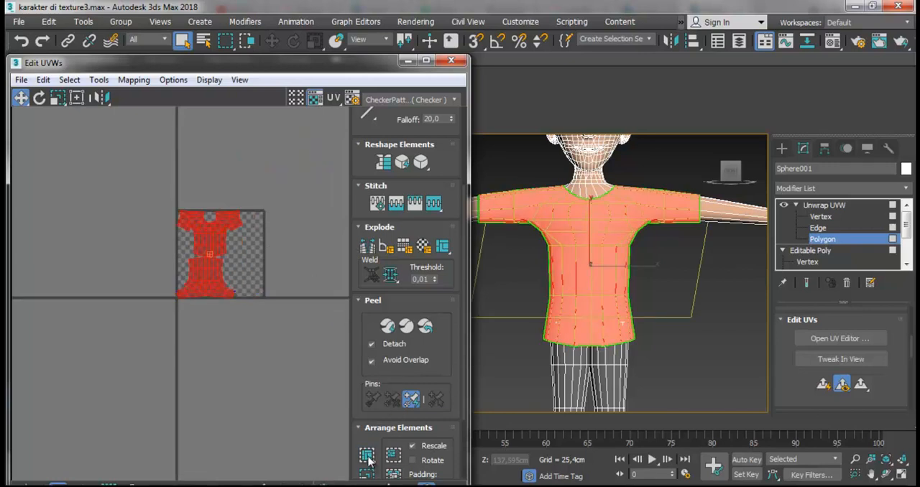
pyautogui.click(277, 261)
pyautogui.scroll(4, 211, 258)
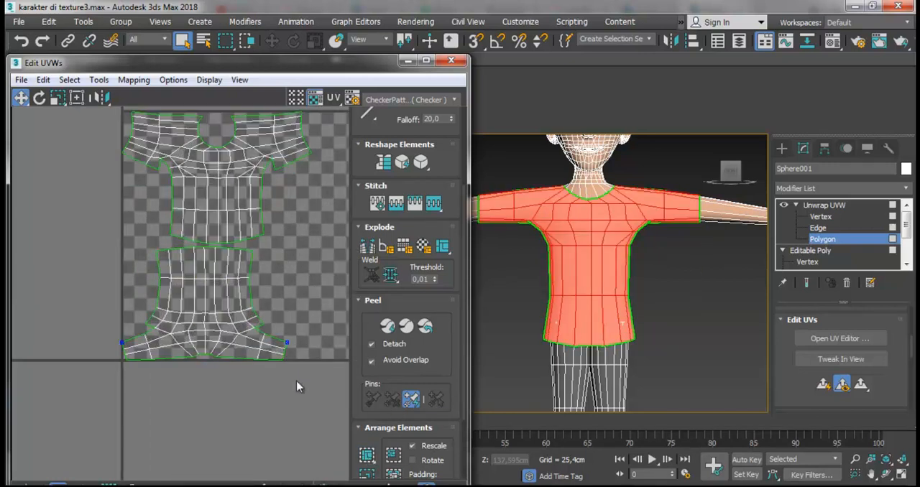
# - Rotate the upside-down back piece of the T-shirt about 180 degrees so its sleeves point up
pyautogui.moveTo(120, 252); pyautogui.dragTo(113, 253)
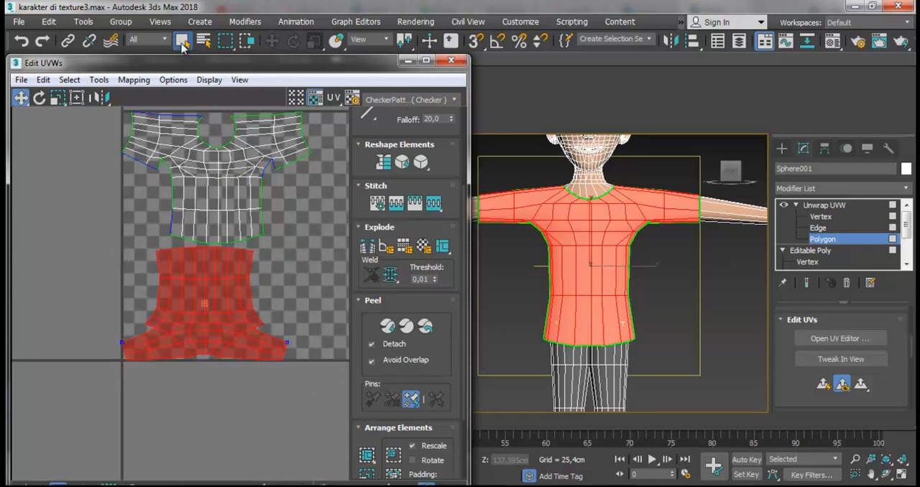
pyautogui.click(41, 98)
pyautogui.moveTo(242, 271); pyautogui.dragTo(105, 391)
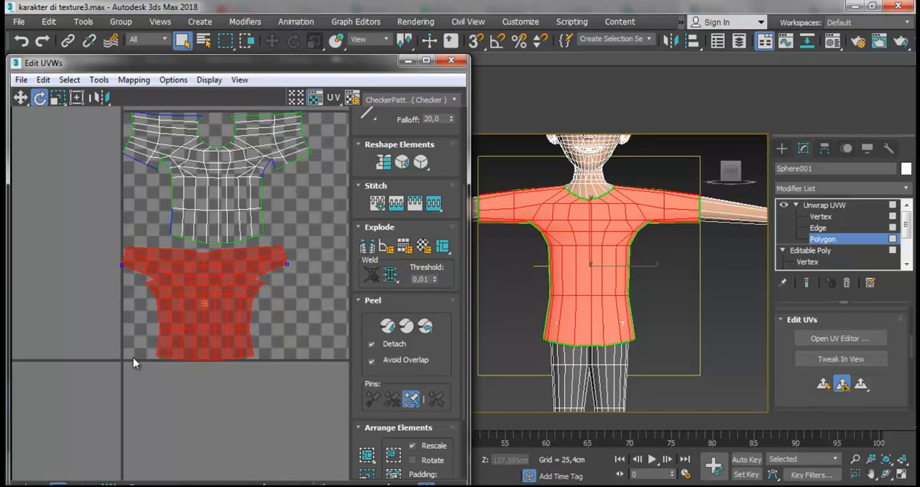
# - Maximize the UV editor window and clear the current UV face selection
pyautogui.scroll(-4, 144, 237)
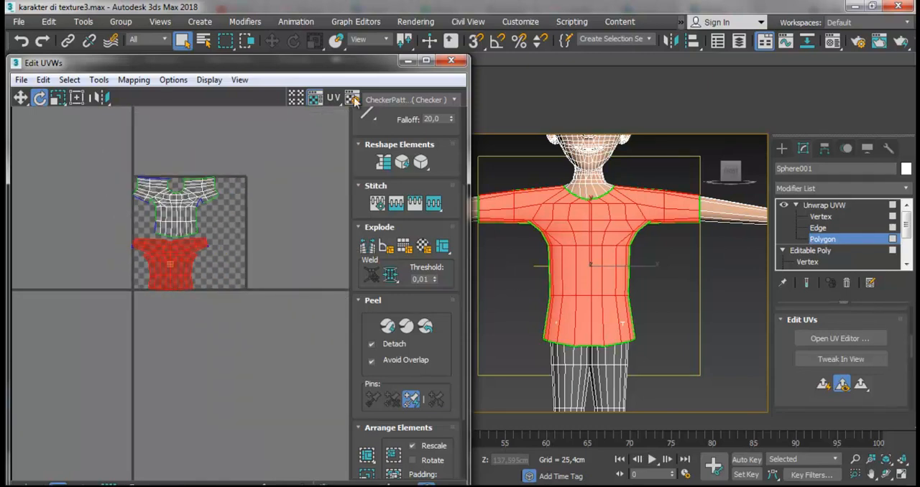
pyautogui.click(425, 61)
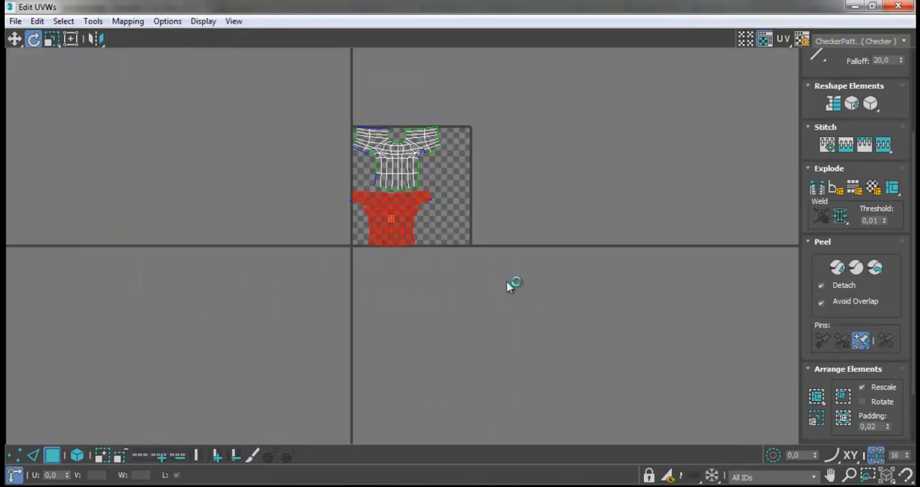
pyautogui.click(448, 176)
pyautogui.scroll(1, 398, 158)
pyautogui.scroll(2, 397, 209)
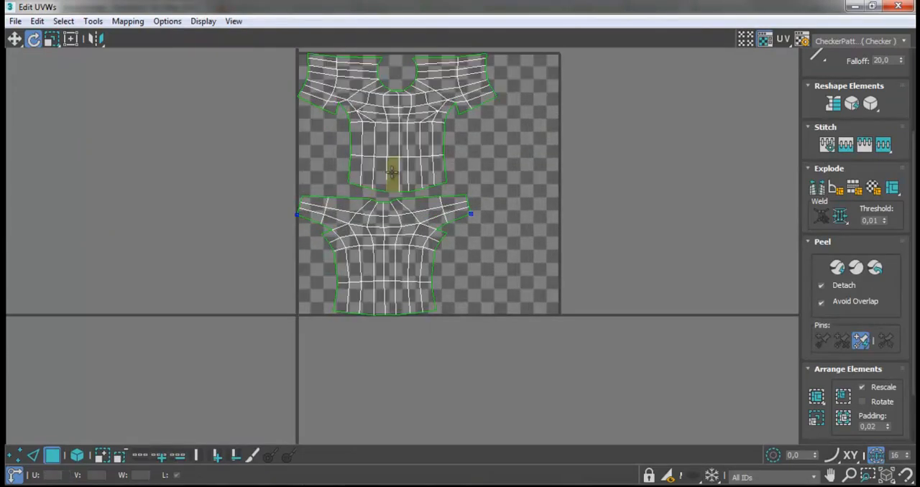
# - Turn on element selection and shift the back and front T-shirt pieces toward the middle of the texture tile
pyautogui.click(392, 162)
pyautogui.click(240, 260)
pyautogui.moveTo(493, 305); pyautogui.dragTo(505, 337)
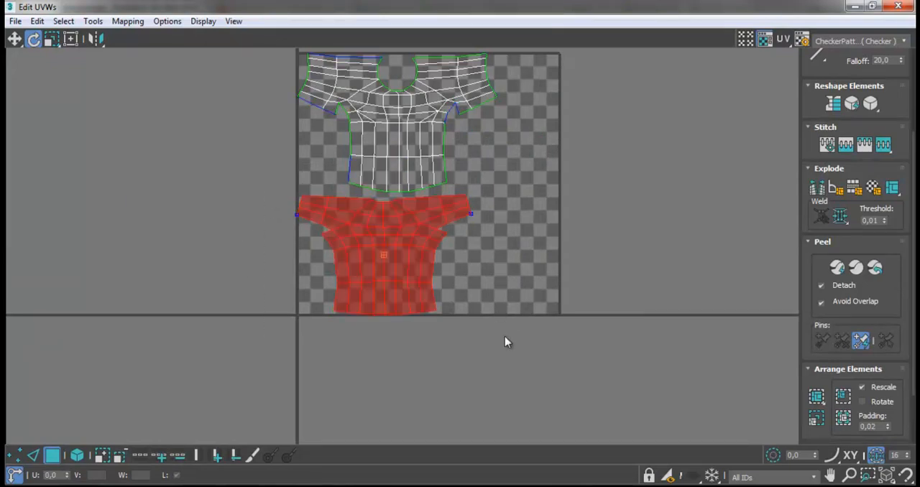
pyautogui.click(77, 456)
pyautogui.click(14, 39)
pyautogui.moveTo(366, 237)
pyautogui.mouseDown()
pyautogui.moveTo(484, 208)
pyautogui.moveTo(439, 229)
pyautogui.moveTo(450, 237)
pyautogui.moveTo(381, 232)
pyautogui.mouseUp()
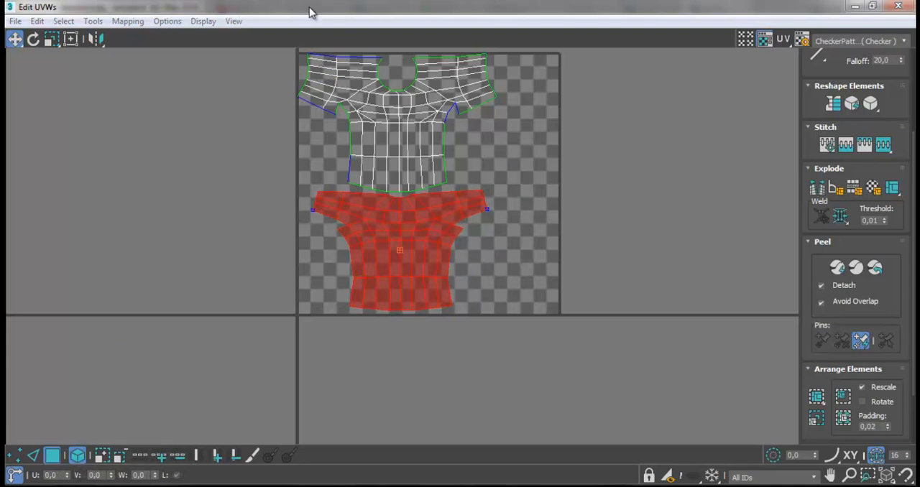
pyautogui.moveTo(519, 178); pyautogui.dragTo(519, 179)
pyautogui.moveTo(432, 146)
pyautogui.mouseDown()
pyautogui.moveTo(528, 136)
pyautogui.moveTo(450, 150)
pyautogui.mouseUp()
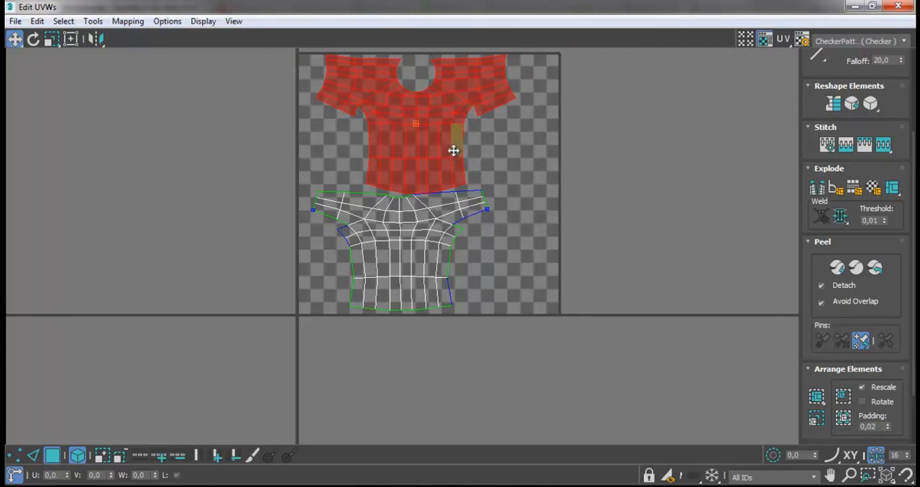
# - Repack the T-shirt UV pieces so both fit together inside the texture tile without overlapping
pyautogui.click(817, 397)
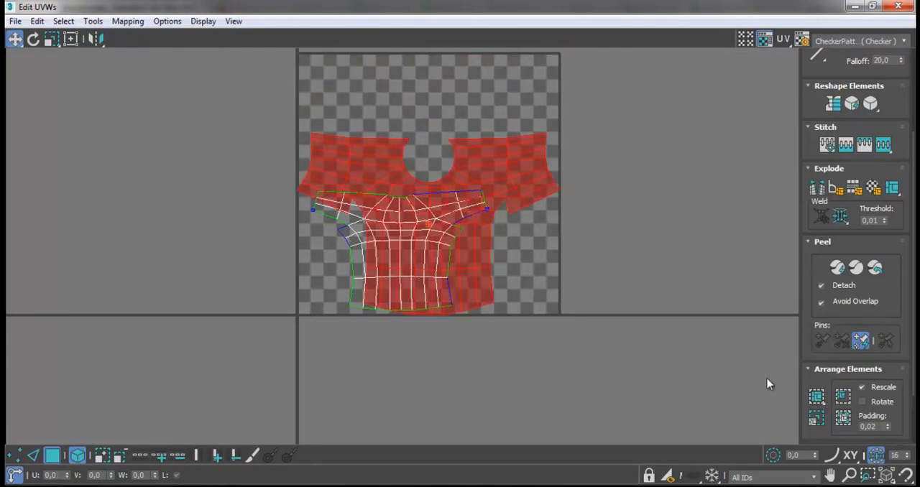
pyautogui.moveTo(452, 353); pyautogui.dragTo(285, 225)
pyautogui.moveTo(374, 213); pyautogui.dragTo(375, 211)
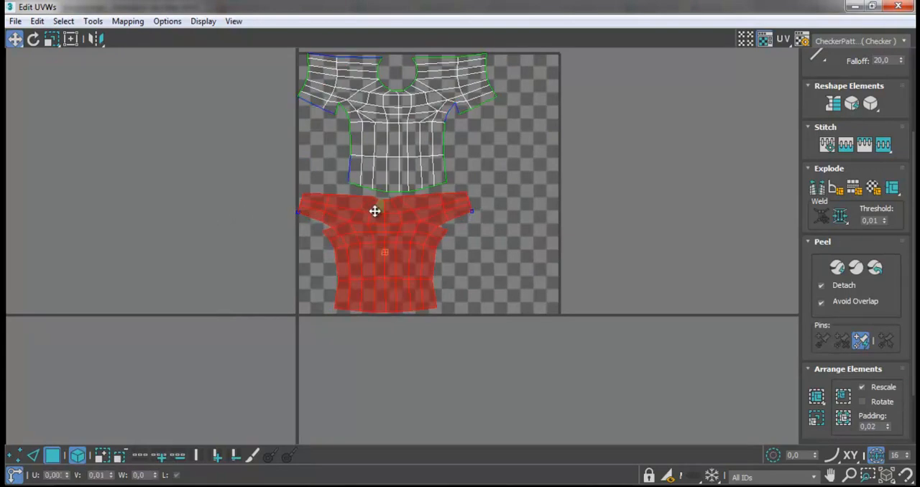
# - Nudge the upper and lower T-shirt pieces slightly inward from the tile's edge, keep them apart, and clear the selection
pyautogui.click(400, 149)
pyautogui.moveTo(403, 146); pyautogui.dragTo(407, 149)
pyautogui.moveTo(403, 266)
pyautogui.mouseDown()
pyautogui.moveTo(405, 254)
pyautogui.moveTo(503, 263)
pyautogui.moveTo(499, 254)
pyautogui.moveTo(413, 247)
pyautogui.moveTo(419, 259)
pyautogui.mouseUp()
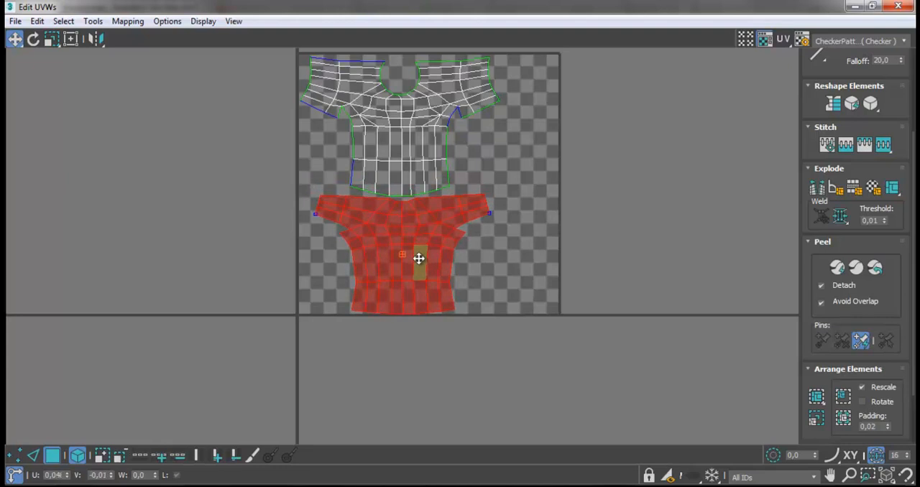
pyautogui.click(425, 159)
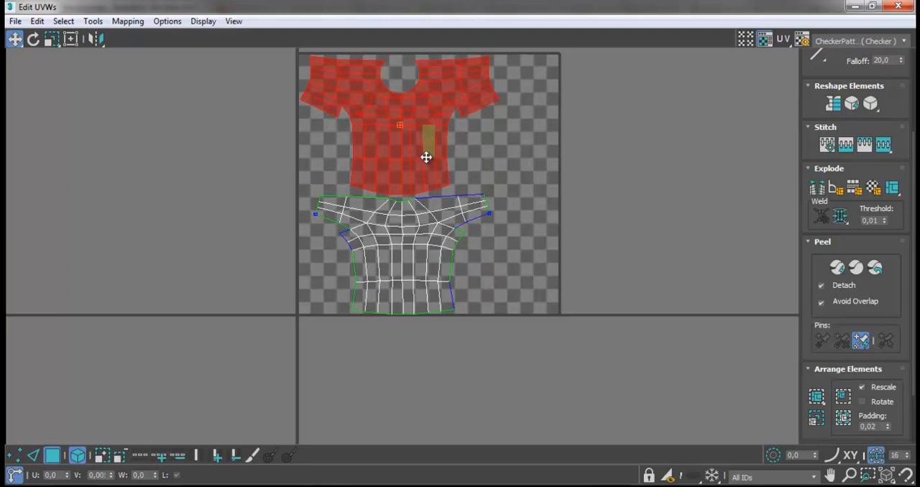
pyautogui.click(431, 211)
pyautogui.moveTo(445, 210); pyautogui.dragTo(445, 215)
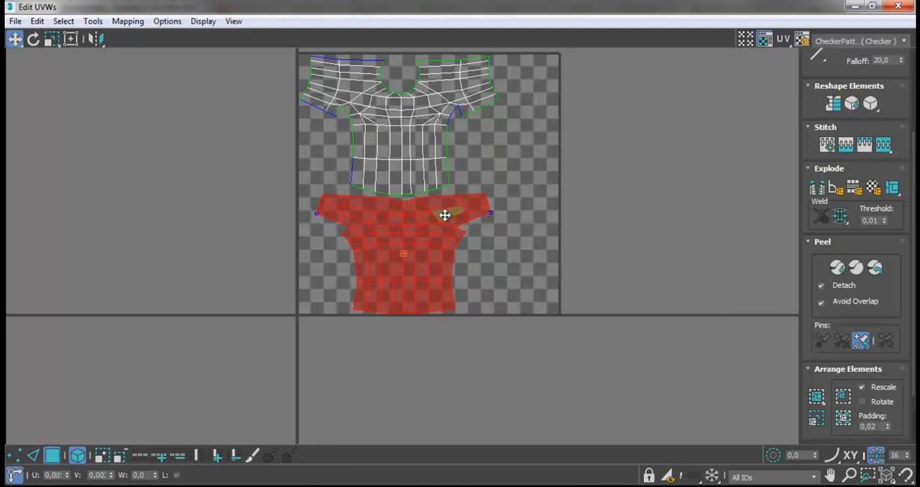
pyautogui.click(518, 180)
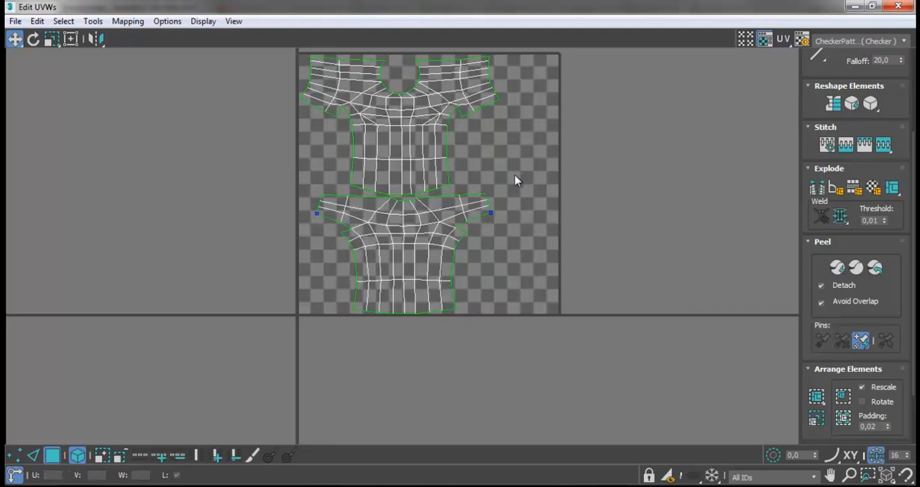
# - Render the T-shirt's UV template at 1024 by 1024 with the default settings
pyautogui.click(93, 20)
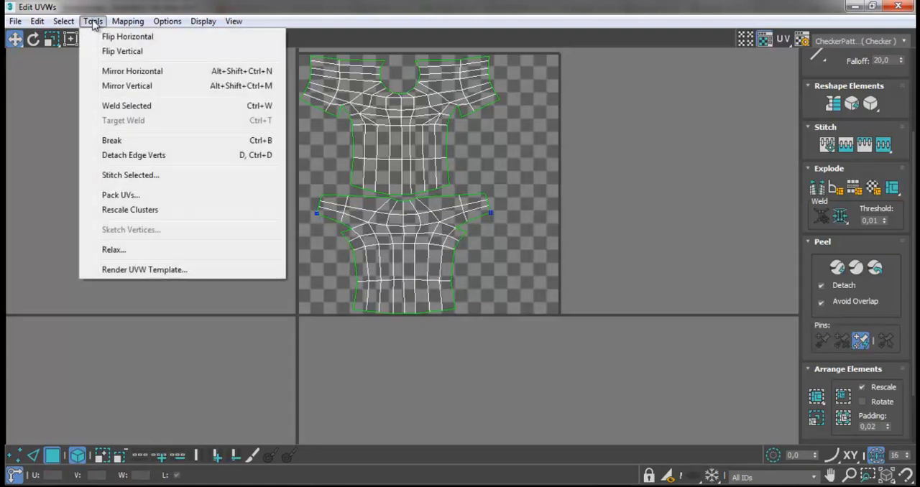
pyautogui.click(138, 270)
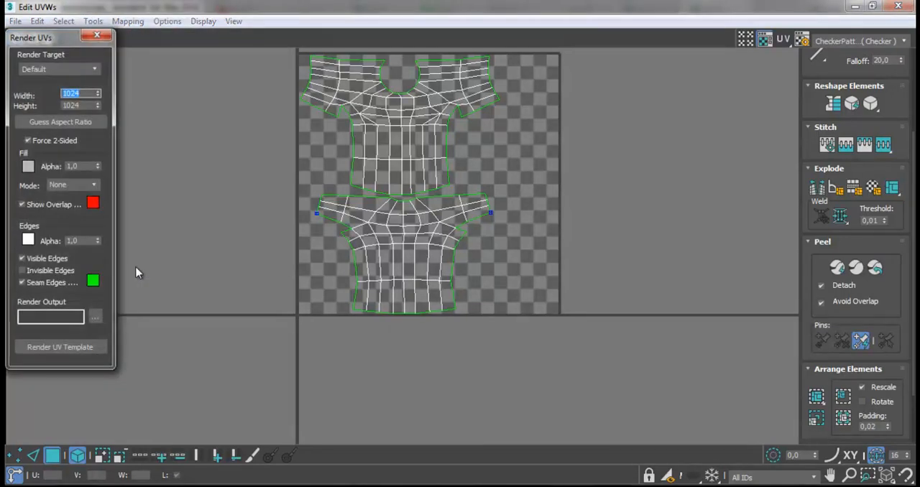
pyautogui.click(67, 345)
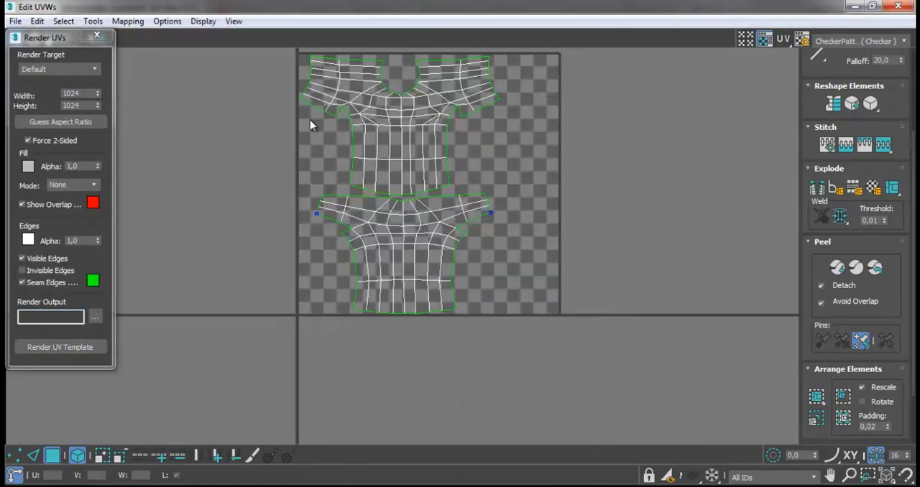
pyautogui.click(36, 347)
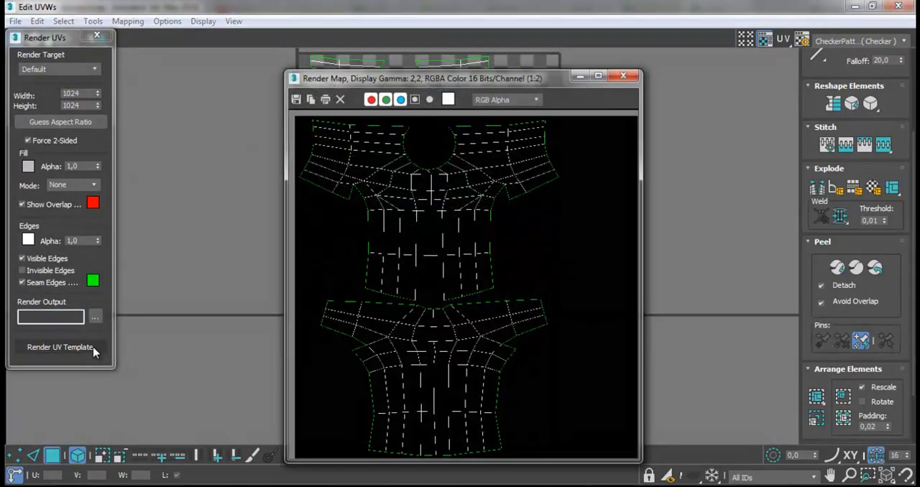
# - Start saving the rendered template and create a folder named texture inside pemodelan 3d 1 for it
pyautogui.click(294, 100)
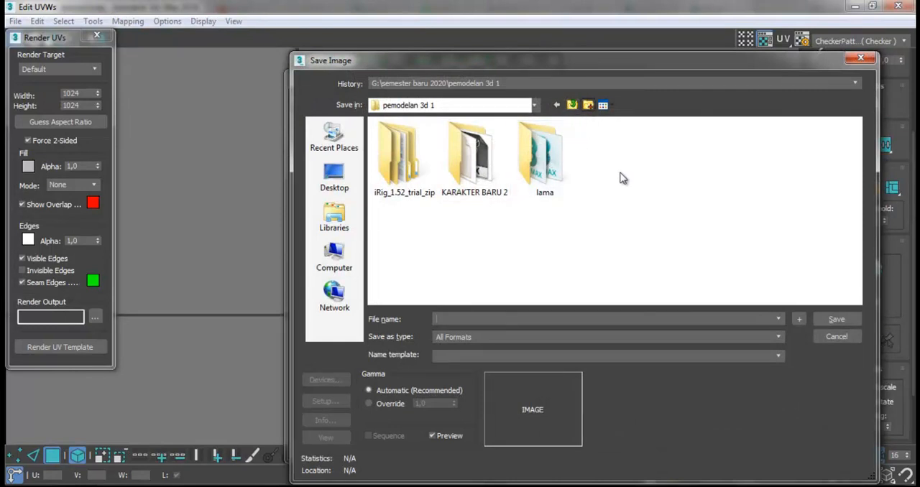
pyautogui.write('te')
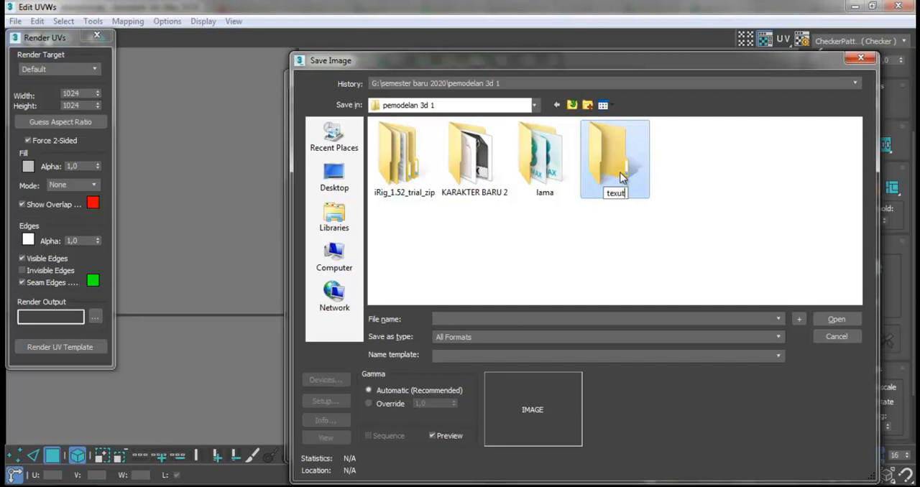
pyautogui.write('xture')
pyautogui.press('Return')
pyautogui.doubleClick(622, 178)
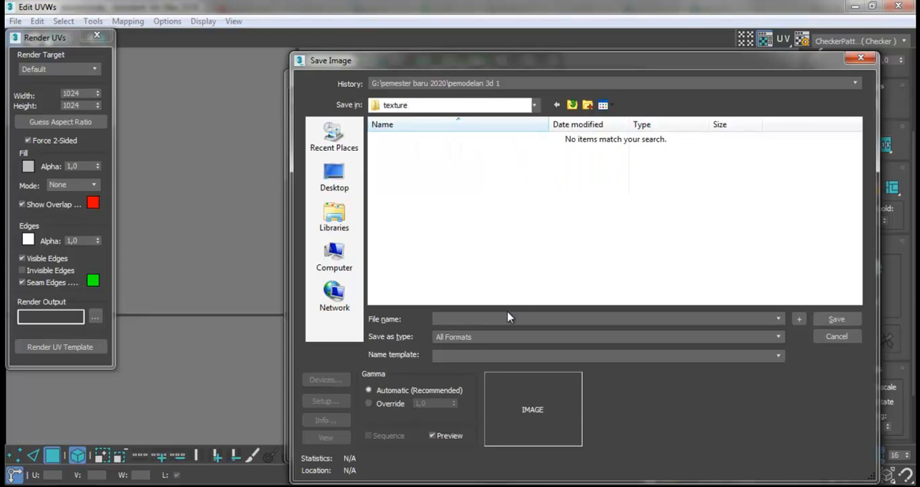
# - Save the rendered template in the texture folder as a JPEG named kaos with quality 100
pyautogui.click(491, 338)
pyautogui.click(474, 320)
pyautogui.click(464, 342)
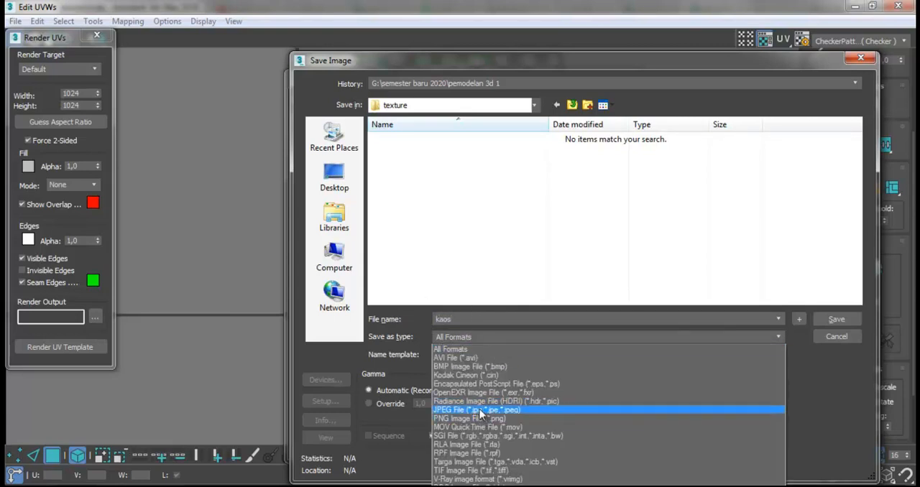
pyautogui.click(483, 411)
pyautogui.click(834, 322)
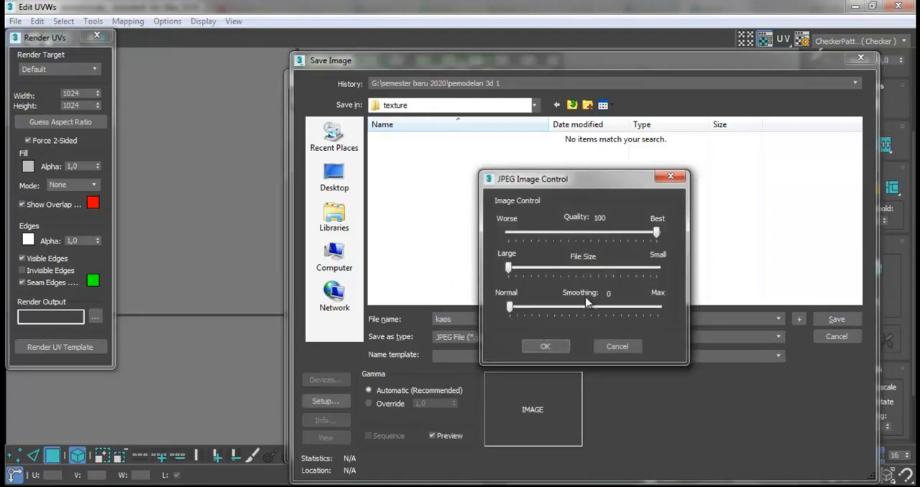
pyautogui.click(545, 348)
# - Close the UV render settings, the UV editor and the rendered template window
pyautogui.click(97, 35)
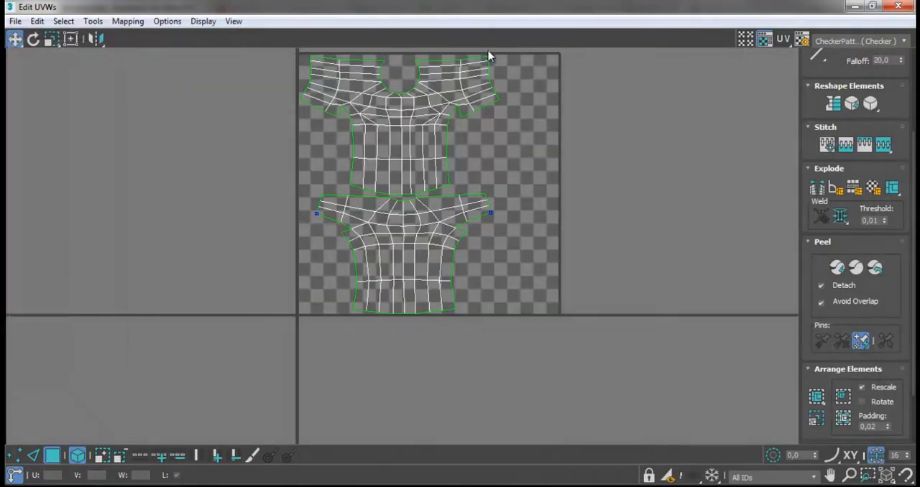
pyautogui.click(907, 9)
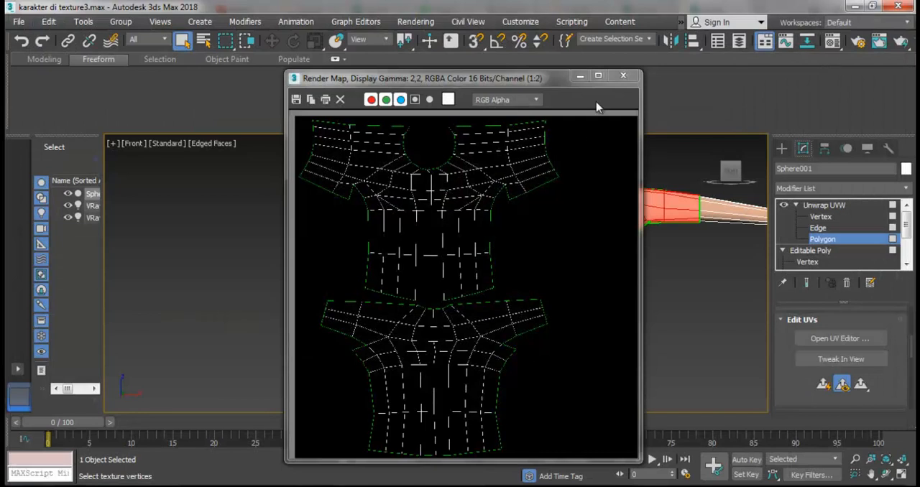
pyautogui.click(624, 77)
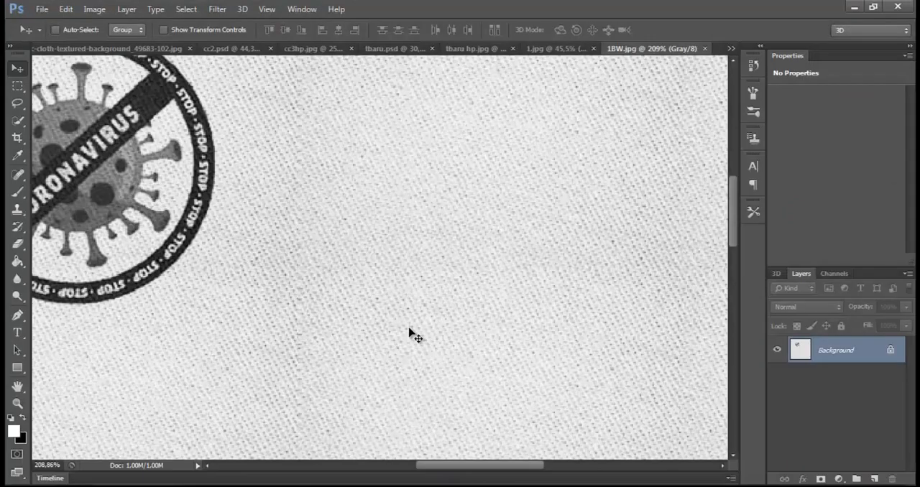
# - Switch to Photoshop and open the kaos.jpg template from the texture folder in pemodelan 3d 1
pyautogui.hotkey('ctrl', 'o')
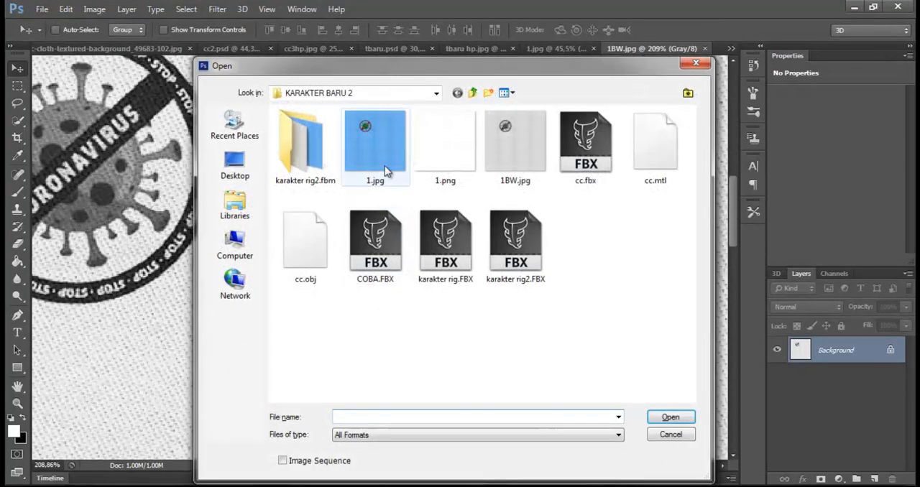
pyautogui.click(476, 93)
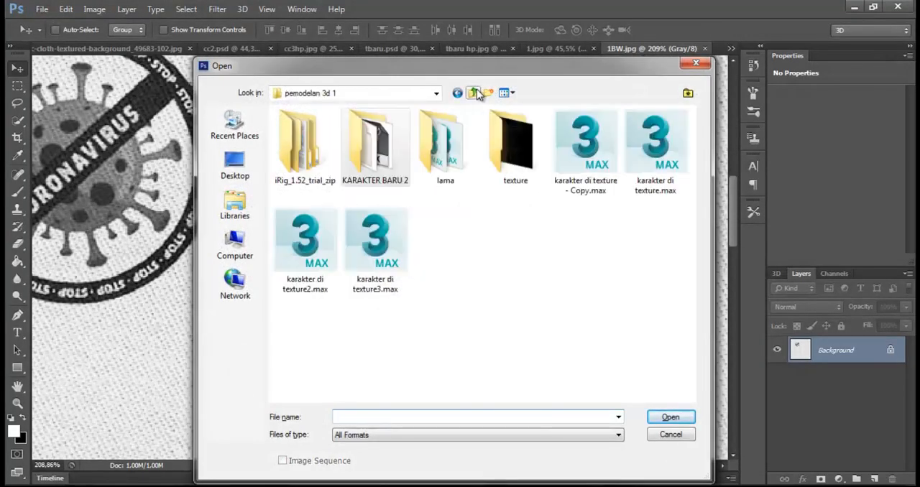
pyautogui.click(511, 158)
pyautogui.moveTo(511, 158); pyautogui.dragTo(520, 177)
pyautogui.doubleClick(515, 149)
pyautogui.doubleClick(316, 144)
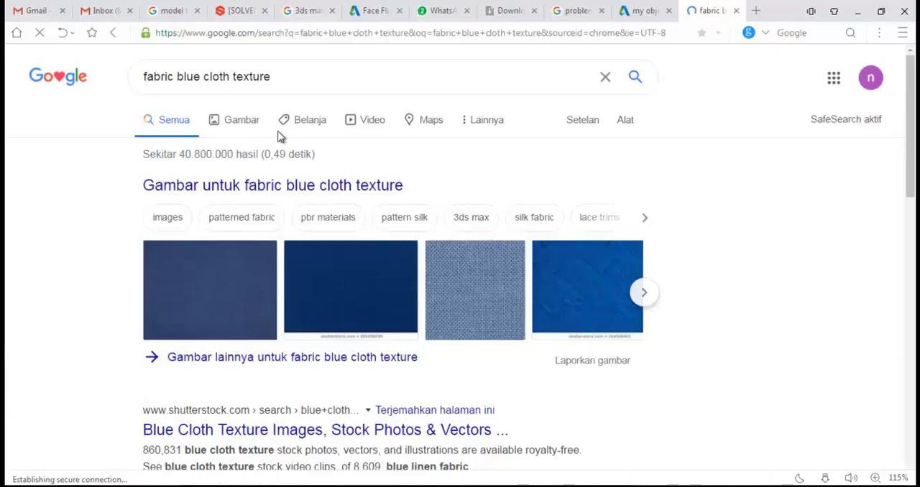
# - In the web browser, look through the Google image results for "fabric blue cloth texture"
pyautogui.click(243, 122)
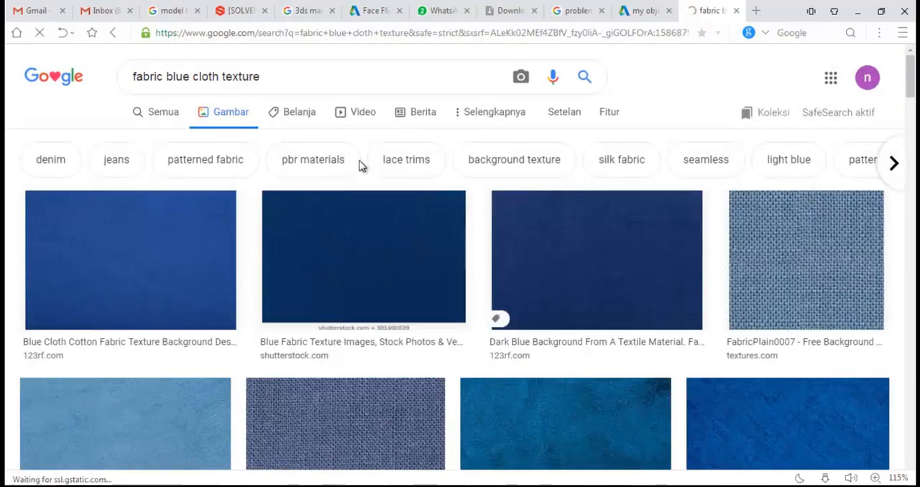
pyautogui.scroll(-2, 388, 237)
pyautogui.scroll(-7, 388, 247)
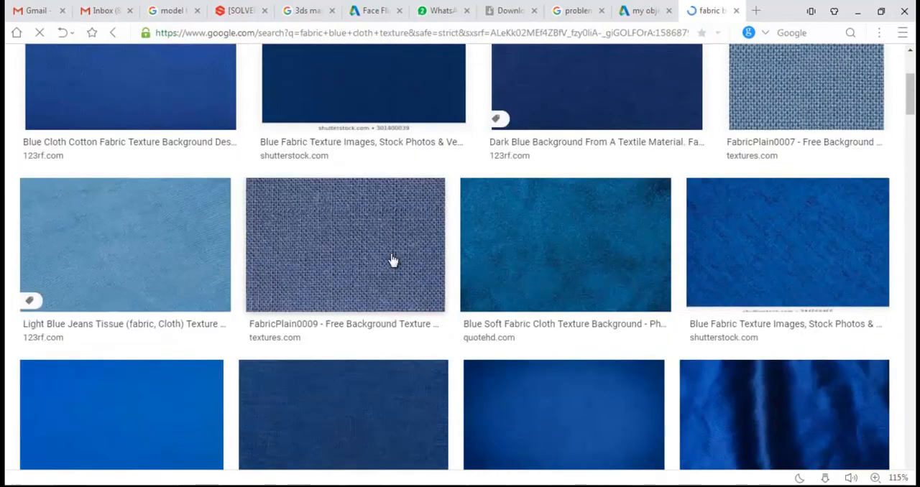
pyautogui.scroll(-3, 392, 259)
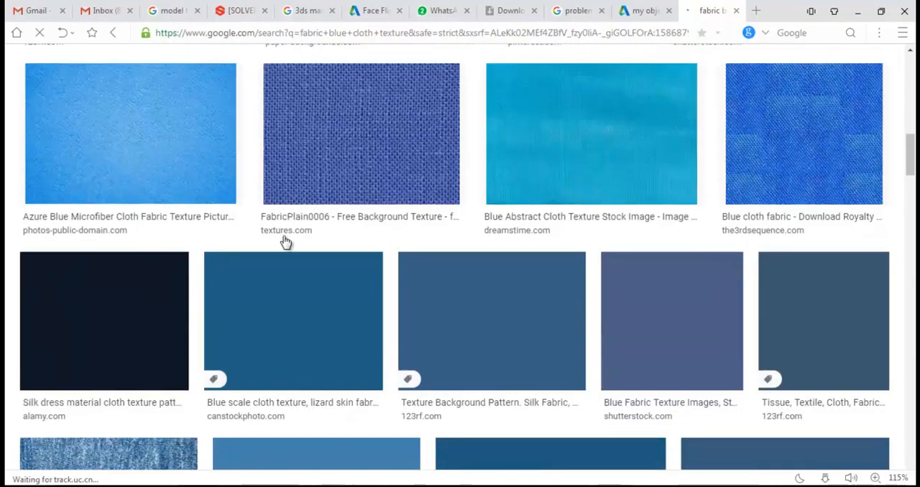
pyautogui.scroll(-2, 365, 227)
pyautogui.scroll(-3, 365, 228)
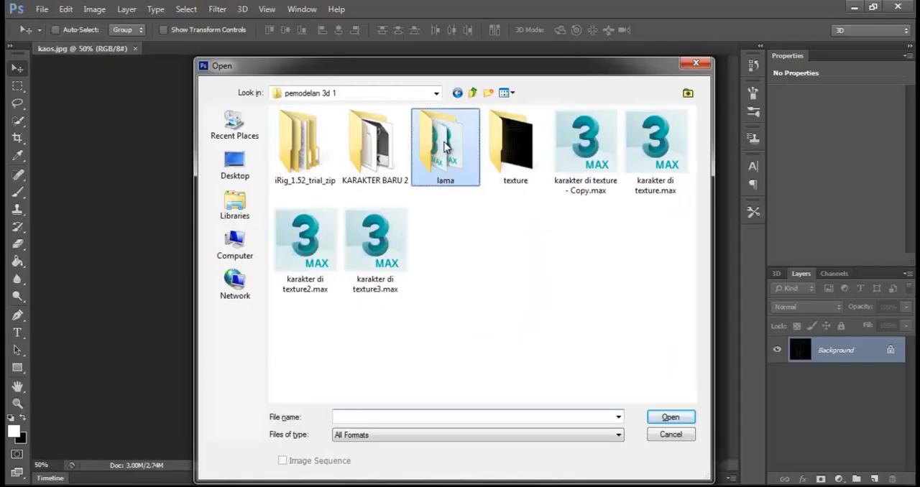
# - Open the blue fabric JPG from the lama folder in Photoshop and place it, scaled down, in the upper-left corner of kaos.jpg
pyautogui.doubleClick(444, 146)
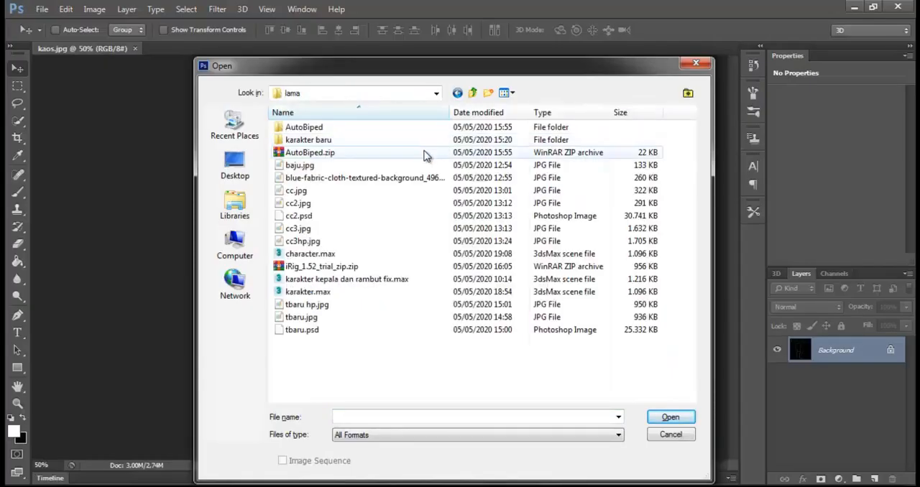
pyautogui.doubleClick(407, 177)
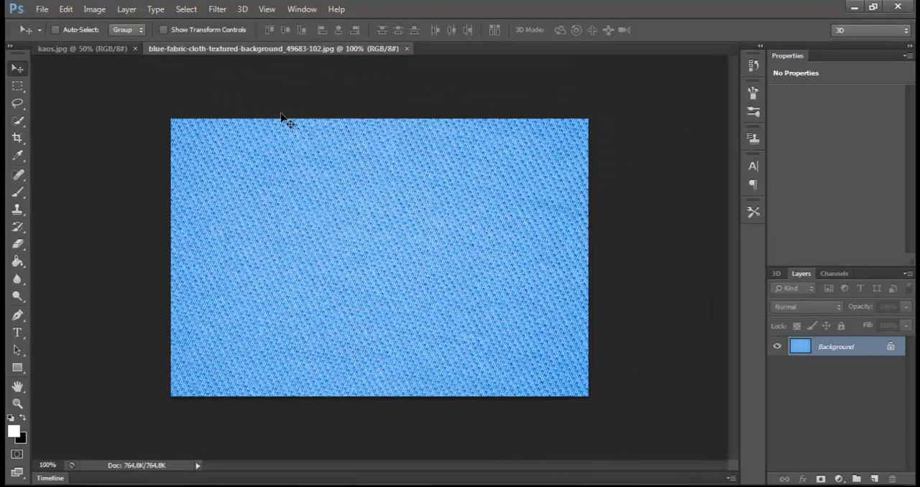
pyautogui.moveTo(299, 213); pyautogui.dragTo(294, 148)
pyautogui.hotkey('ctrl', 't')
pyautogui.keyDown('shift'); pyautogui.moveTo(419, 223); pyautogui.dragTo(333, 183); pyautogui.keyUp('shift')
pyautogui.press('Return')
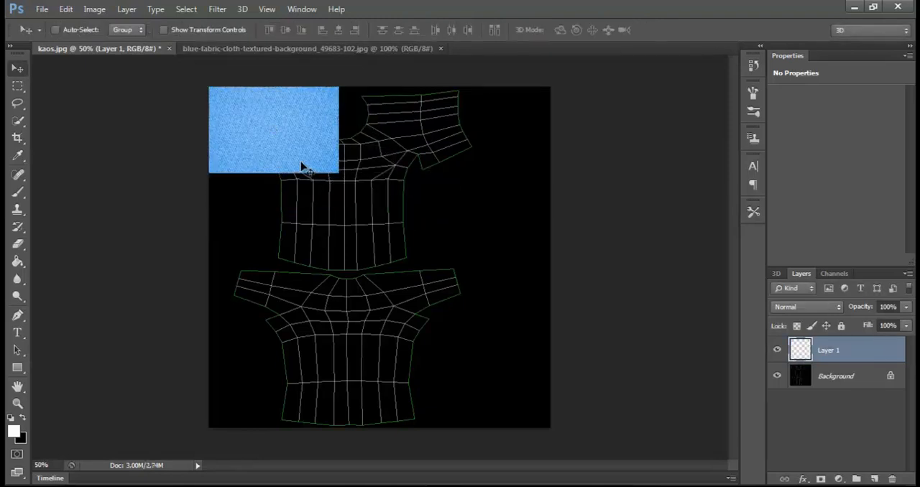
# - Duplicate the blue fabric patch across and down until the copies cover the whole kaos.jpg canvas
pyautogui.keyDown('alt'); pyautogui.moveTo(288, 137); pyautogui.dragTo(553, 142); pyautogui.keyUp('alt')
pyautogui.rightClick(421, 136)
pyautogui.click(438, 140)
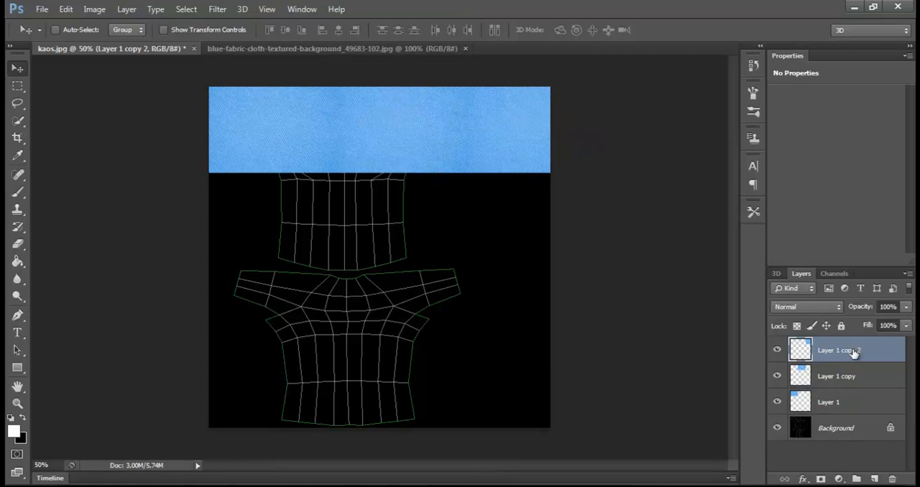
pyautogui.keyDown('shift'); pyautogui.click(836, 402); pyautogui.keyUp('shift')
pyautogui.keyDown('alt'); pyautogui.moveTo(520, 177); pyautogui.dragTo(456, 389); pyautogui.keyUp('alt')
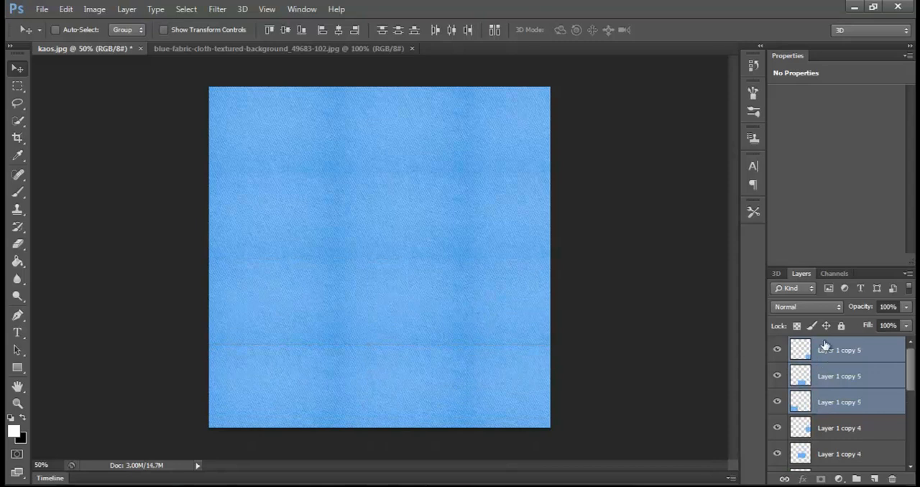
# - Select all the blue fabric layers above the background and merge them into one layer
pyautogui.click(825, 348)
pyautogui.scroll(-5, 828, 428)
pyautogui.keyDown('shift'); pyautogui.click(836, 452); pyautogui.keyUp('shift')
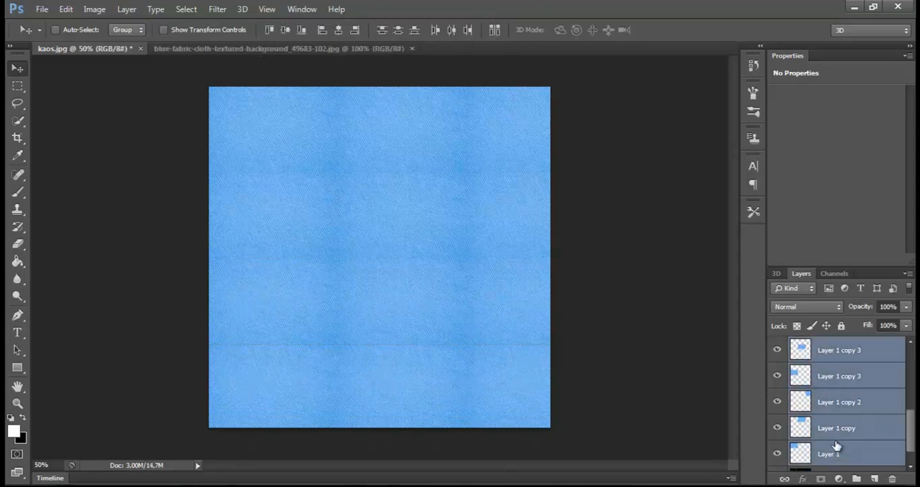
pyautogui.rightClick(834, 450)
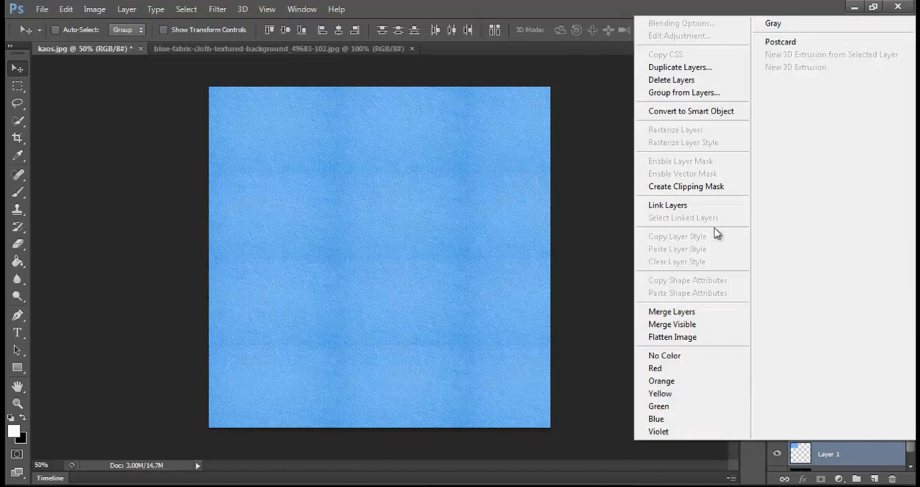
pyautogui.click(711, 315)
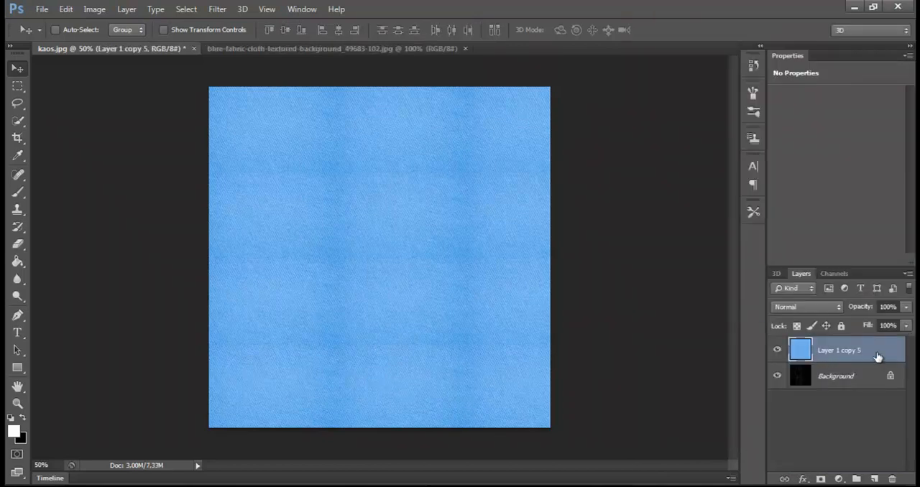
# - Lower the merged fabric layer's opacity to 41% so the UV template shows through
pyautogui.click(904, 308)
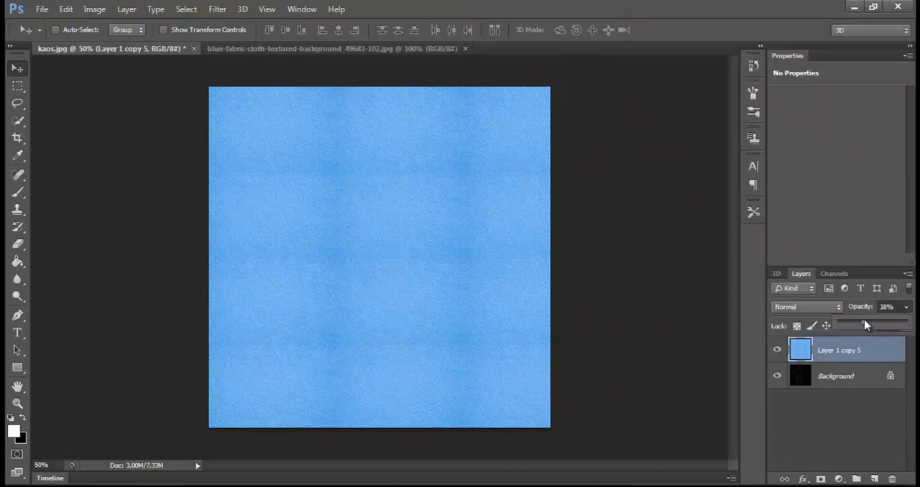
pyautogui.moveTo(865, 325); pyautogui.dragTo(868, 325)
pyautogui.click(630, 229)
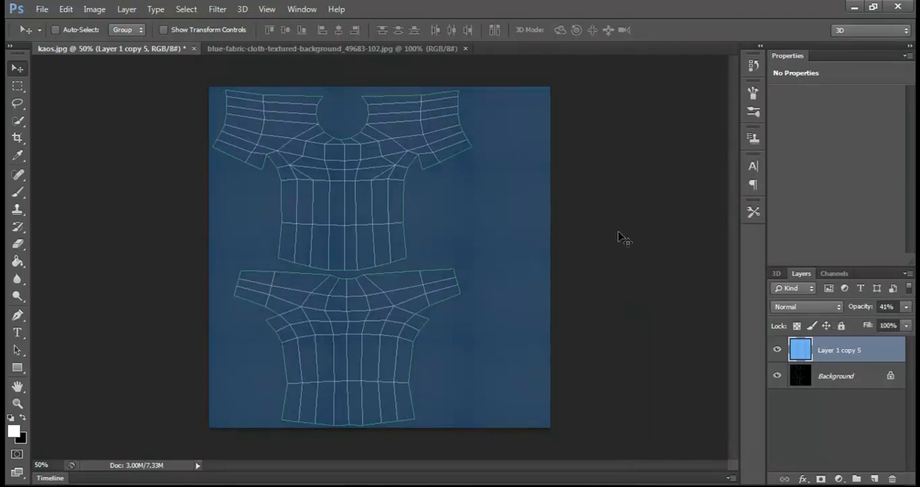
# - Save the layered T-shirt texture as kaos.psd in the texture folder, keeping its layers
pyautogui.hotkey('ctrl', 'shift', 's')
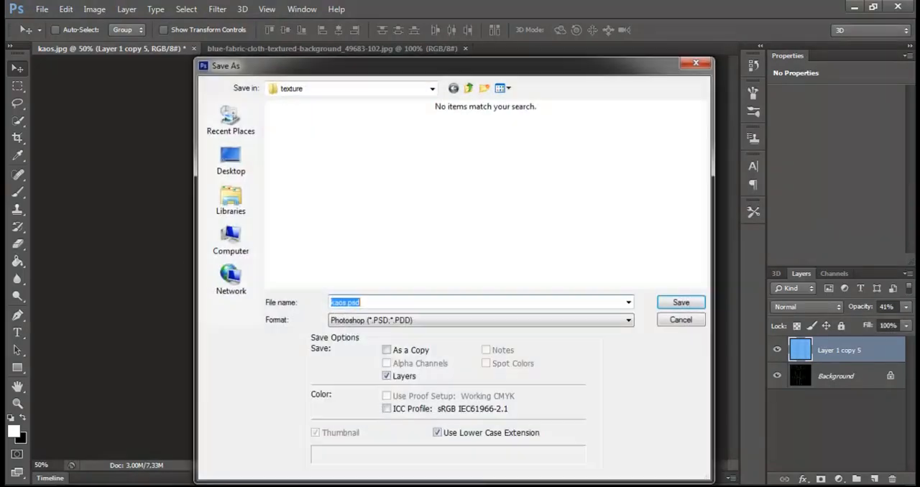
pyautogui.click(681, 303)
pyautogui.click(602, 148)
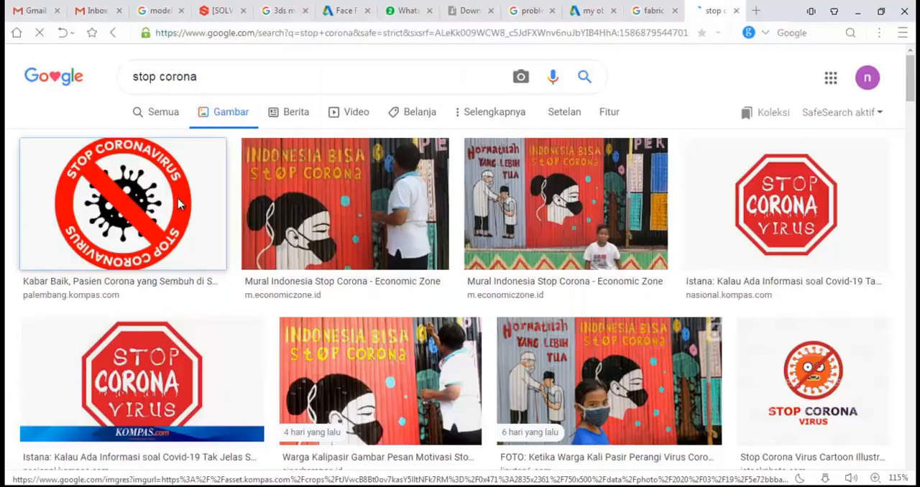
# - Copy the round Stop Coronavirus sign from the browser's image results and paste it into kaos.psd over the shirt template
pyautogui.click(196, 193)
pyautogui.scroll(-2, 708, 151)
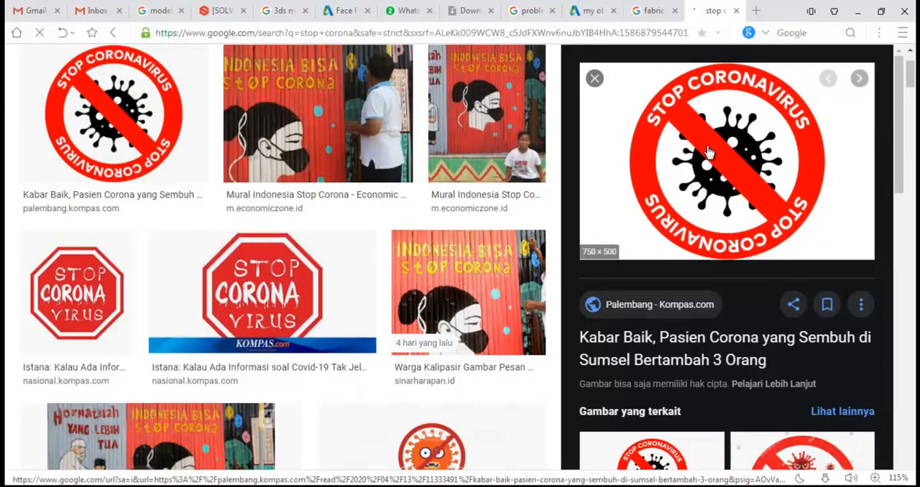
pyautogui.rightClick(711, 147)
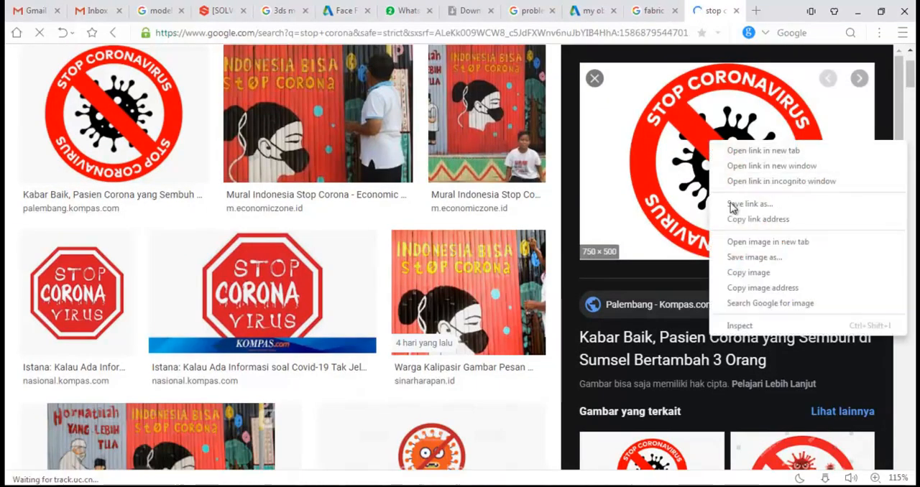
pyautogui.click(734, 271)
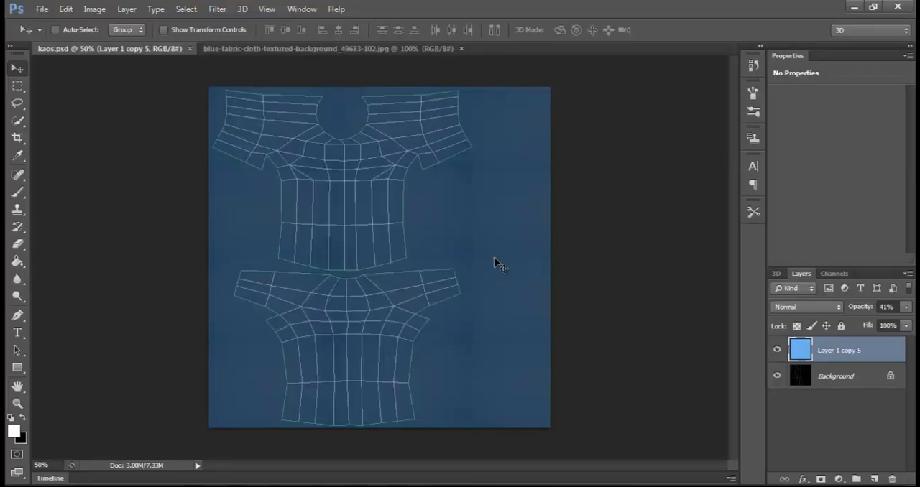
pyautogui.hotkey('ctrl', 'v')
pyautogui.moveTo(448, 237); pyautogui.dragTo(428, 208)
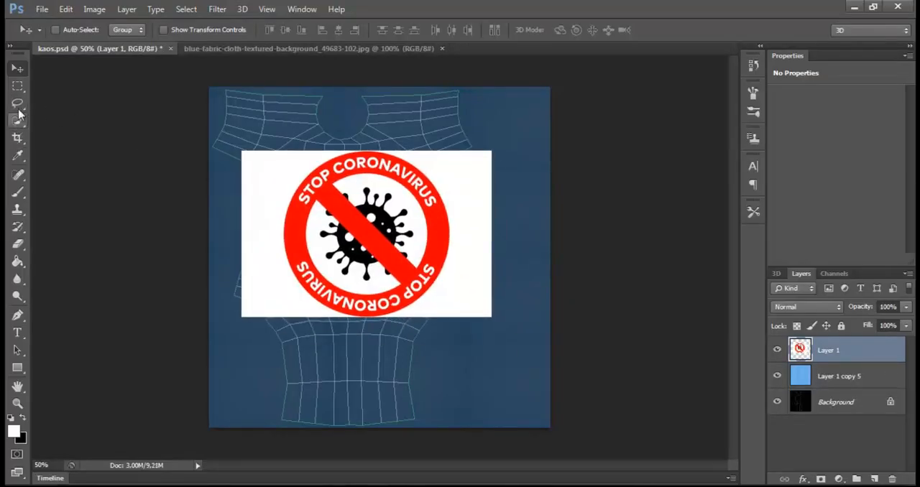
# - Delete the surplus white strips on both sides of the pasted Stop Coronavirus sign with rectangular selections
pyautogui.click(17, 85)
pyautogui.moveTo(530, 135); pyautogui.dragTo(452, 355)
pyautogui.press('Delete')
pyautogui.hotkey('ctrl', 'd')
pyautogui.moveTo(235, 142); pyautogui.dragTo(281, 364)
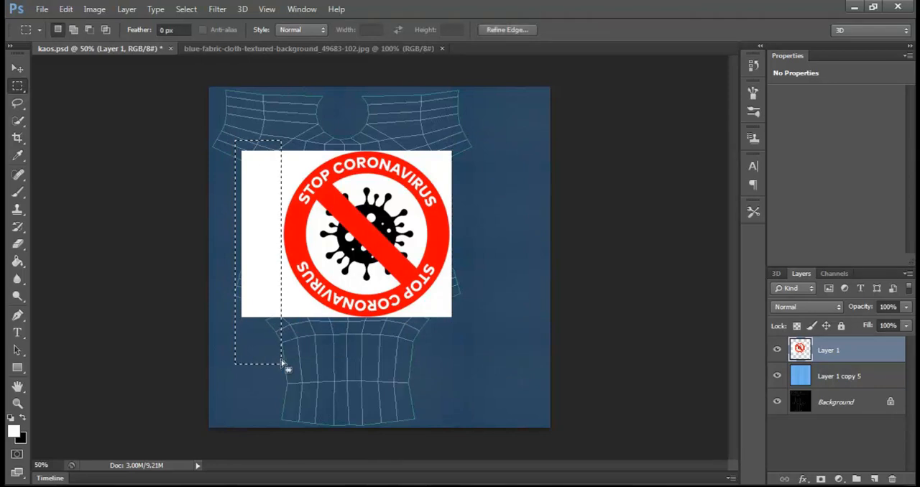
pyautogui.press('Delete')
pyautogui.hotkey('ctrl', 'd')
pyautogui.click(18, 69)
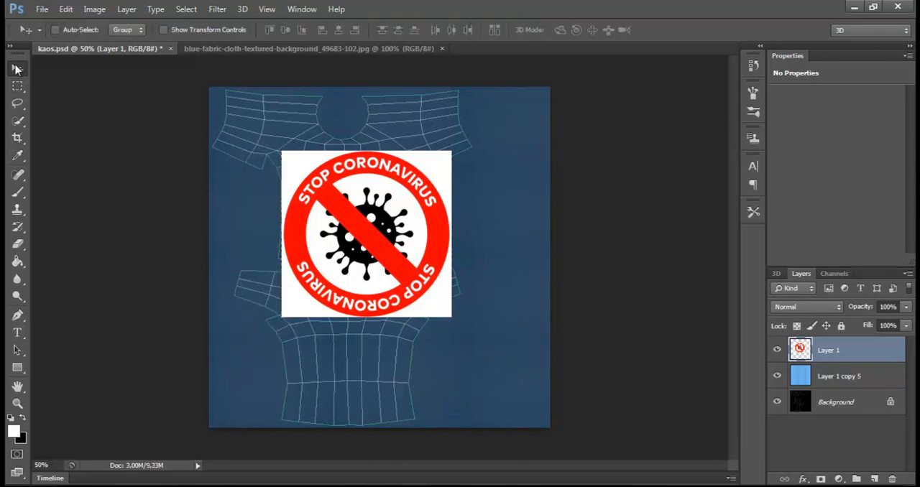
# - Scale the Stop Coronavirus sign to about 40%, place it on the chest of the upper shirt piece, and save kaos.psd
pyautogui.rightClick(375, 195)
pyautogui.click(388, 186)
pyautogui.hotkey('ctrl', 't')
pyautogui.keyDown('shift'); pyautogui.moveTo(452, 151); pyautogui.dragTo(397, 297); pyautogui.keyUp('shift')
pyautogui.moveTo(338, 277); pyautogui.dragTo(363, 185)
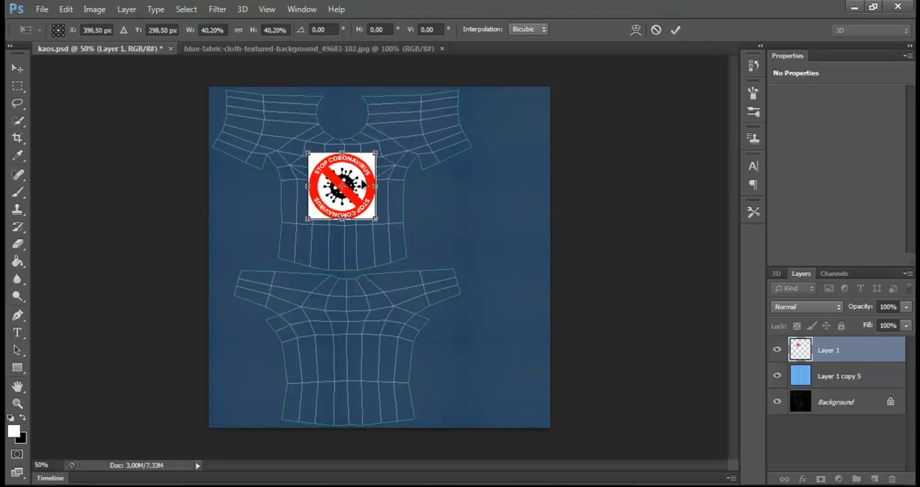
pyautogui.press('Return')
pyautogui.hotkey('ctrl', 's')
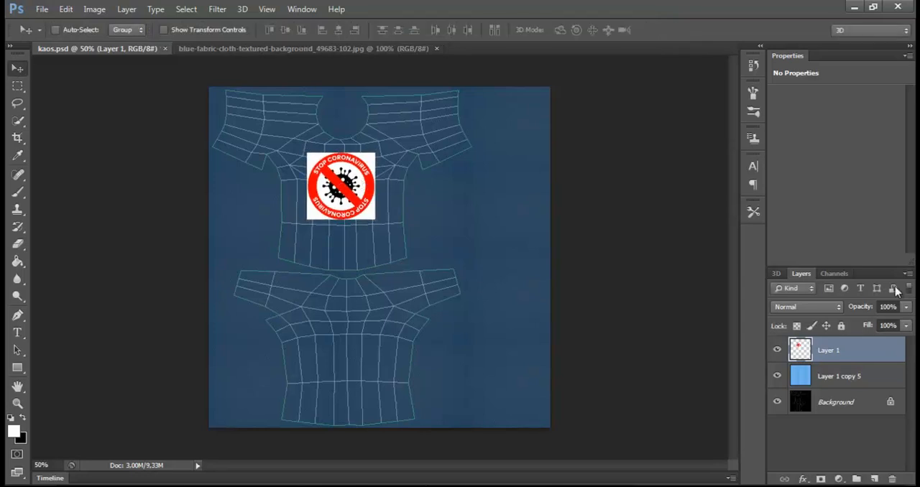
# - Raise the opacity of the blue fabric layer to 100%
pyautogui.click(851, 382)
pyautogui.click(905, 313)
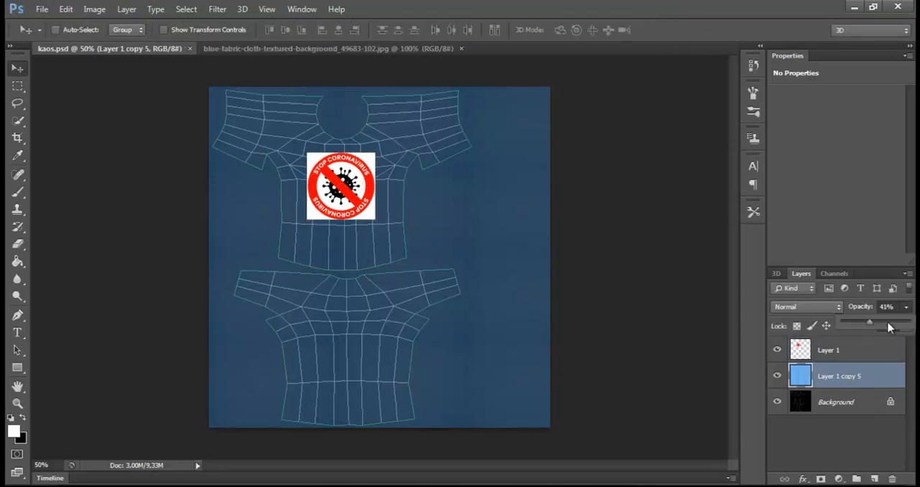
pyautogui.moveTo(891, 329); pyautogui.dragTo(913, 329)
# - Set the sign layer's blend mode to Multiply and inspect how it merges with the fabric weave
pyautogui.click(836, 352)
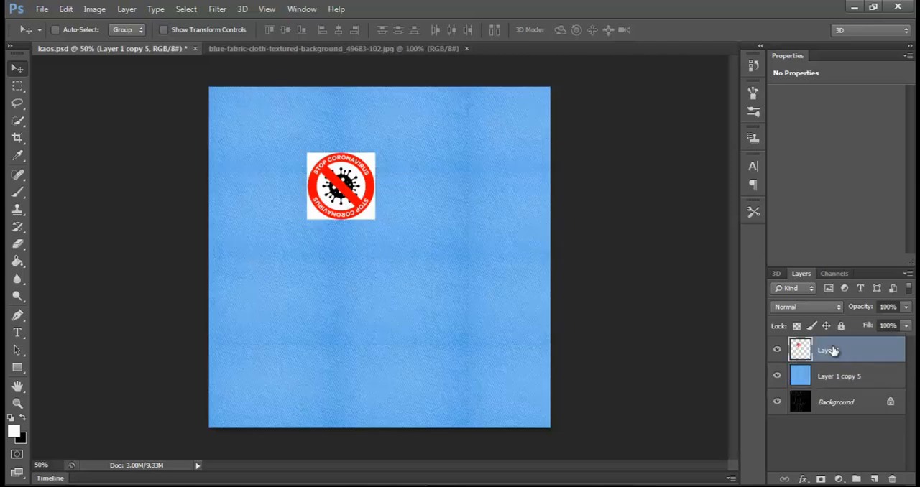
pyautogui.click(816, 307)
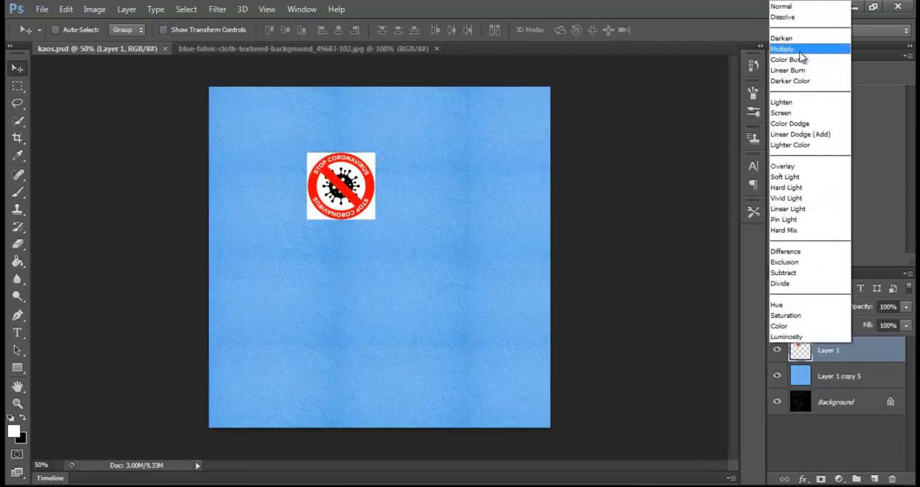
pyautogui.click(783, 49)
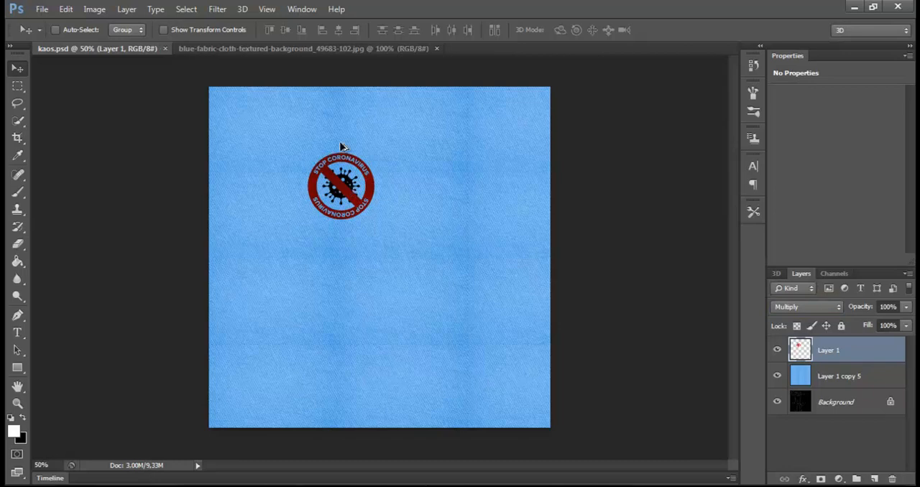
pyautogui.keyDown('alt'); pyautogui.scroll(3, 354, 196); pyautogui.keyUp('alt')
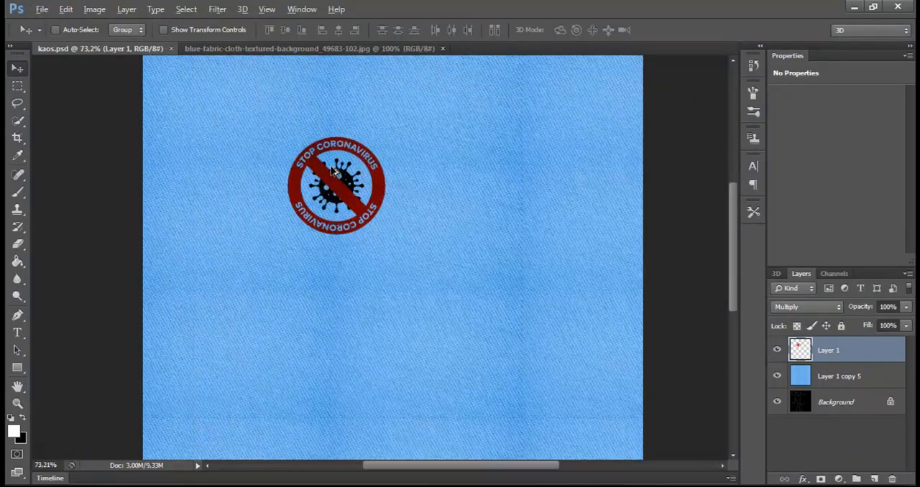
pyautogui.keyDown('alt'); pyautogui.scroll(7, 327, 180); pyautogui.keyUp('alt')
pyautogui.keyDown('alt'); pyautogui.scroll(1, 327, 186); pyautogui.keyUp('alt')
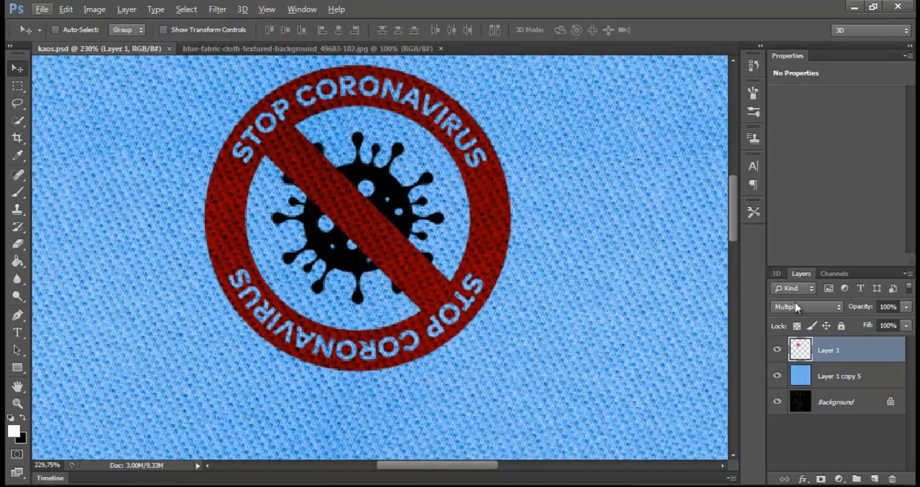
pyautogui.keyDown('alt'); pyautogui.scroll(-8, 381, 216); pyautogui.keyUp('alt')
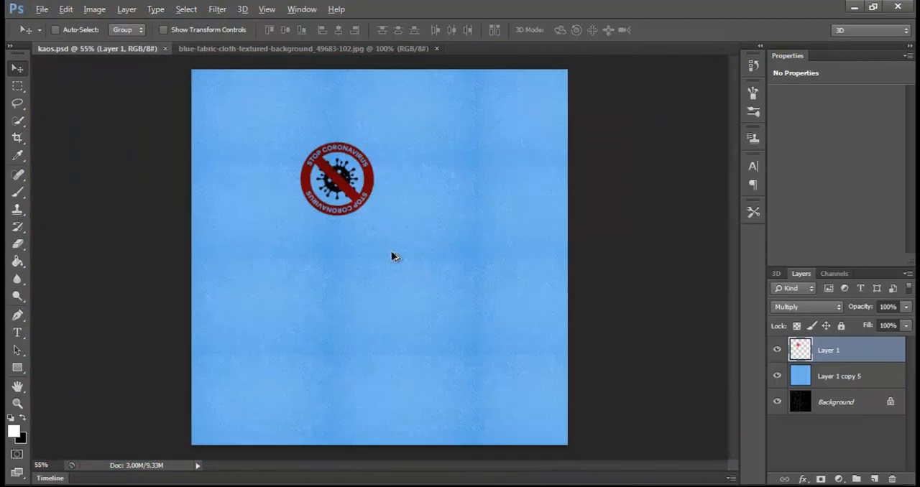
pyautogui.keyDown('alt'); pyautogui.scroll(1, 372, 207); pyautogui.keyUp('alt')
# - Save a JPEG copy of the coloured texture as kaos warna.jpg in the texture folder
pyautogui.hotkey('ctrl', 'shift', 's')
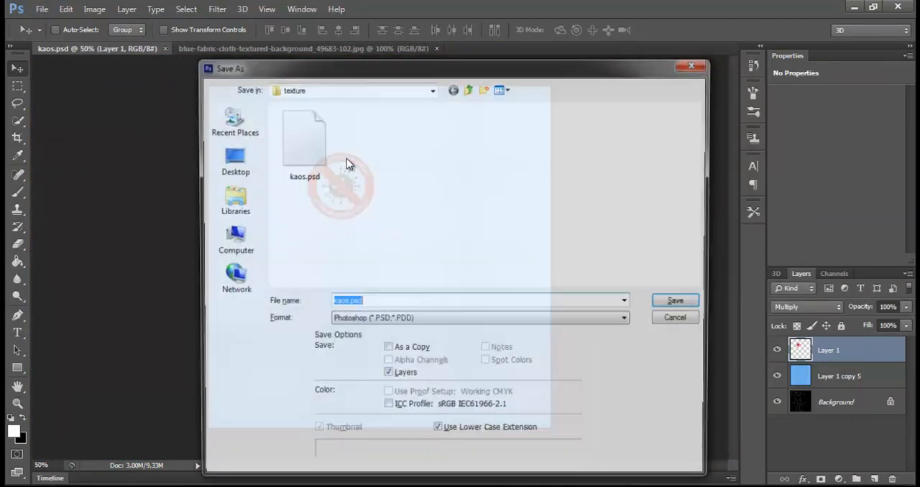
pyautogui.click(358, 321)
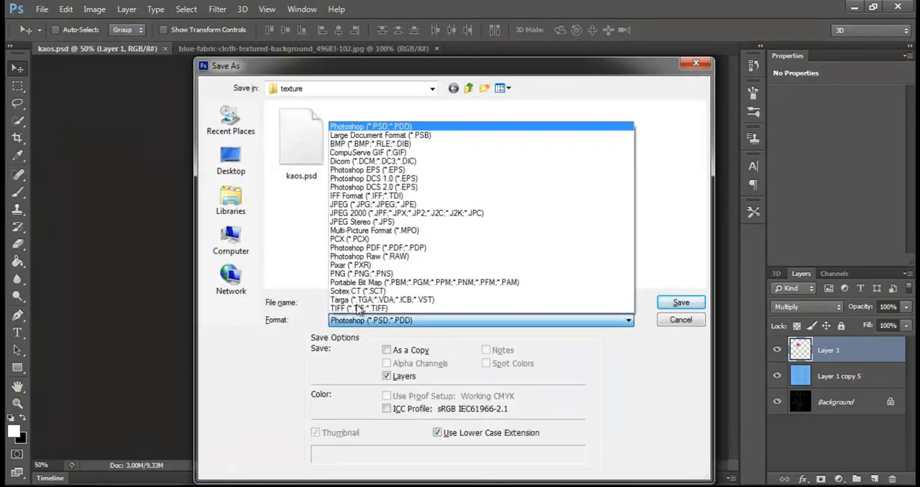
pyautogui.click(371, 206)
pyautogui.doubleClick(341, 302)
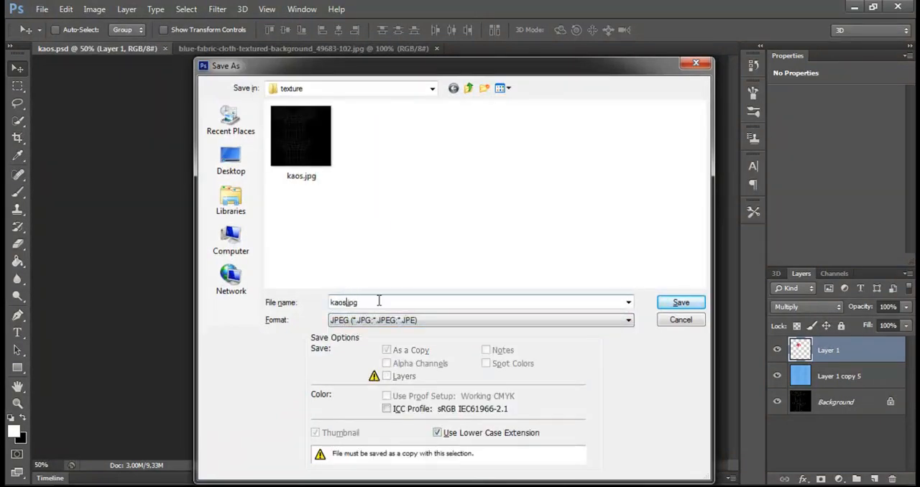
pyautogui.write('kaos wama')
pyautogui.press('Return')
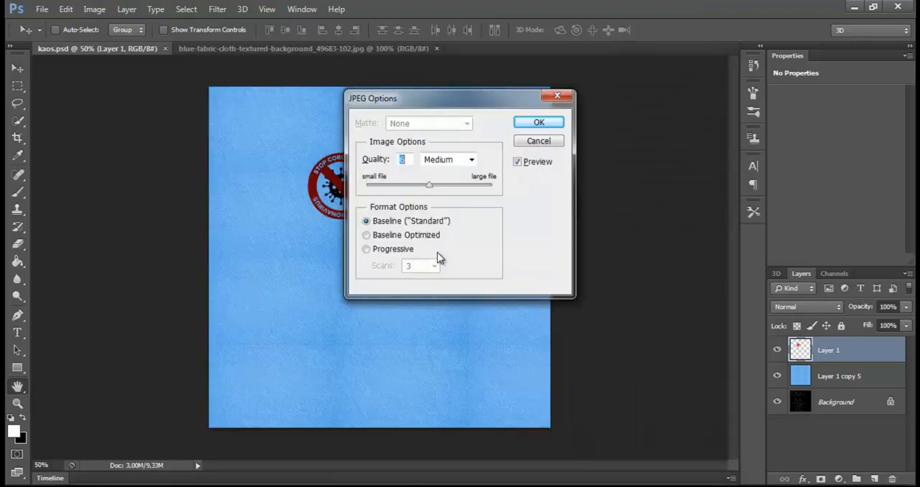
pyautogui.press('Return')
# - Open kaos warna.jpg and convert it to Grayscale mode, discarding the colour information
pyautogui.hotkey('ctrl', 'o')
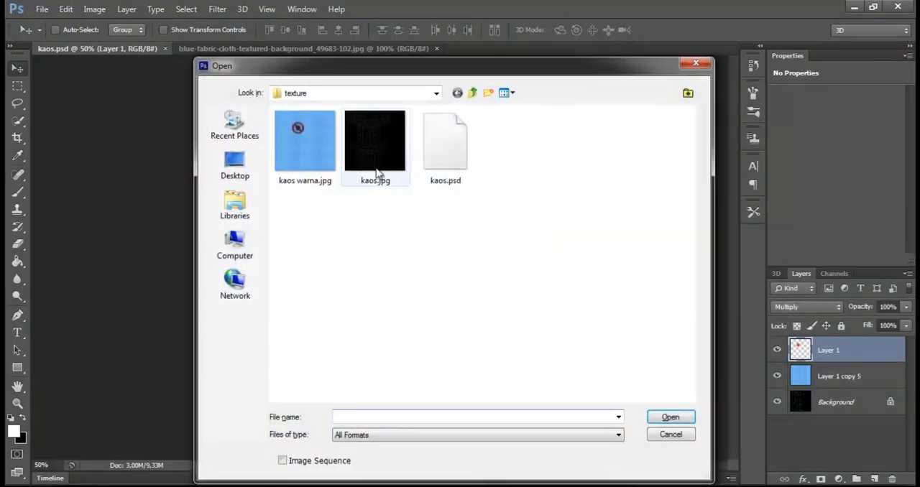
pyautogui.doubleClick(300, 141)
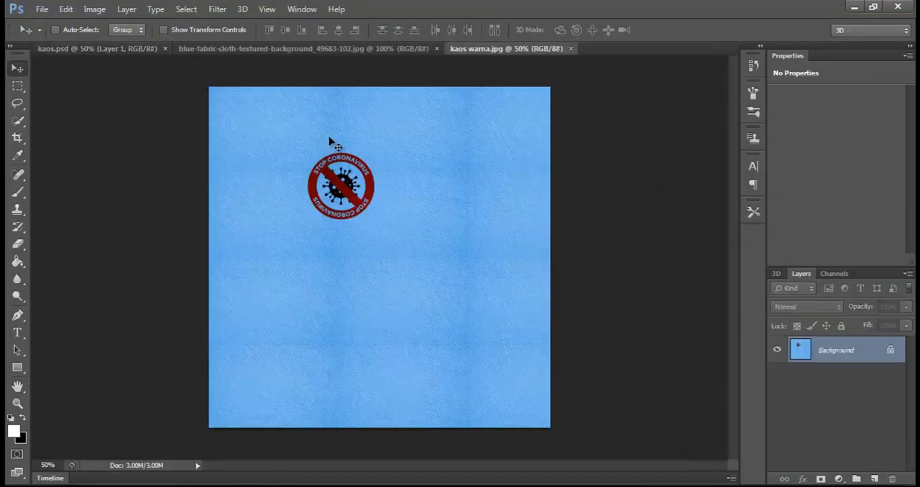
pyautogui.click(94, 8)
pyautogui.moveTo(117, 27)
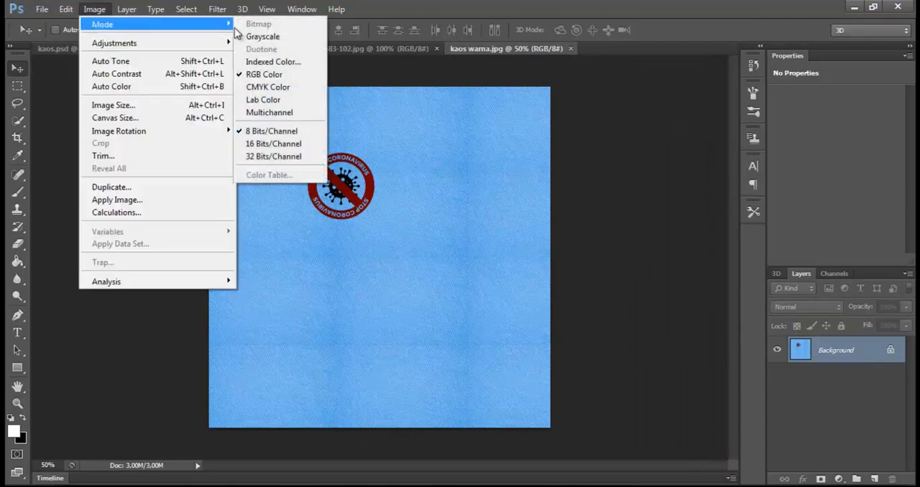
pyautogui.click(298, 37)
pyautogui.click(385, 212)
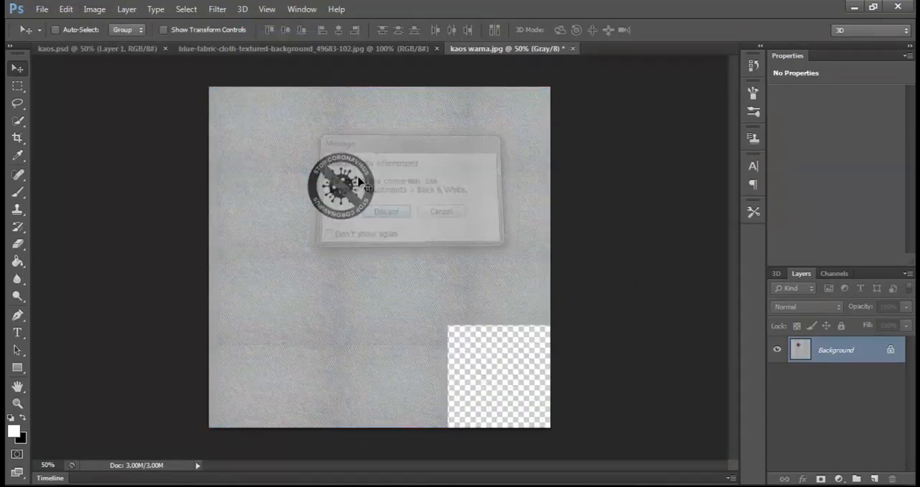
# - Adjust the grayscale texture to brightness 79 and contrast 7
pyautogui.click(94, 8)
pyautogui.moveTo(132, 42)
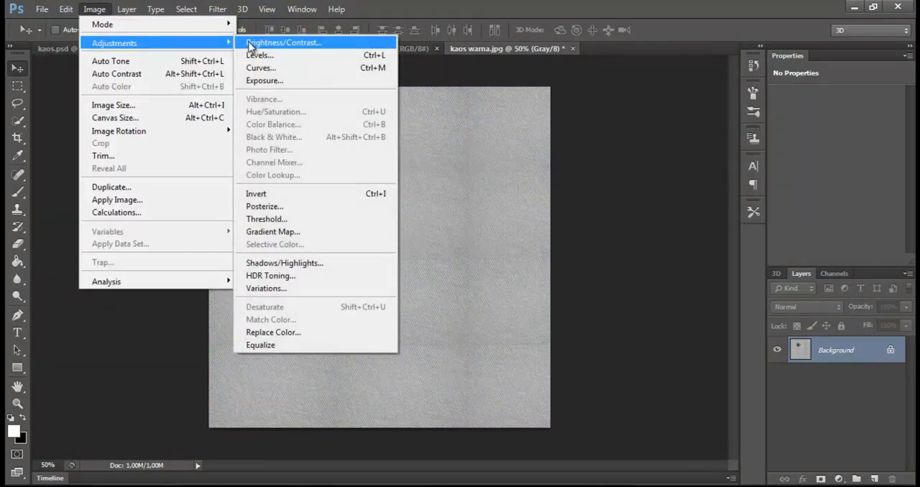
pyautogui.click(277, 43)
pyautogui.moveTo(435, 170); pyautogui.dragTo(464, 168)
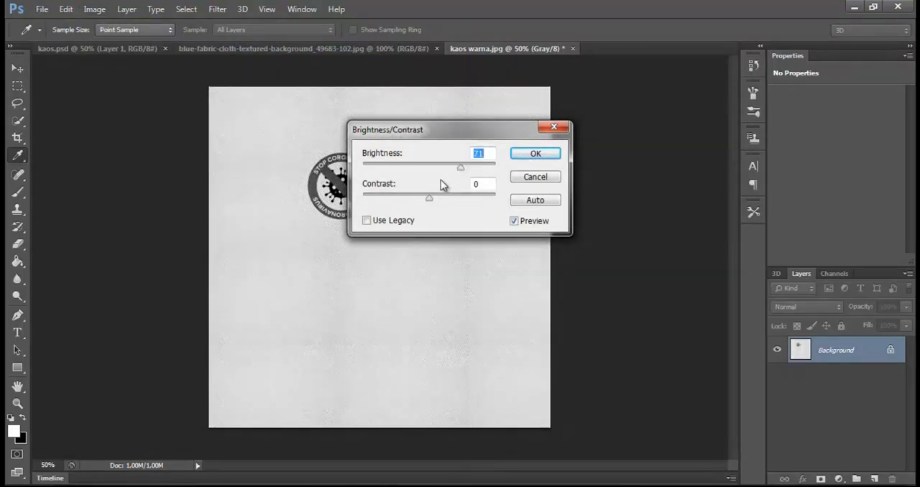
pyautogui.moveTo(432, 197)
pyautogui.mouseDown()
pyautogui.moveTo(452, 198)
pyautogui.moveTo(417, 201)
pyautogui.moveTo(431, 199)
pyautogui.mouseUp()
pyautogui.moveTo(461, 167)
pyautogui.mouseDown()
pyautogui.moveTo(493, 173)
pyautogui.moveTo(464, 168)
pyautogui.mouseUp()
pyautogui.click(425, 198)
pyautogui.click(535, 154)
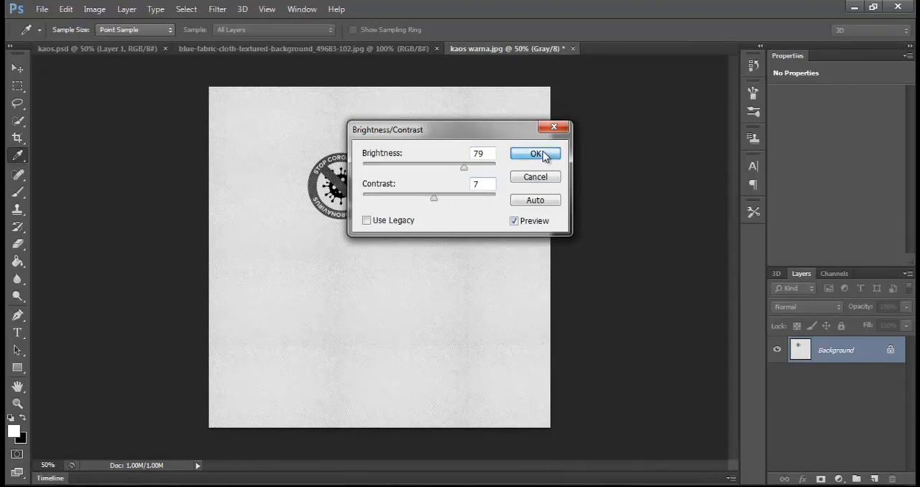
# - Save the grayscale texture as kaos hitam.jpg in the texture folder and check the saved image
pyautogui.press('v')
pyautogui.keyDown('alt'); pyautogui.scroll(5, 405, 176); pyautogui.keyUp('alt')
pyautogui.hotkey('ctrl', 'shift', 's')
pyautogui.click(304, 162)
pyautogui.click(350, 302)
pyautogui.click(350, 302)
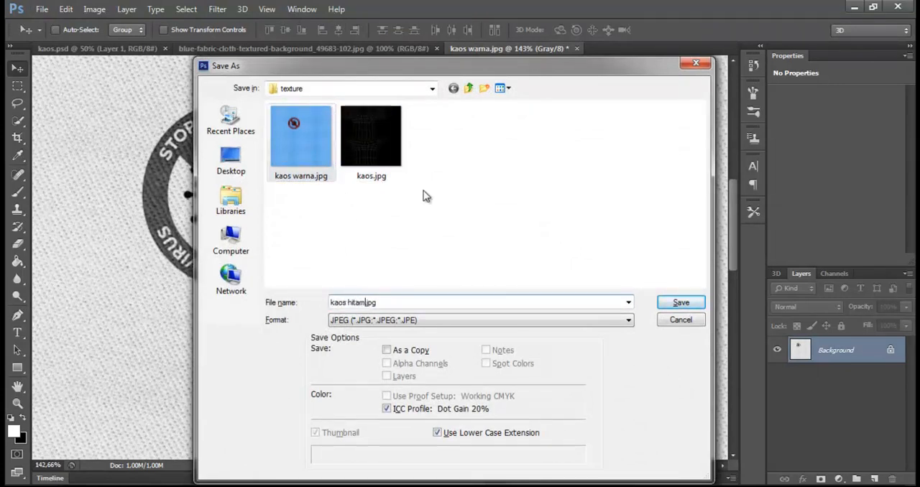
pyautogui.press('Return')
pyautogui.press('Return')
pyautogui.keyDown('alt'); pyautogui.scroll(-2, 410, 208); pyautogui.keyUp('alt')
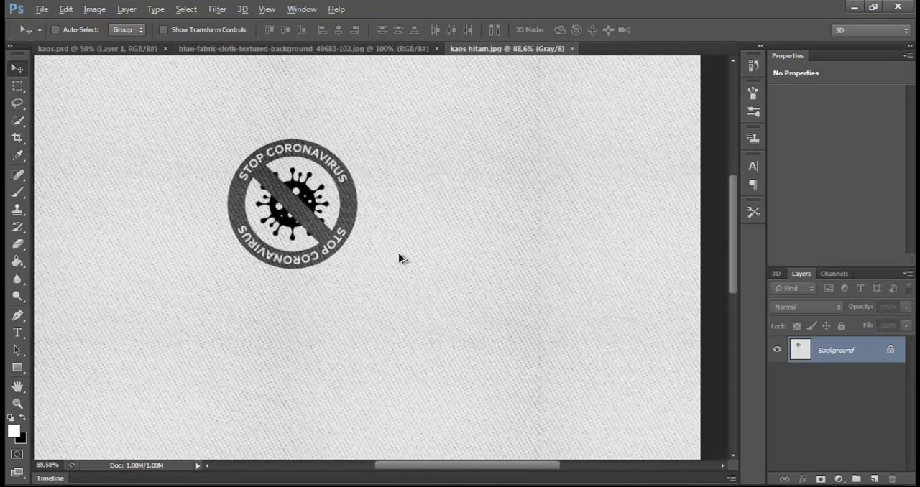
pyautogui.keyDown('alt'); pyautogui.scroll(-2, 402, 250); pyautogui.keyUp('alt')
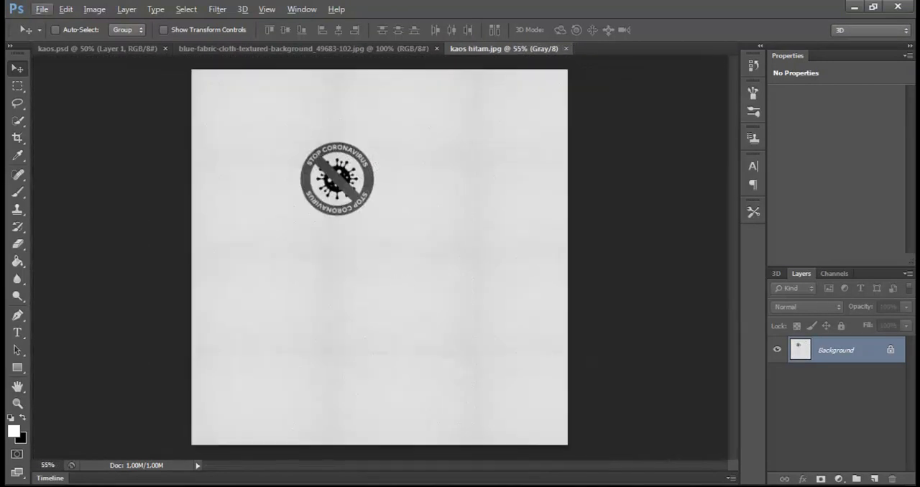
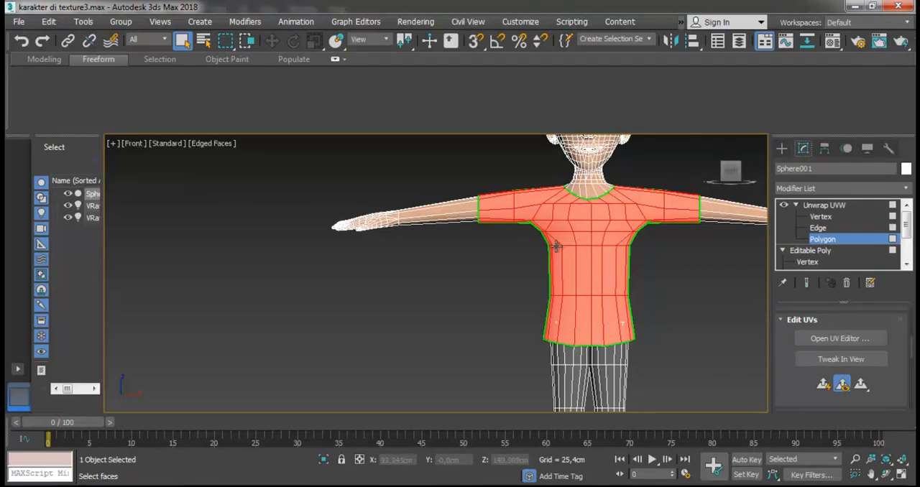
# - Open the Compact Material Editor and change the unused sample material 17 - Default to a VRayMtl
pyautogui.click(417, 21)
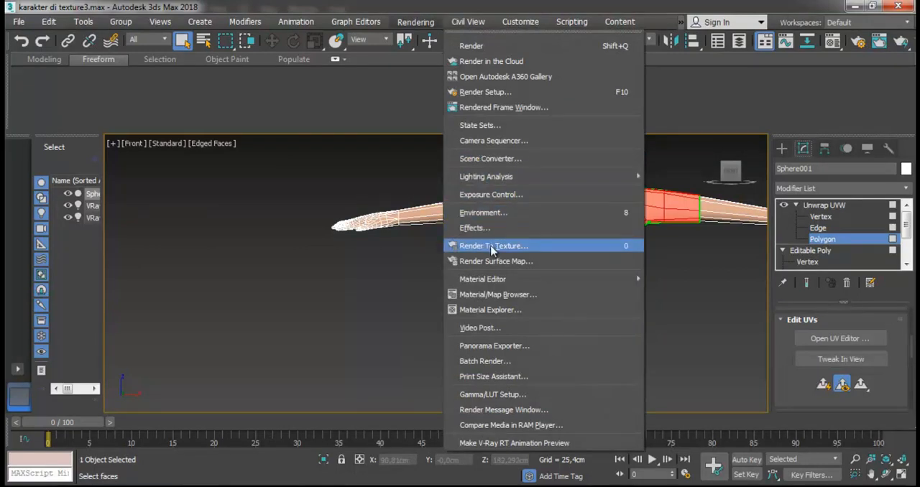
pyautogui.moveTo(499, 280)
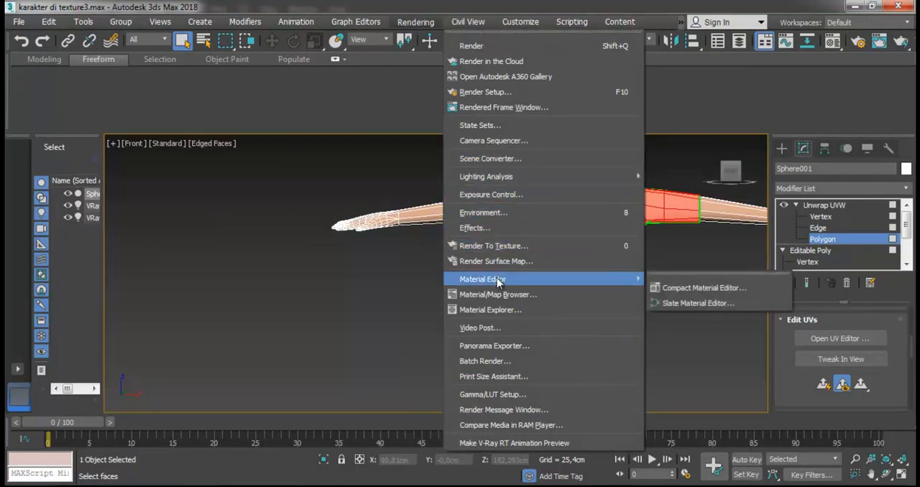
pyautogui.click(682, 292)
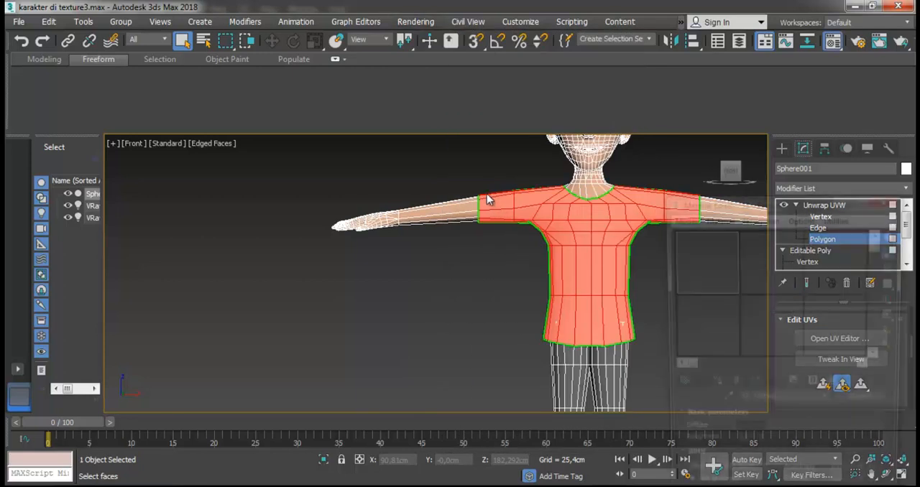
pyautogui.moveTo(764, 203); pyautogui.dragTo(465, 201)
pyautogui.scroll(-5, 573, 310)
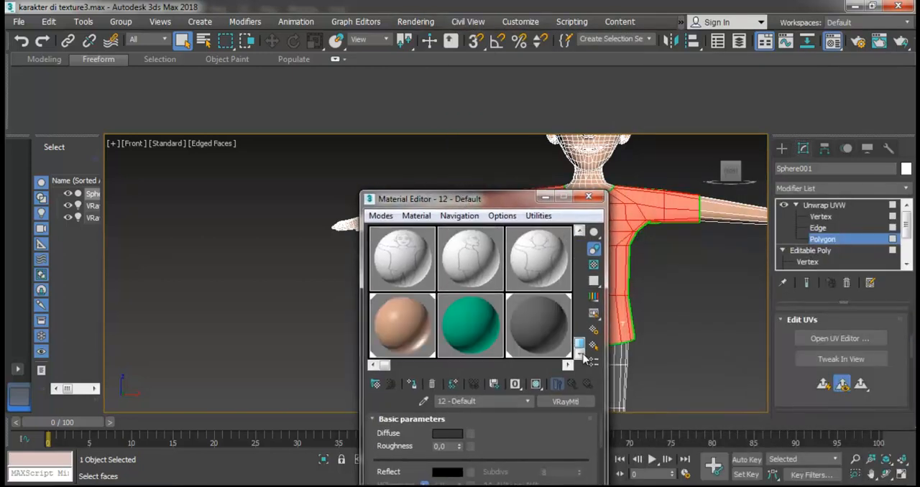
pyautogui.moveTo(387, 368); pyautogui.dragTo(557, 366)
pyautogui.click(490, 271)
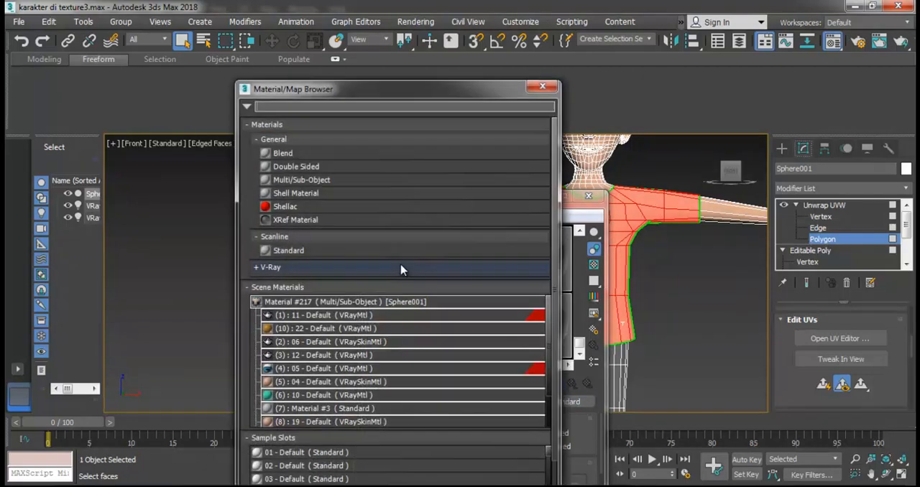
pyautogui.click(257, 268)
pyautogui.scroll(-3, 287, 324)
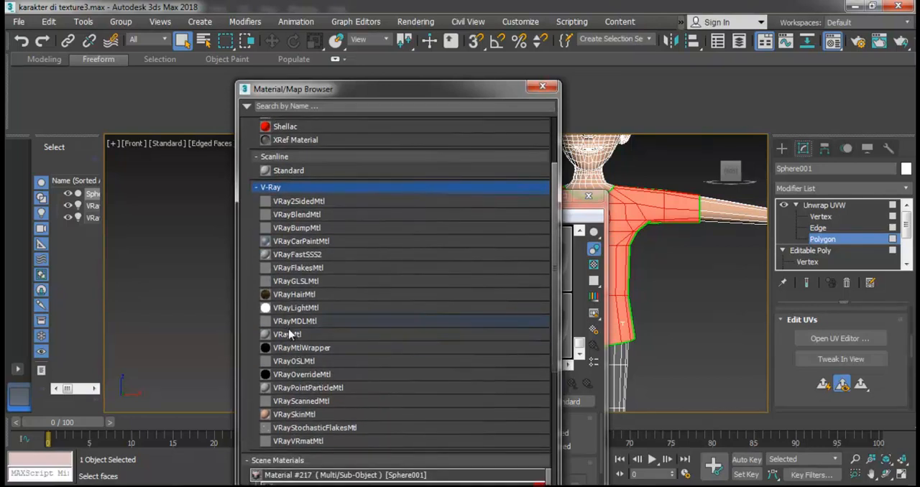
pyautogui.doubleClick(288, 334)
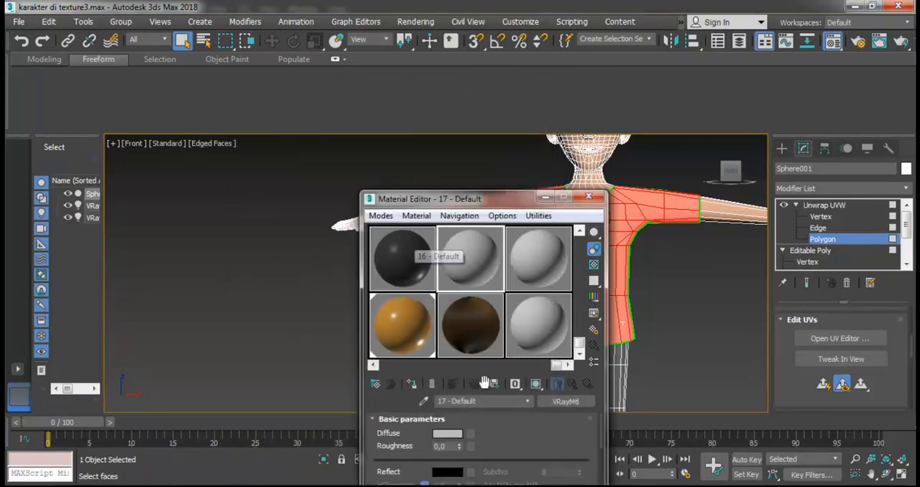
# - Add a Bitmap map to the Diffuse channel of the 17 - Default material
pyautogui.click(470, 440)
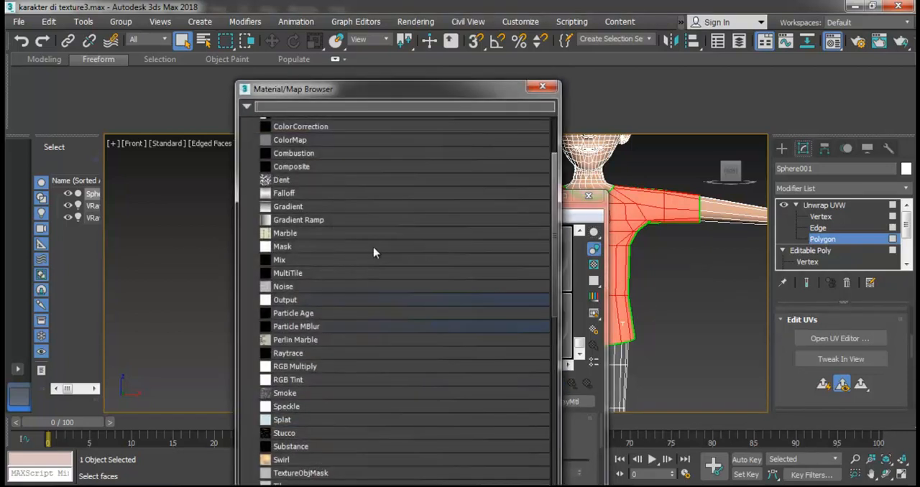
pyautogui.scroll(2, 303, 185)
pyautogui.doubleClick(285, 154)
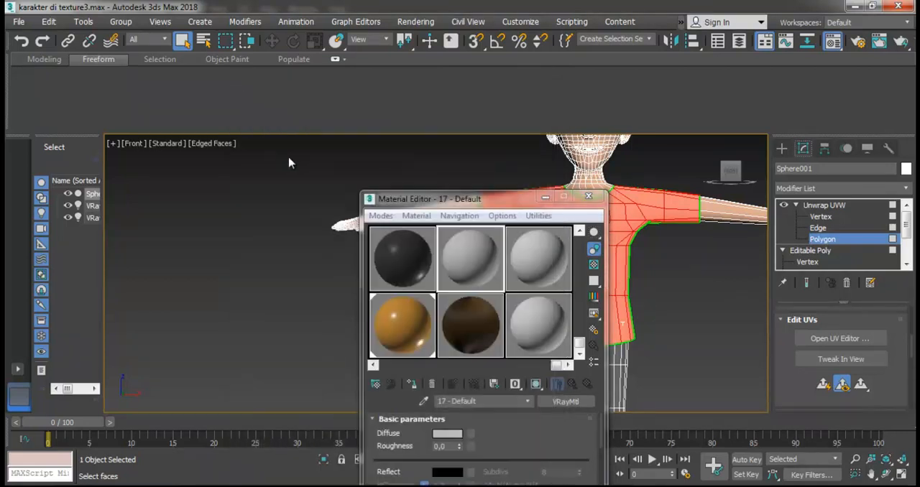
# - Load kaos warna.jpg from G:\semester baru 2020\pemodelan 3d 1\texture as the diffuse image and return to the parent material
pyautogui.click(52, 220)
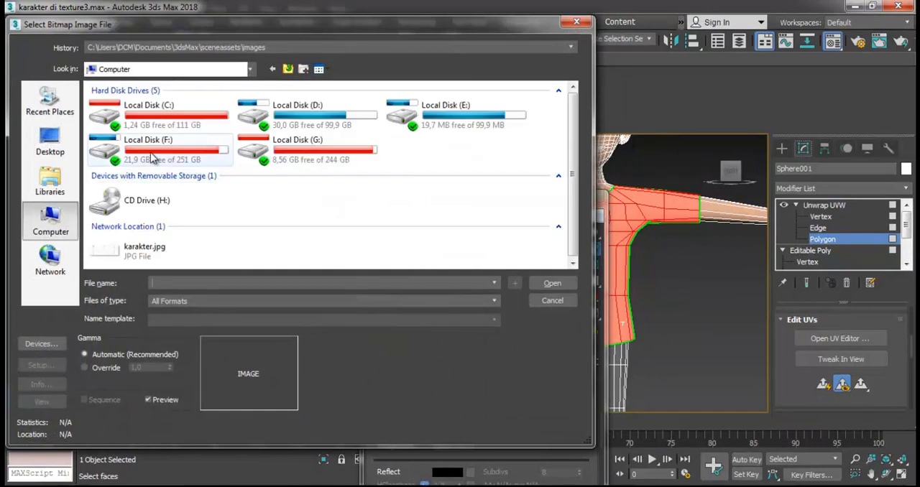
pyautogui.doubleClick(309, 162)
pyautogui.press('a')
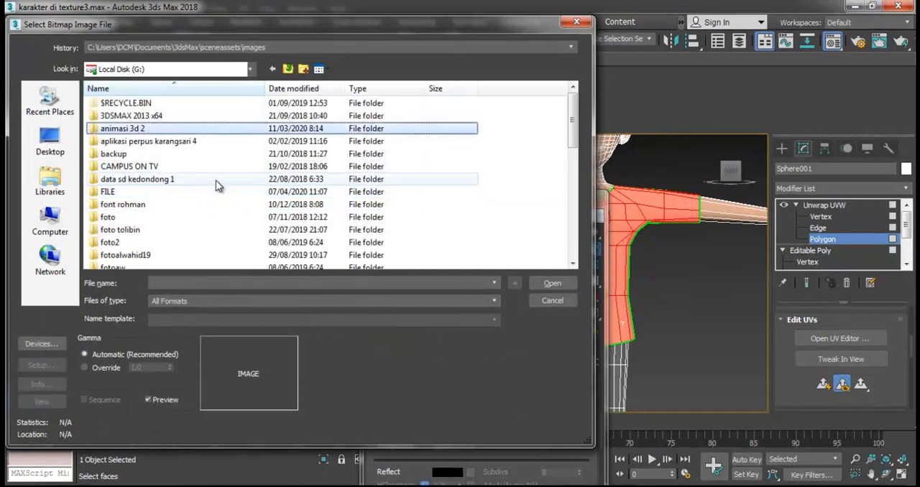
pyautogui.press('a')
pyautogui.press('s')
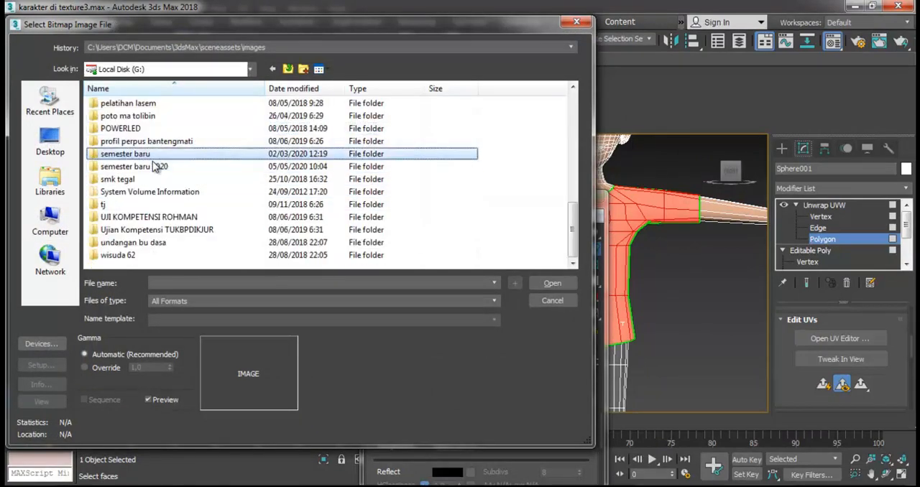
pyautogui.click(154, 176)
pyautogui.doubleClick(155, 169)
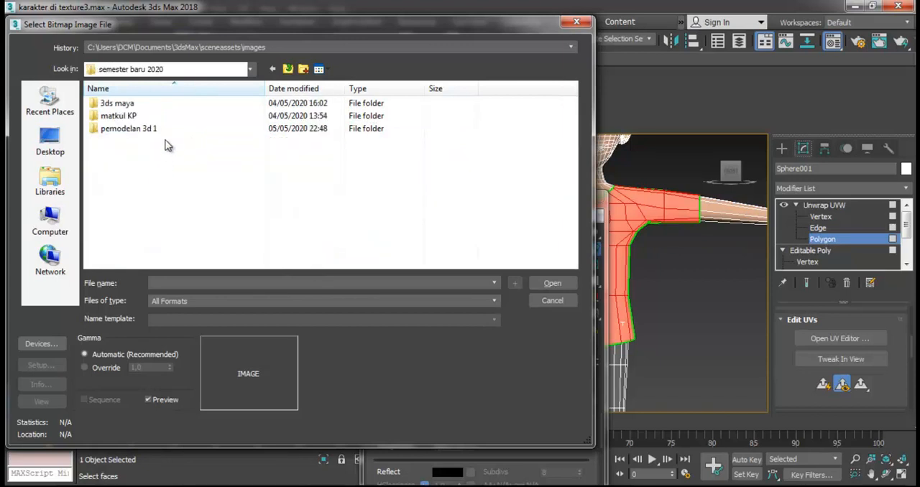
pyautogui.doubleClick(156, 132)
pyautogui.click(329, 129)
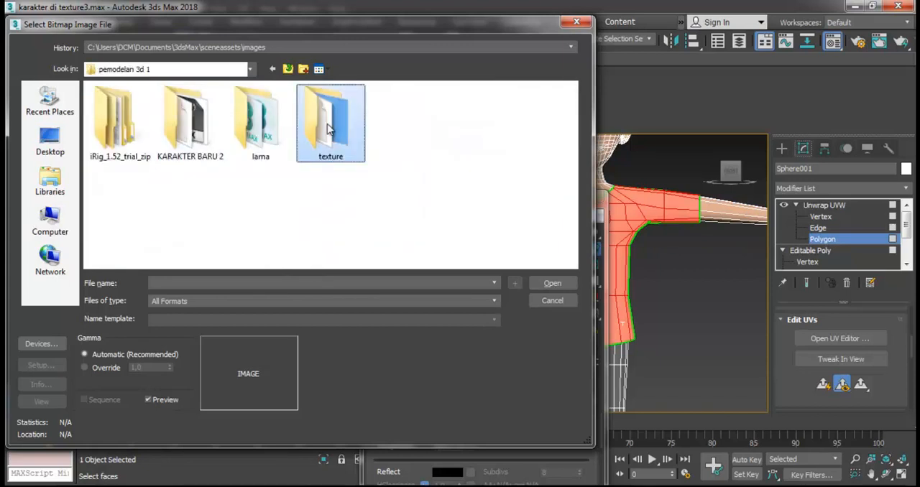
pyautogui.doubleClick(328, 128)
pyautogui.click(186, 112)
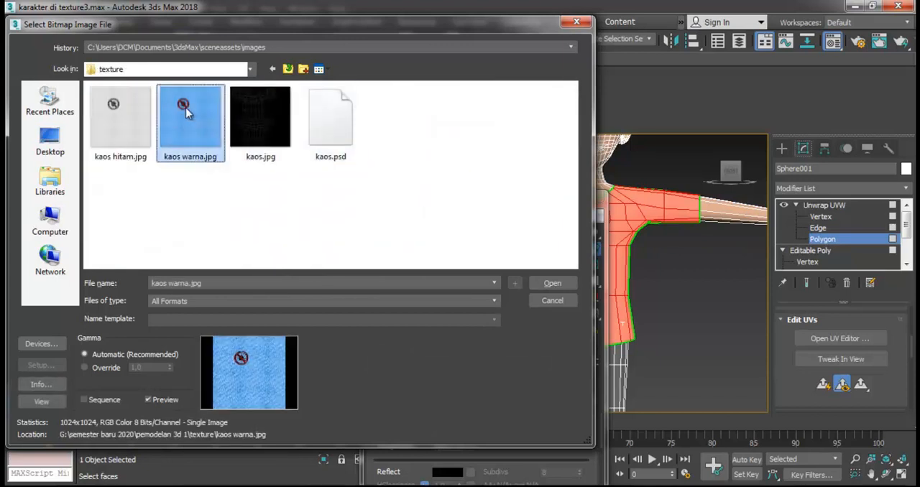
pyautogui.doubleClick(186, 112)
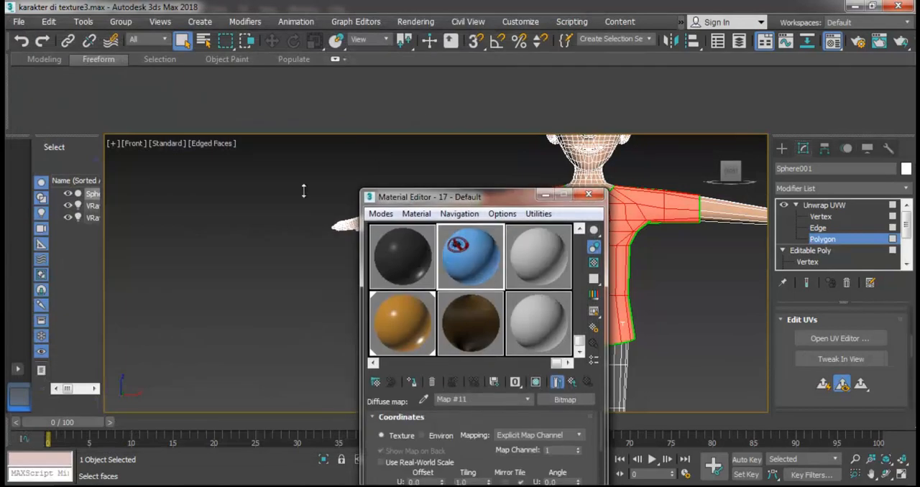
pyautogui.moveTo(411, 198); pyautogui.dragTo(257, 154)
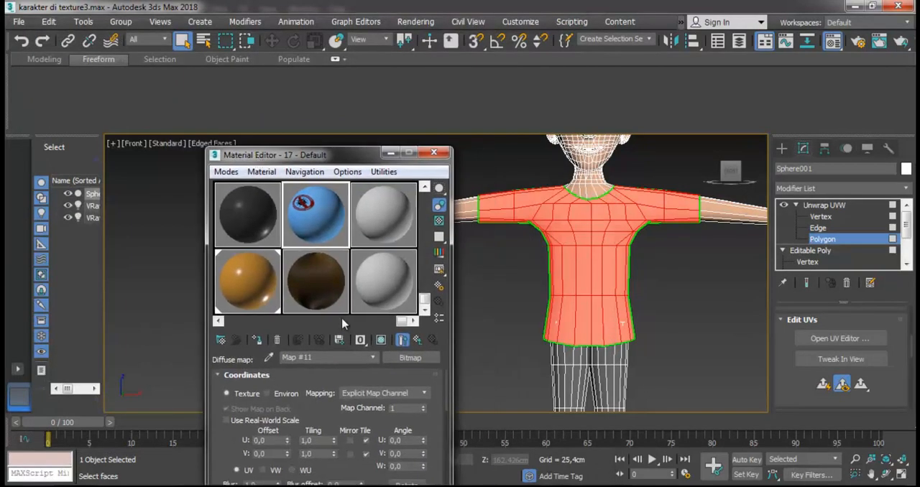
pyautogui.click(417, 340)
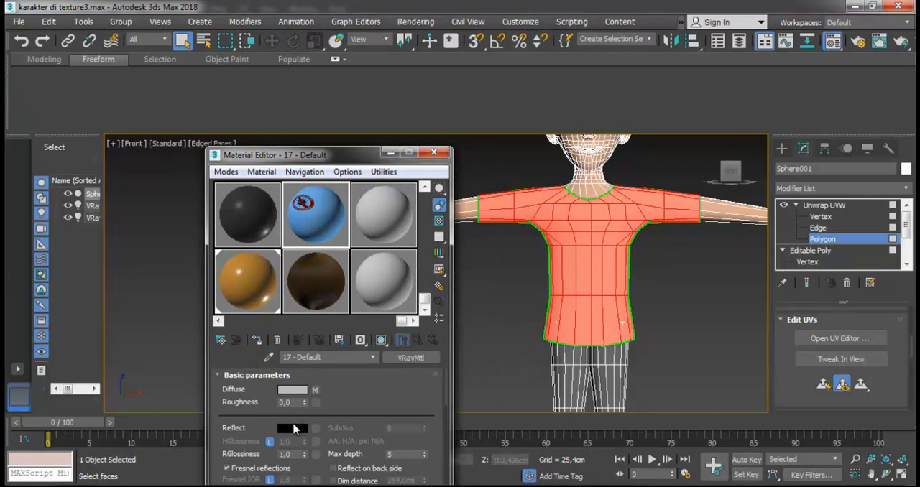
# - Assign a Bitmap to the material's Bump map and return to the parent material
pyautogui.scroll(-10, 339, 394)
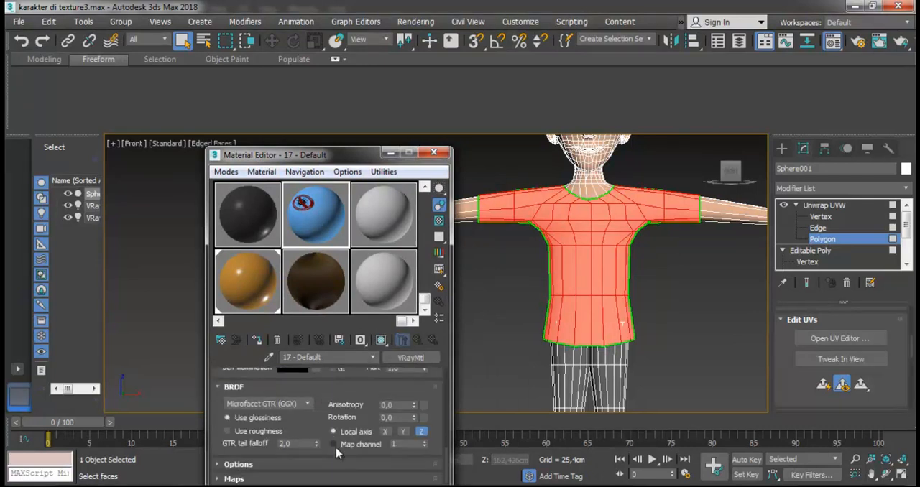
pyautogui.click(235, 479)
pyautogui.scroll(-3, 287, 443)
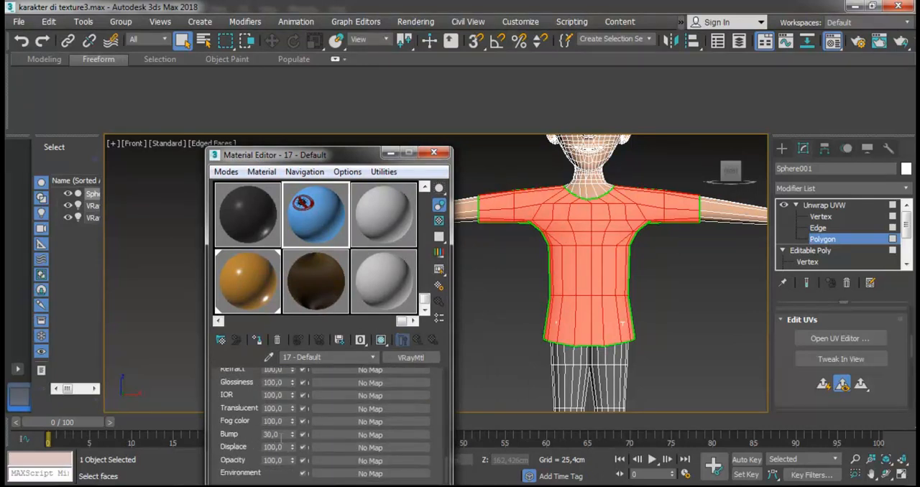
pyautogui.click(371, 435)
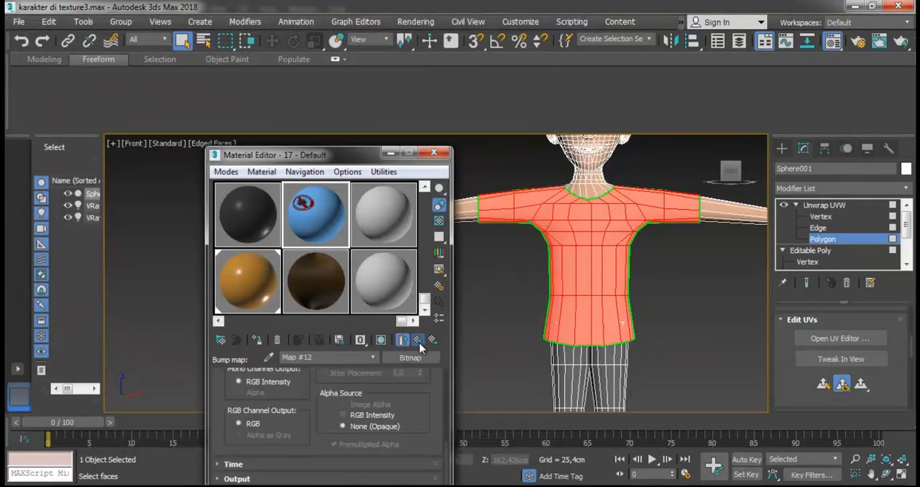
pyautogui.click(418, 340)
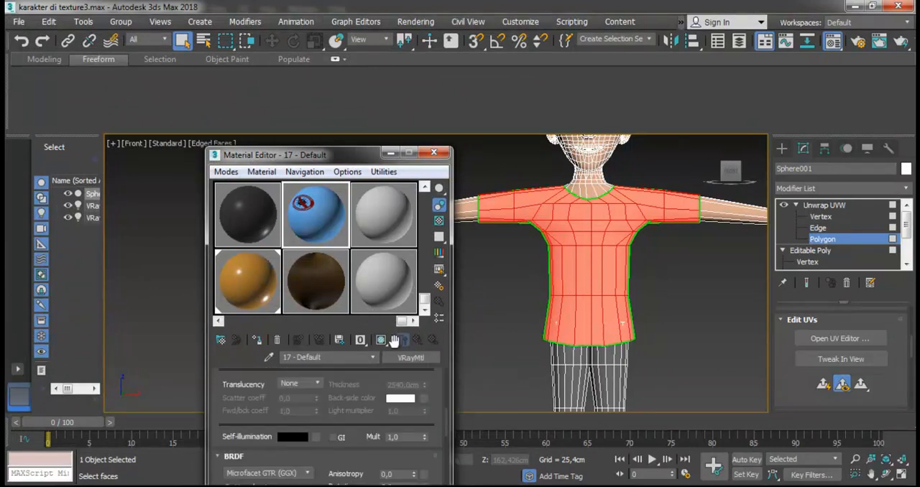
# - Apply the textured material to the character with its map shown in the viewport, and leave the Unwrap UVW polygon level
pyautogui.click(381, 340)
pyautogui.moveTo(569, 256); pyautogui.dragTo(569, 252)
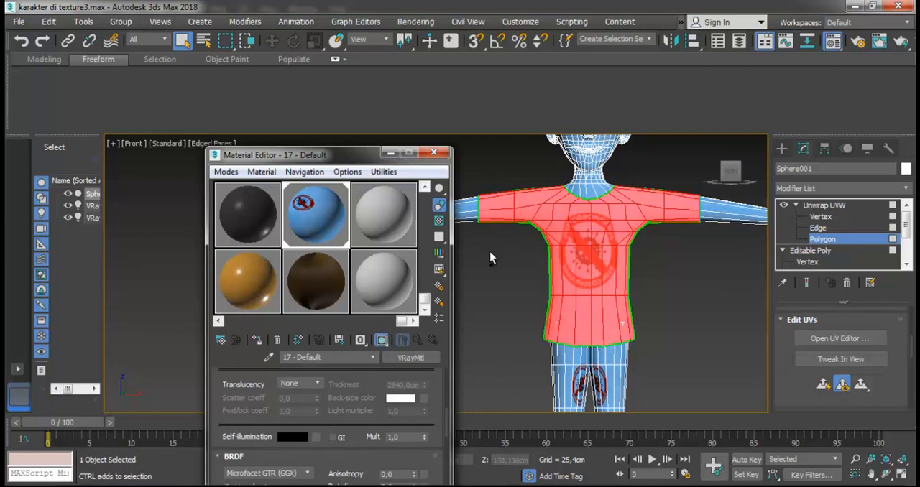
pyautogui.click(433, 153)
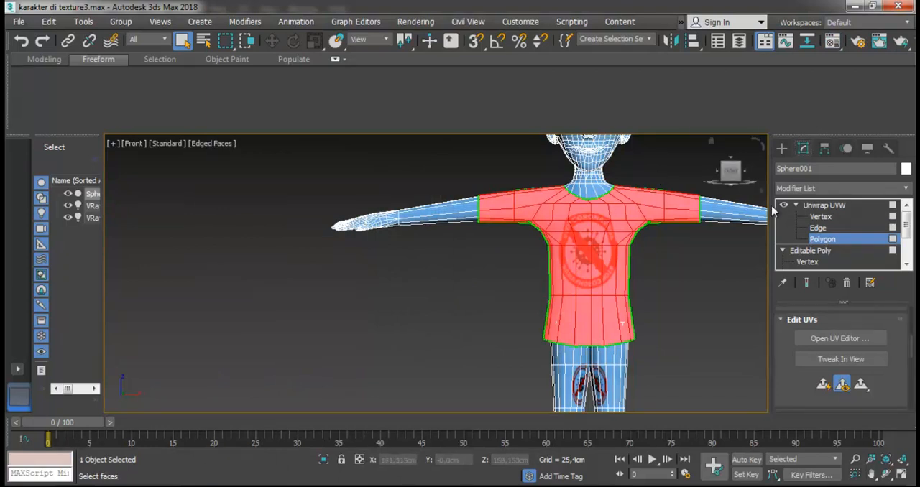
pyautogui.click(816, 206)
pyautogui.click(656, 180)
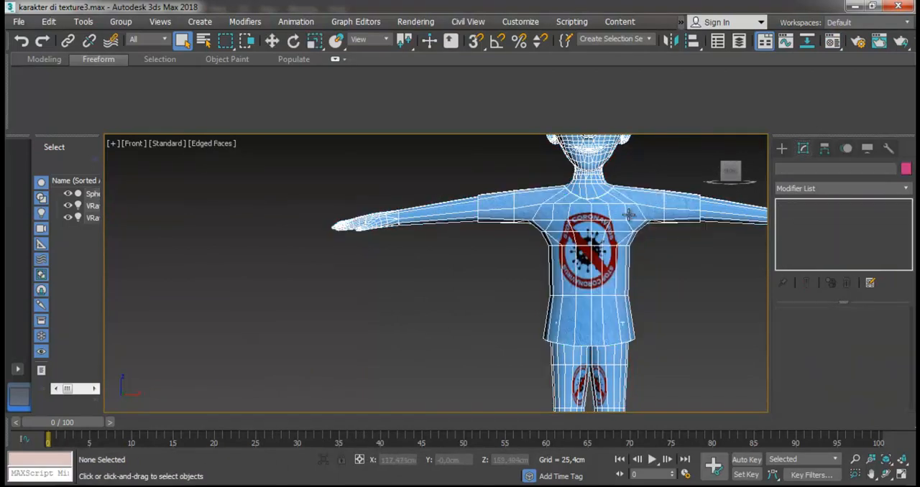
# - Examine the fabric texture and the Stop Coronavirus sign on the shirt's front, up close and from slightly different angles
pyautogui.scroll(3, 636, 199)
pyautogui.click(886, 475)
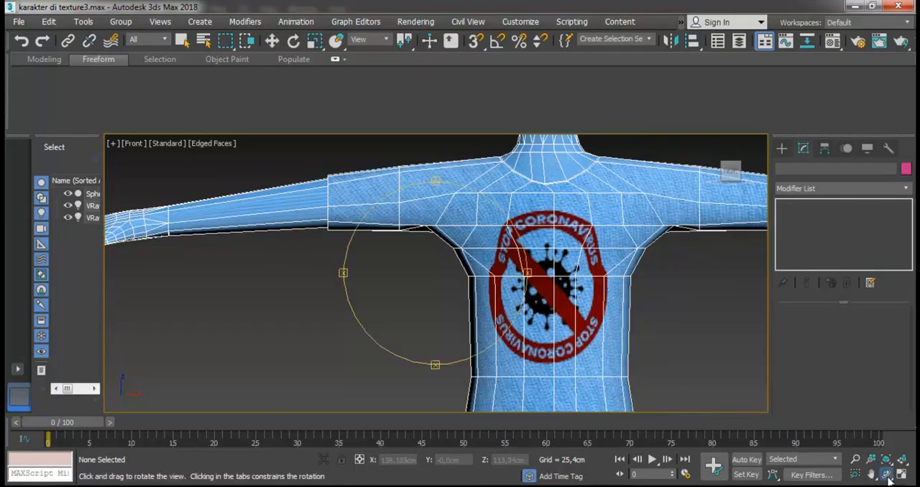
pyautogui.moveTo(537, 300); pyautogui.dragTo(514, 288)
pyautogui.scroll(-5, 513, 287)
pyautogui.scroll(8, 449, 301)
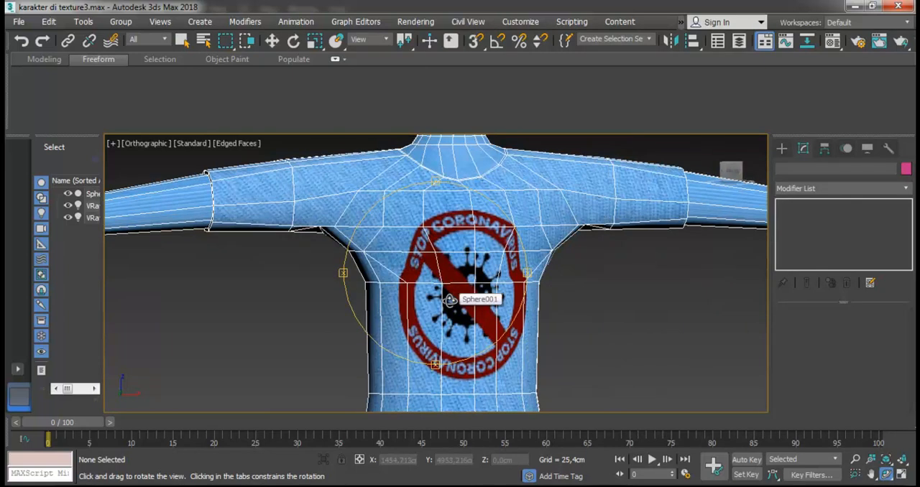
pyautogui.scroll(3, 470, 277)
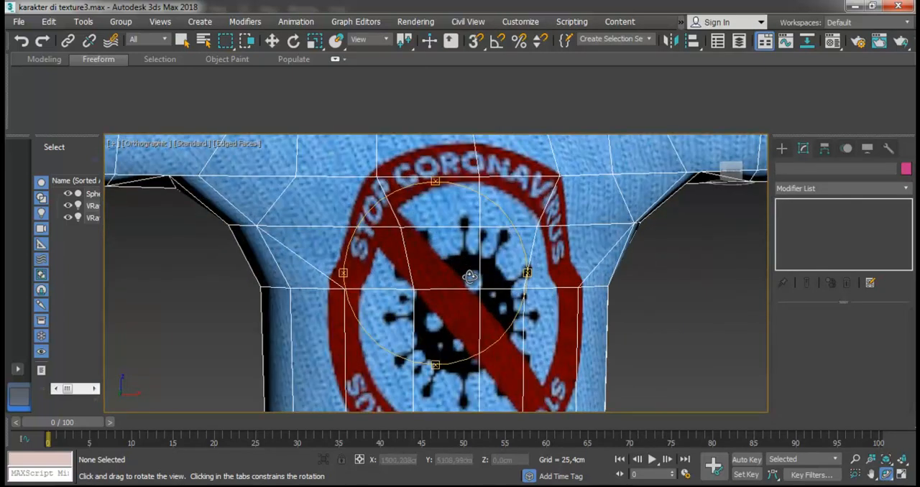
pyautogui.scroll(-2, 470, 277)
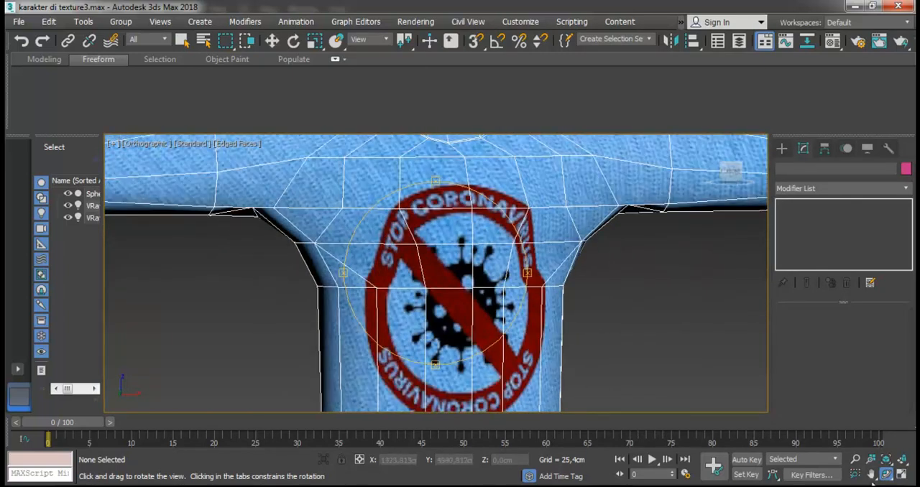
pyautogui.moveTo(454, 303); pyautogui.dragTo(414, 302)
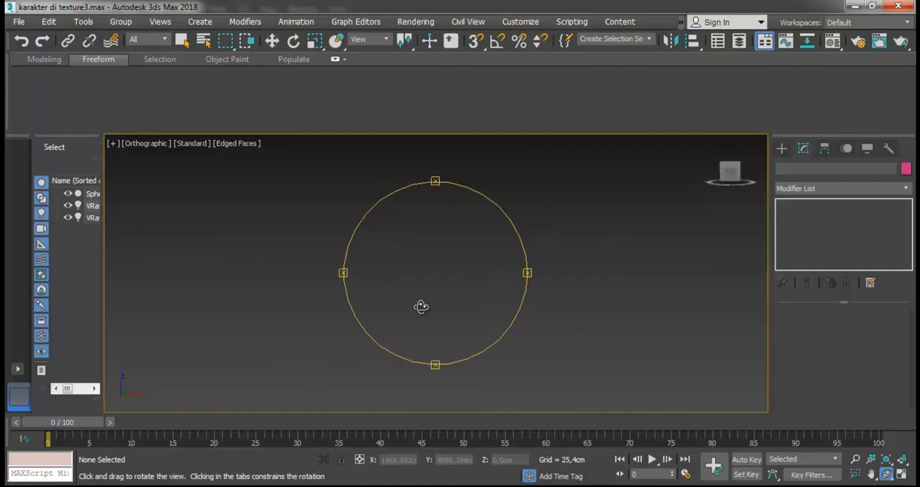
pyautogui.press('z')
pyautogui.scroll(8, 473, 354)
pyautogui.moveTo(453, 328); pyautogui.dragTo(466, 326)
pyautogui.press('z')
# - Select the character, convert it to Editable Poly to collapse the Unwrap UVW modifier, and deselect it
pyautogui.click(272, 41)
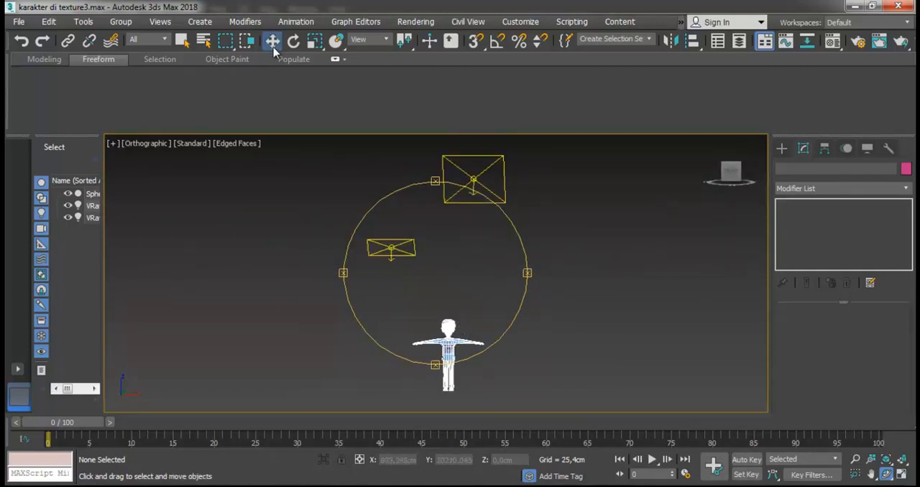
pyautogui.click(452, 346)
pyautogui.scroll(5, 431, 309)
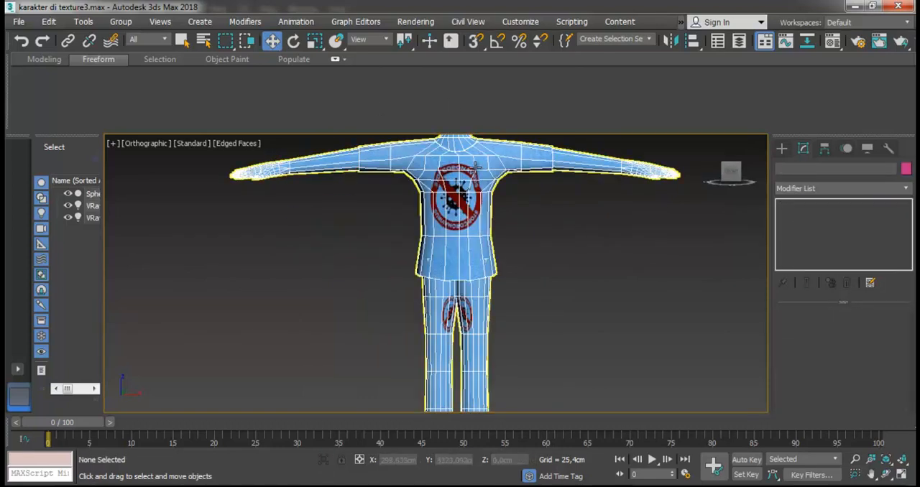
pyautogui.scroll(4, 473, 179)
pyautogui.scroll(-3, 471, 200)
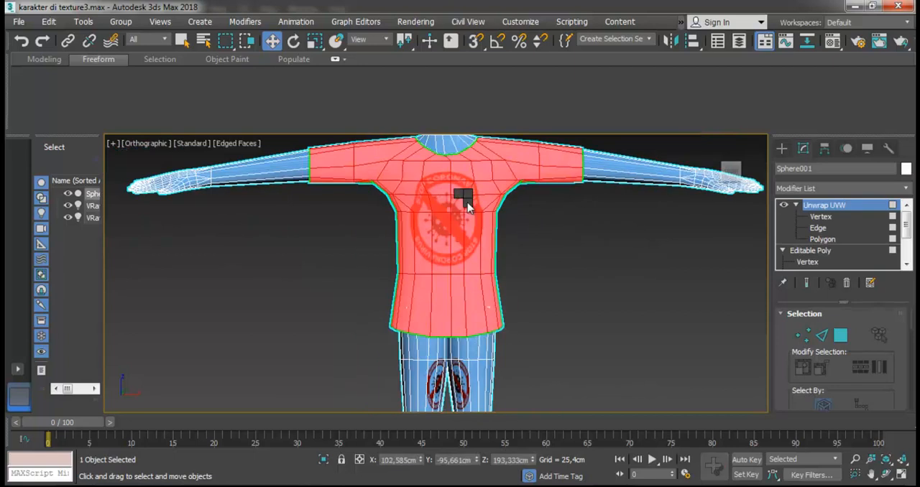
pyautogui.rightClick(466, 197)
pyautogui.moveTo(517, 345)
pyautogui.click(643, 355)
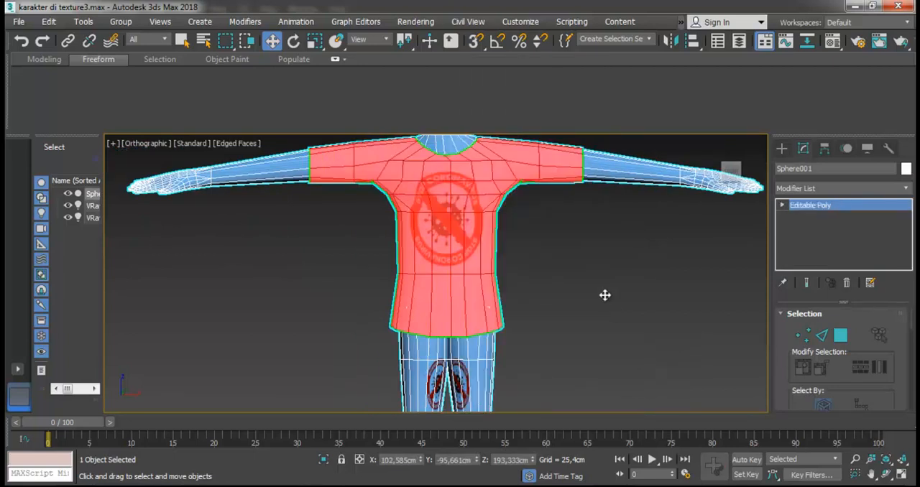
pyautogui.click(567, 251)
pyautogui.scroll(-3, 465, 202)
pyautogui.scroll(8, 476, 207)
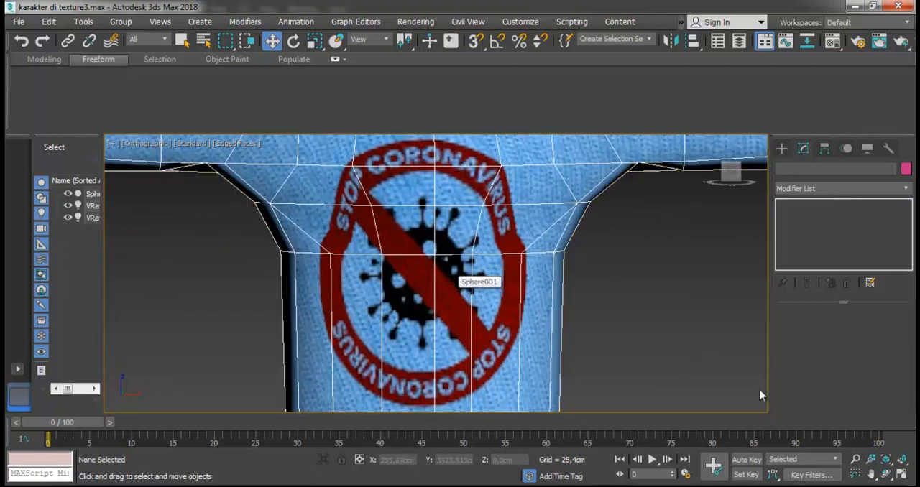
# - Select the character mesh and enter its Polygon sub-object level
pyautogui.click(887, 474)
pyautogui.moveTo(445, 248); pyautogui.dragTo(458, 246)
pyautogui.press('z')
pyautogui.scroll(5, 440, 328)
pyautogui.scroll(2, 429, 353)
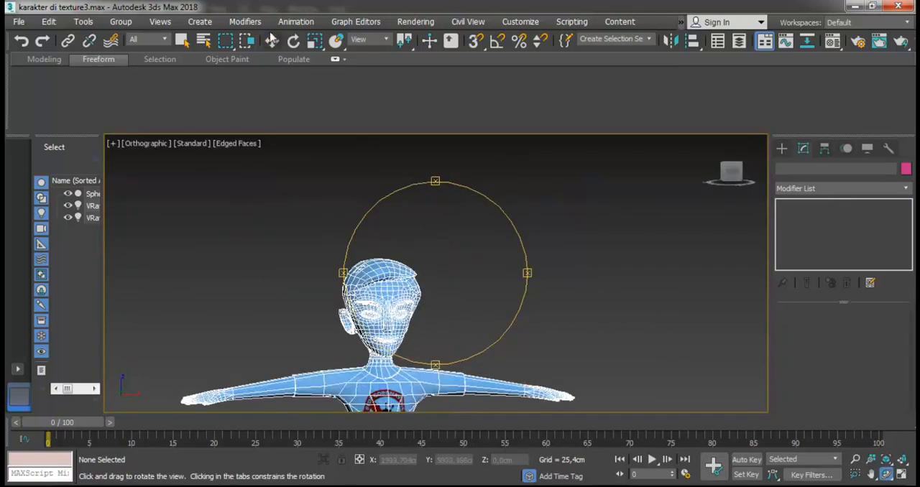
pyautogui.click(272, 41)
pyautogui.scroll(-4, 345, 242)
pyautogui.click(371, 342)
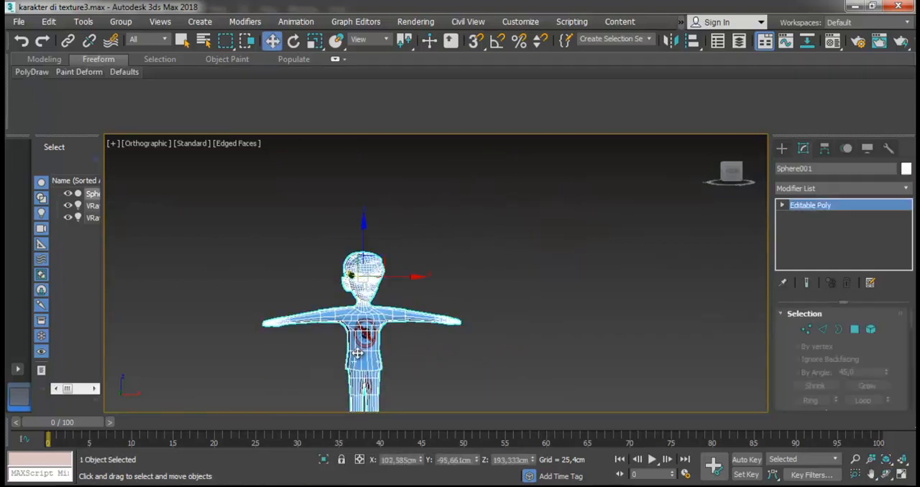
pyautogui.scroll(4, 356, 352)
pyautogui.click(856, 331)
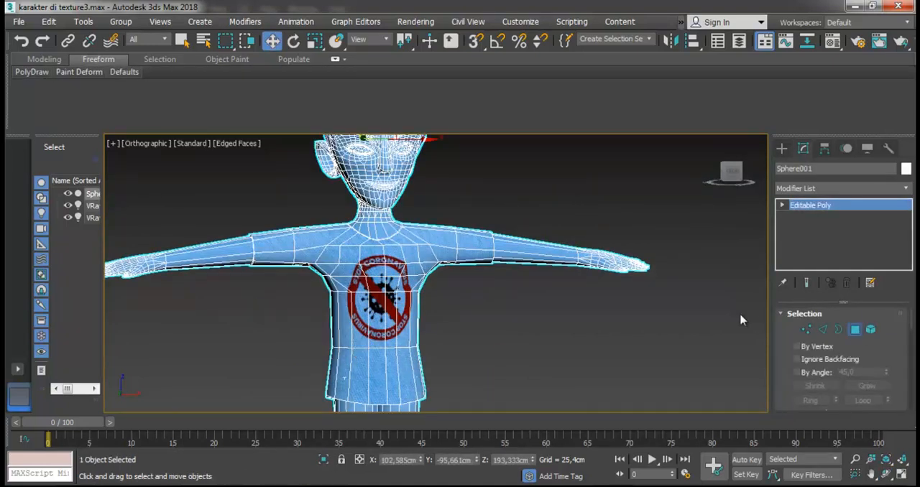
pyautogui.click(380, 295)
pyautogui.scroll(8, 384, 254)
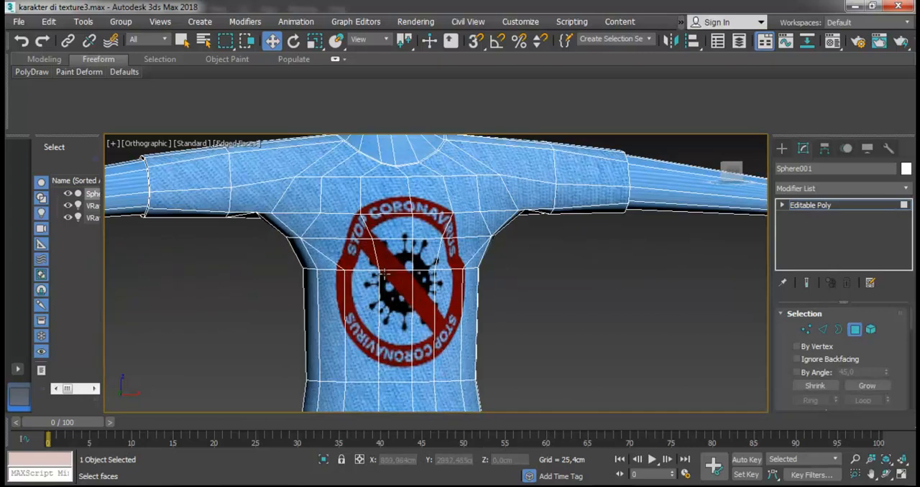
# - Clear the polygon selection on the chest and switch the viewport to the Front view
pyautogui.click(385, 254)
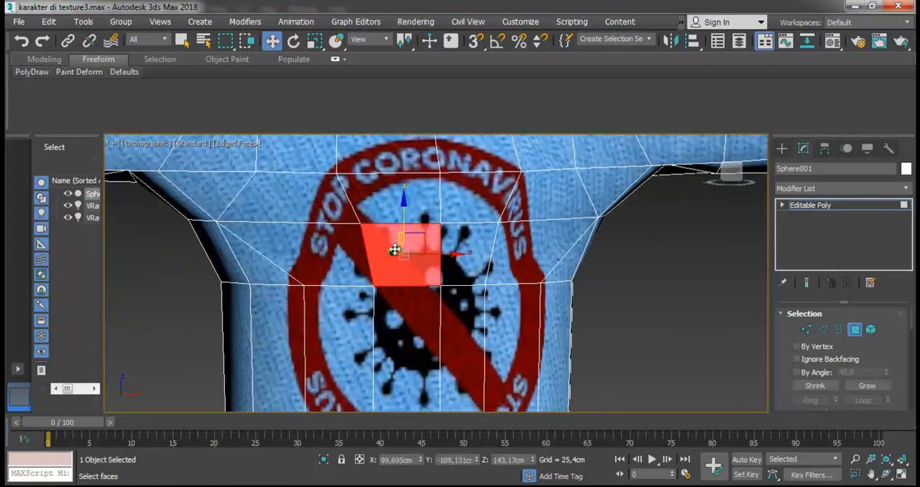
pyautogui.click(885, 476)
pyautogui.moveTo(454, 286); pyautogui.dragTo(357, 291)
pyautogui.scroll(-8, 357, 292)
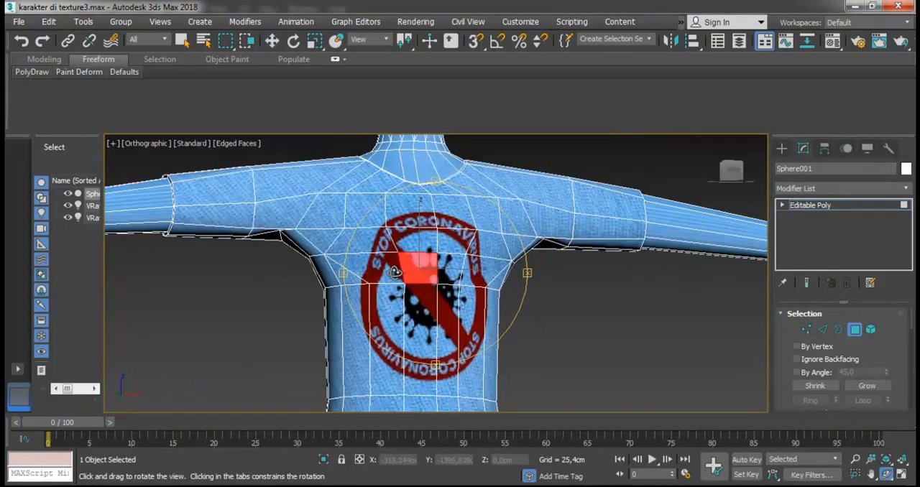
pyautogui.click(272, 41)
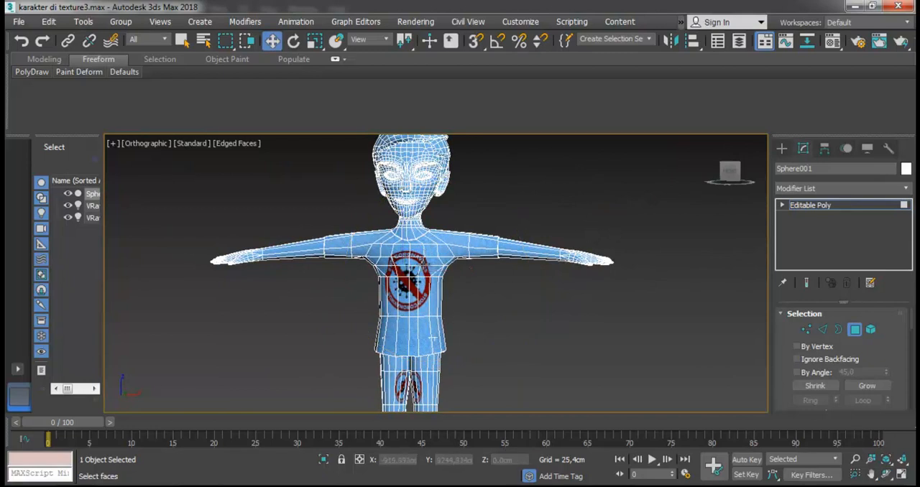
pyautogui.scroll(-2, 474, 359)
pyautogui.scroll(2, 504, 308)
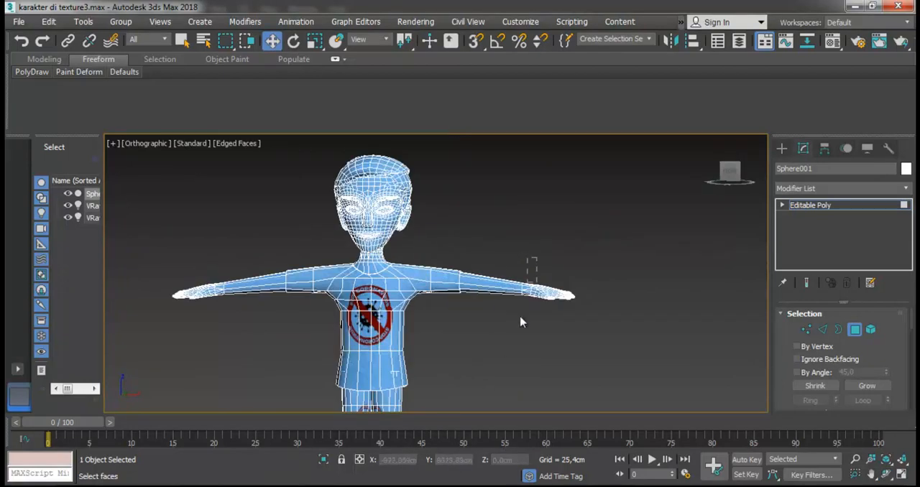
pyautogui.moveTo(501, 348); pyautogui.dragTo(500, 349)
pyautogui.click(591, 259)
pyautogui.press('f')
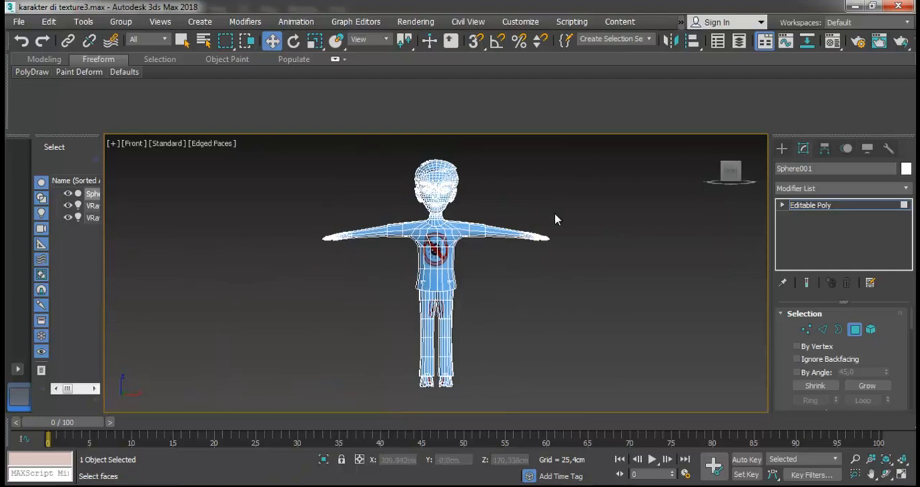
# - Select the polygons of the character's left forearm and hand and assign them the skin-coloured material from the third sample slot
pyautogui.scroll(5, 421, 222)
pyautogui.scroll(2, 277, 268)
pyautogui.scroll(1, 277, 268)
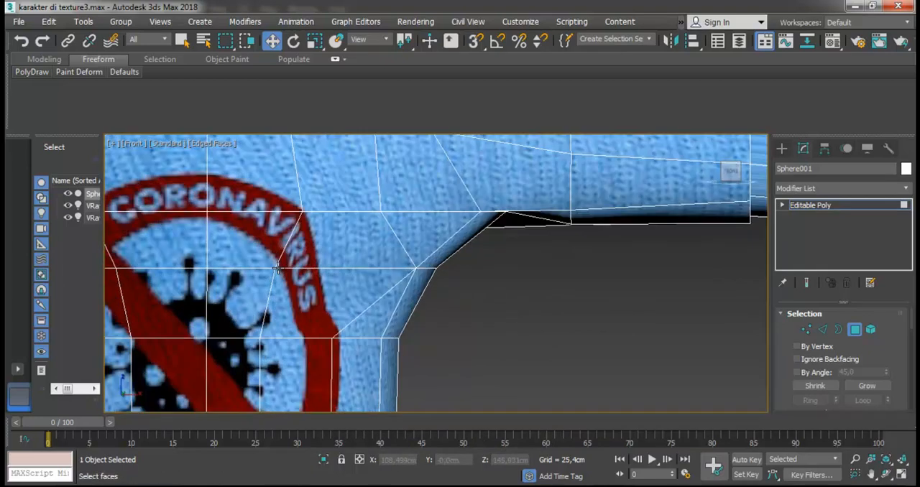
pyautogui.scroll(-4, 277, 273)
pyautogui.moveTo(574, 249); pyautogui.dragTo(546, 263)
pyautogui.moveTo(437, 290); pyautogui.dragTo(439, 289)
pyautogui.press('m')
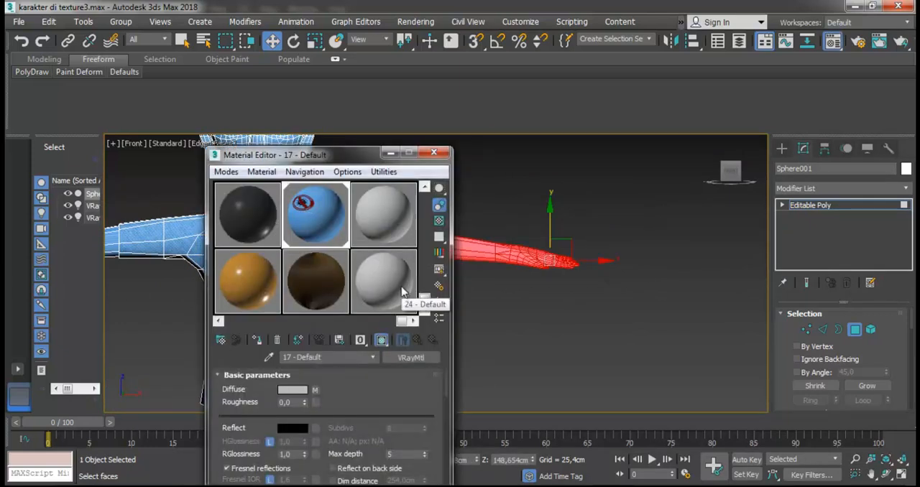
pyautogui.moveTo(423, 301); pyautogui.dragTo(422, 193)
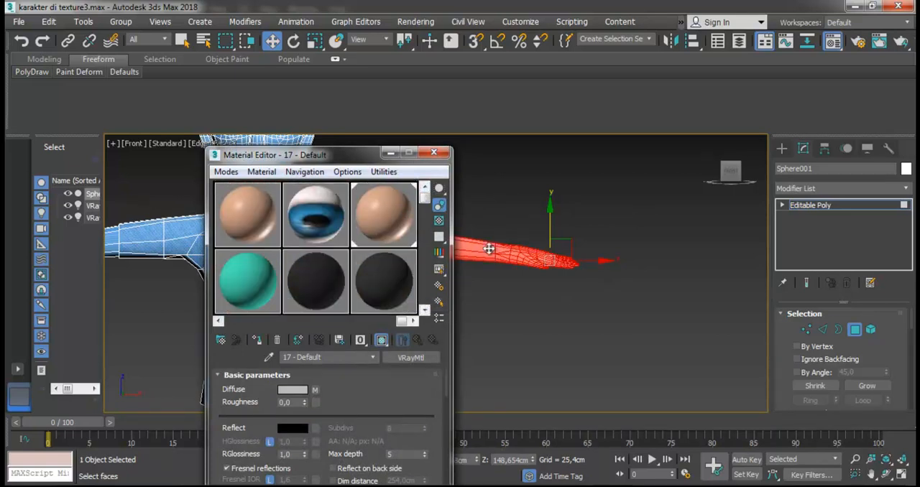
pyautogui.click(521, 234)
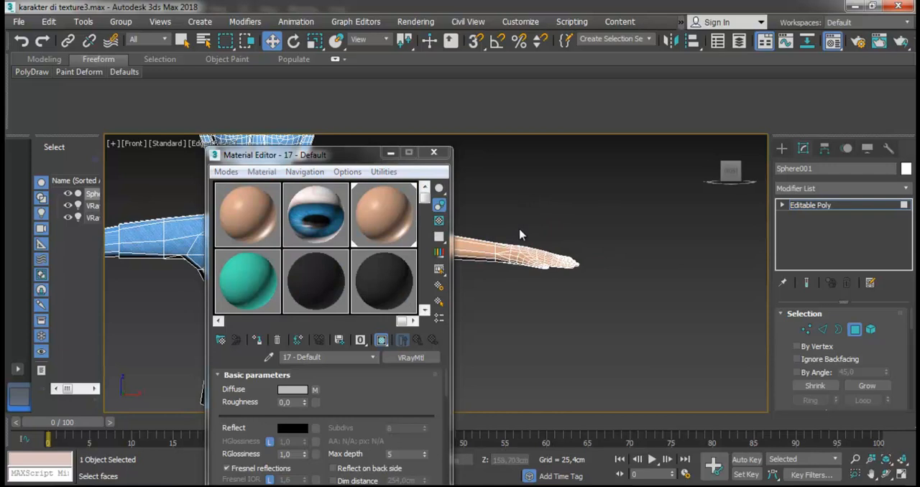
pyautogui.click(433, 153)
# - Select the polygons of the character's right forearm and hand and assign them the same skin-coloured material
pyautogui.scroll(-3, 449, 162)
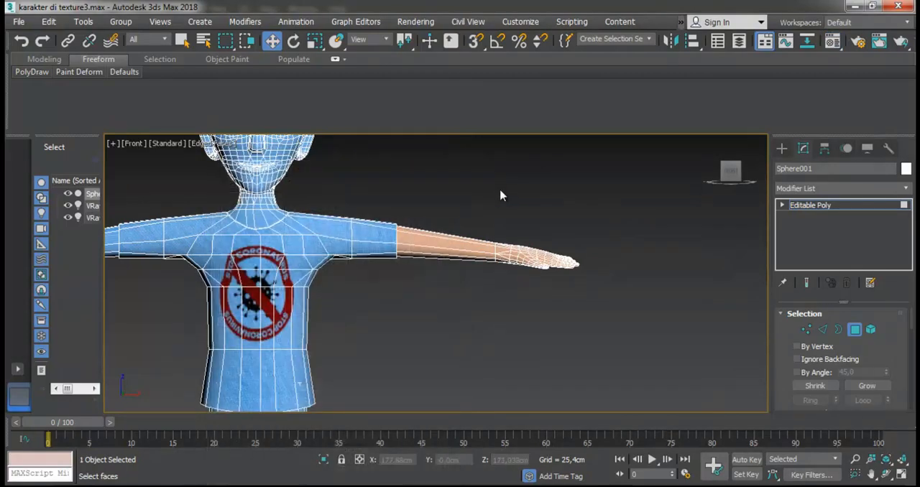
pyautogui.moveTo(273, 257); pyautogui.dragTo(288, 258)
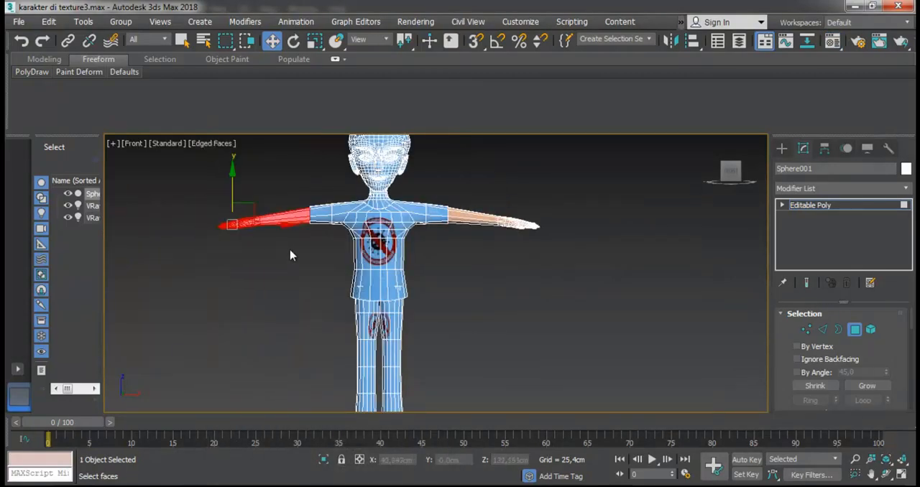
pyautogui.press('m')
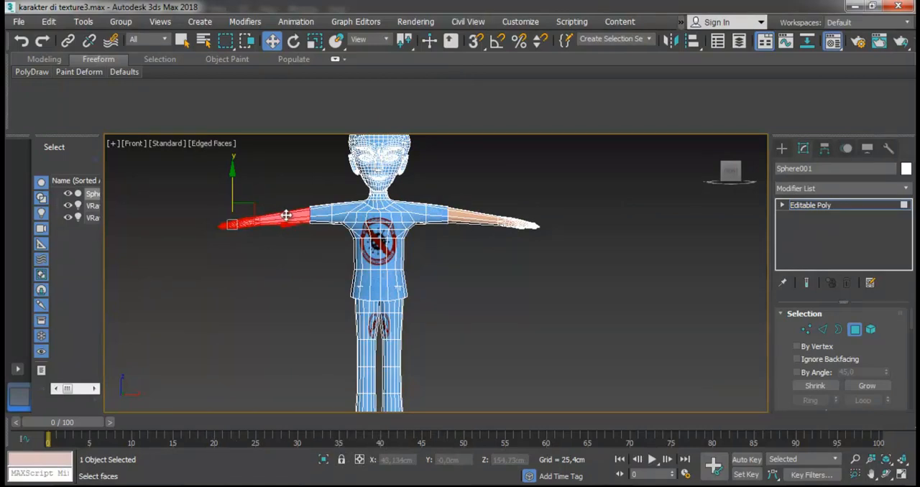
pyautogui.moveTo(309, 152); pyautogui.dragTo(512, 226)
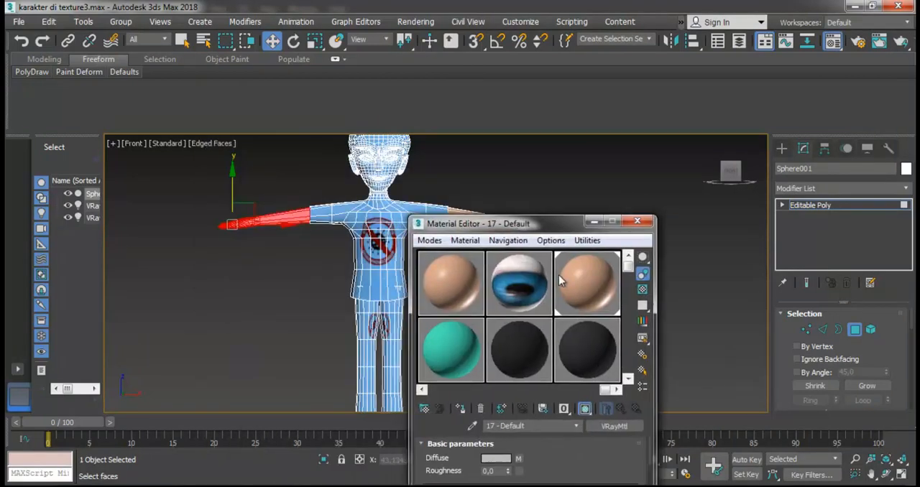
pyautogui.moveTo(337, 236); pyautogui.dragTo(282, 219)
pyautogui.scroll(5, 281, 230)
pyautogui.scroll(-6, 277, 199)
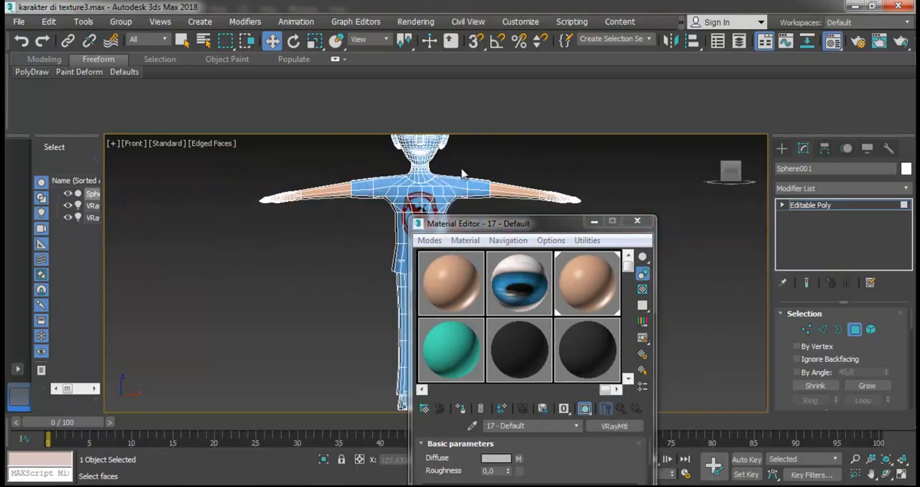
pyautogui.click(784, 206)
pyautogui.click(810, 262)
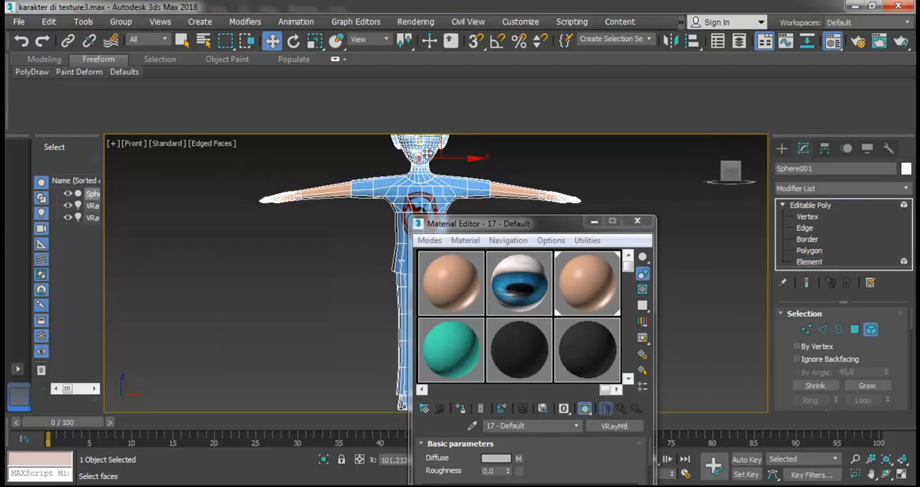
pyautogui.click(422, 160)
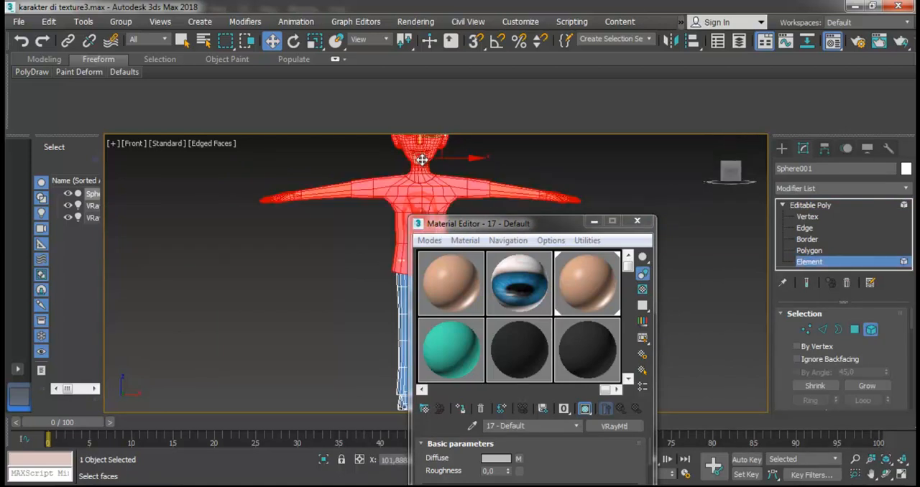
pyautogui.moveTo(424, 160); pyautogui.dragTo(440, 224, button='middle')
pyautogui.scroll(5, 431, 165)
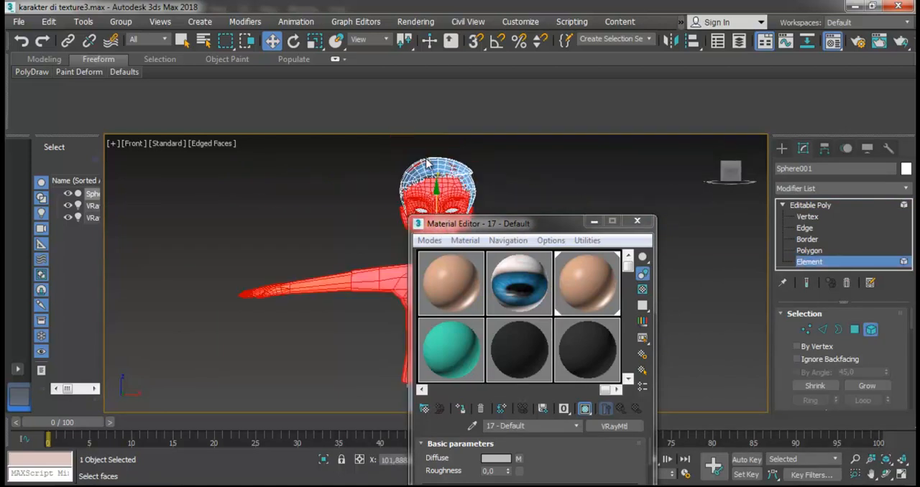
pyautogui.click(487, 148)
# - Select all polygons of the neck and head at Polygon level and assign them the skin-coloured material
pyautogui.scroll(-4, 434, 198)
pyautogui.moveTo(460, 224); pyautogui.dragTo(400, 321)
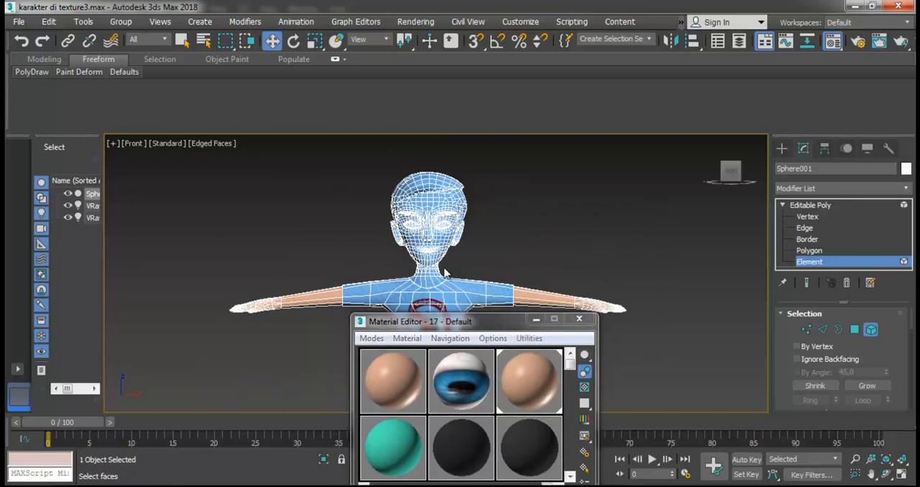
pyautogui.scroll(3, 446, 274)
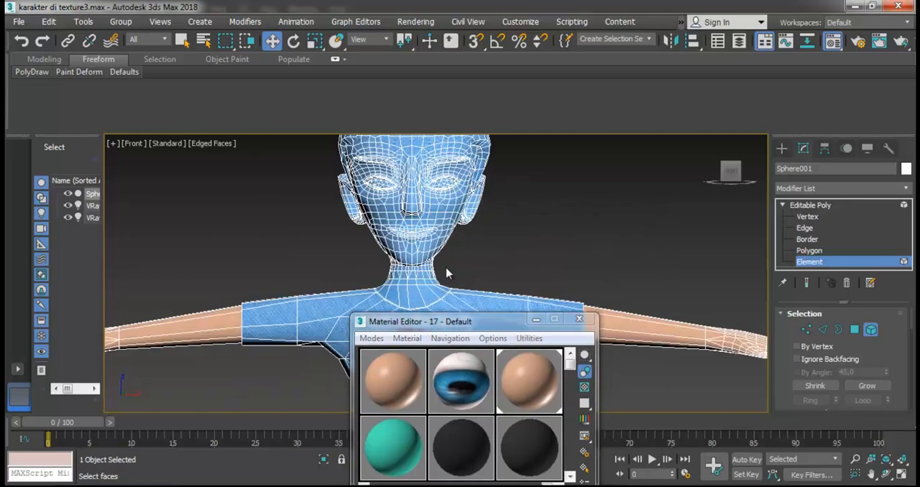
pyautogui.click(809, 250)
pyautogui.moveTo(473, 238); pyautogui.dragTo(386, 287)
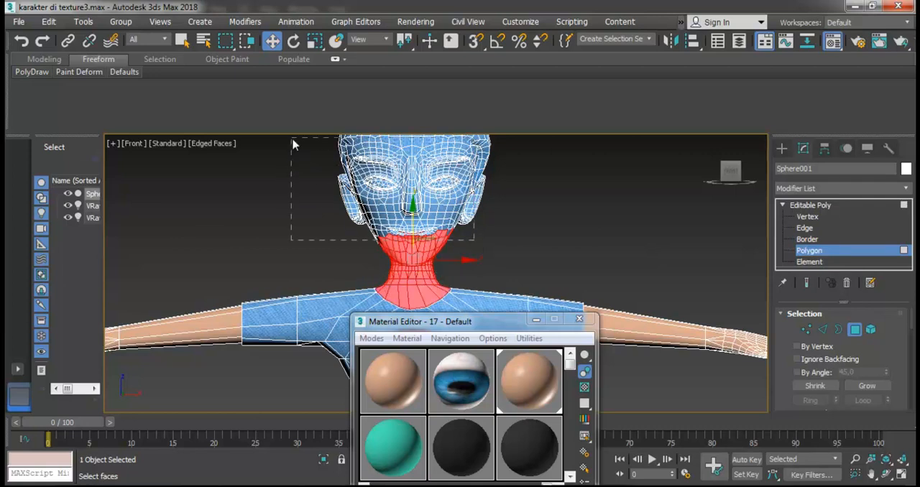
pyautogui.keyDown('ctrl'); pyautogui.moveTo(291, 120); pyautogui.dragTo(294, 112); pyautogui.keyUp('ctrl')
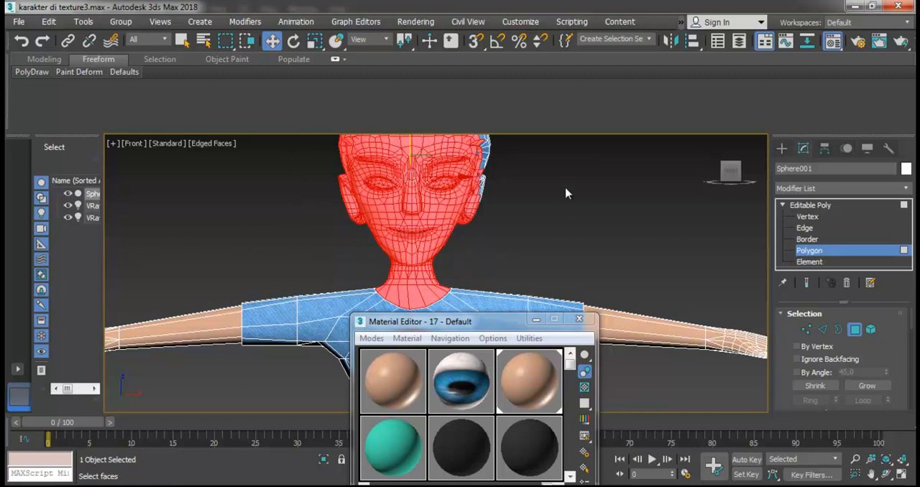
pyautogui.scroll(-4, 292, 216)
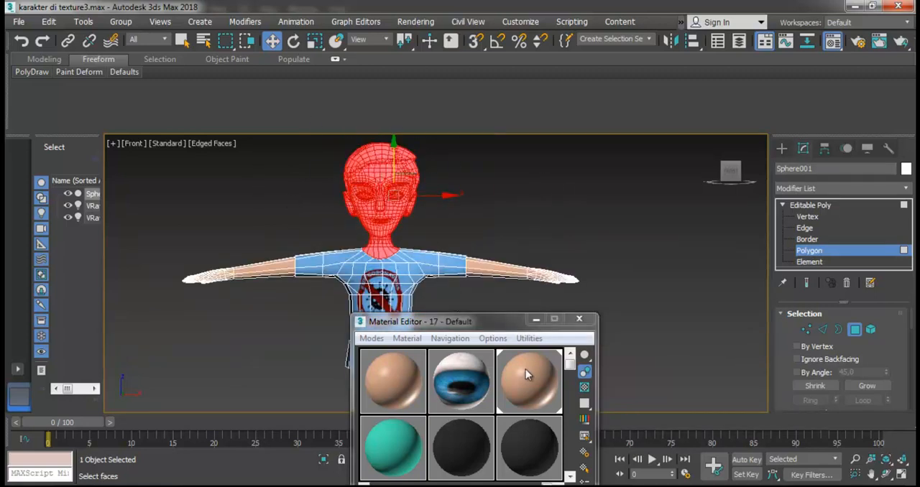
pyautogui.click(455, 185)
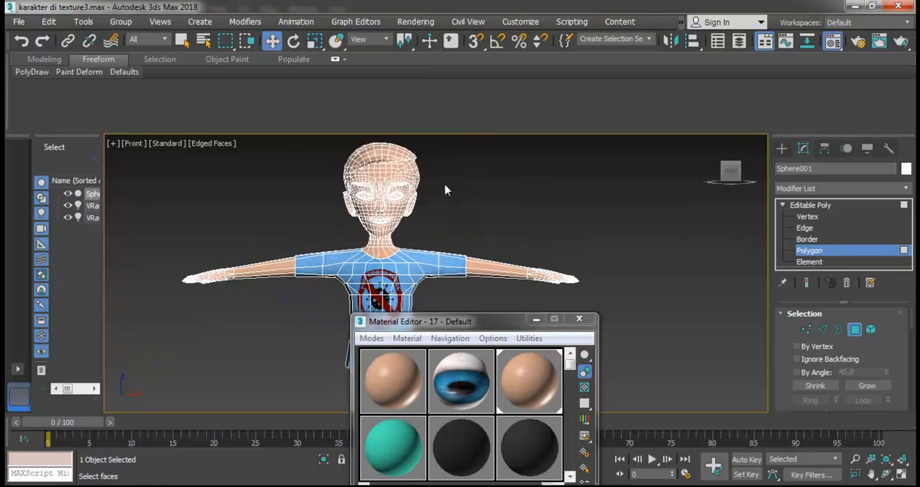
# - Select the hair as an element and assign it the black material from the sixth sample slot
pyautogui.click(809, 261)
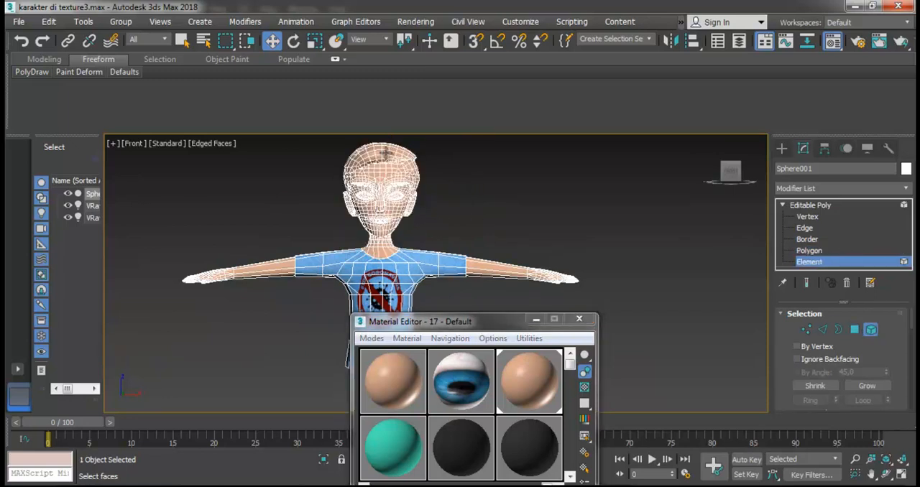
pyautogui.click(389, 155)
pyautogui.moveTo(534, 437); pyautogui.dragTo(389, 148)
pyautogui.click(424, 161)
# - Select each eyeball element in turn and assign both the blue eye material
pyautogui.scroll(4, 404, 193)
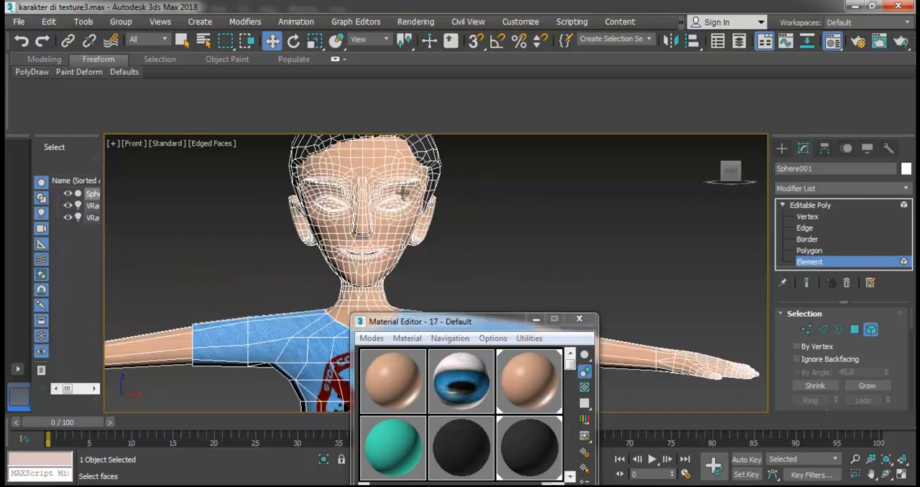
pyautogui.click(400, 205)
pyautogui.moveTo(458, 381); pyautogui.dragTo(394, 206)
pyautogui.click(476, 221)
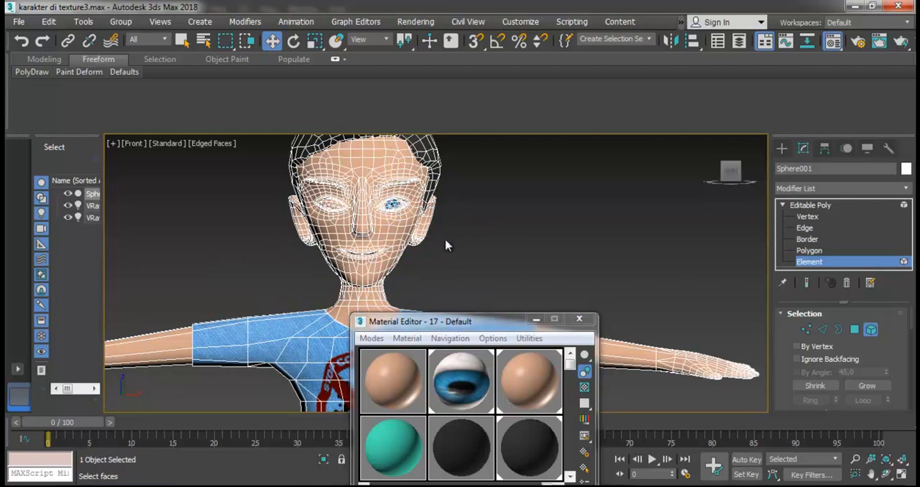
pyautogui.moveTo(468, 388); pyautogui.dragTo(353, 209)
pyautogui.hotkey('ctrl', 'z')
pyautogui.click(335, 207)
pyautogui.moveTo(461, 369); pyautogui.dragTo(332, 205)
pyautogui.click(471, 226)
# - Select the trousers element and assign it the black material from the fifth sample slot
pyautogui.scroll(-2, 366, 224)
pyautogui.scroll(-4, 364, 230)
pyautogui.scroll(8, 370, 279)
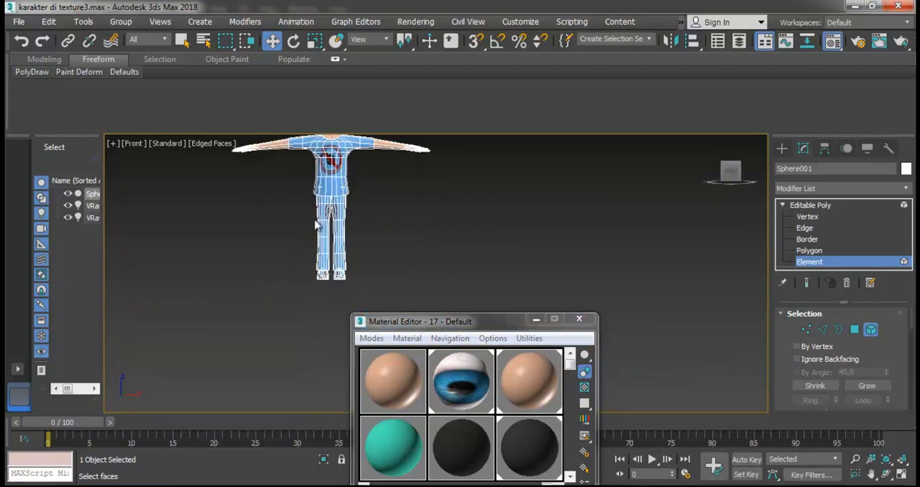
pyautogui.click(304, 278)
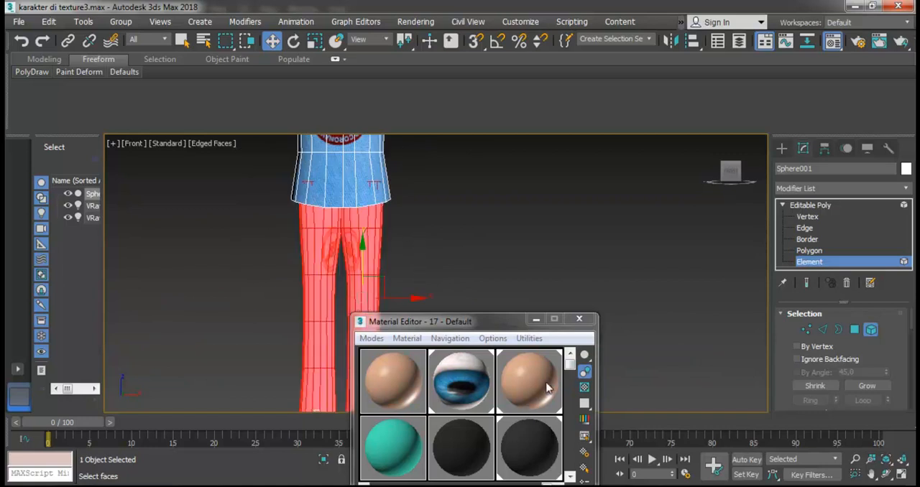
pyautogui.moveTo(570, 366); pyautogui.dragTo(565, 435)
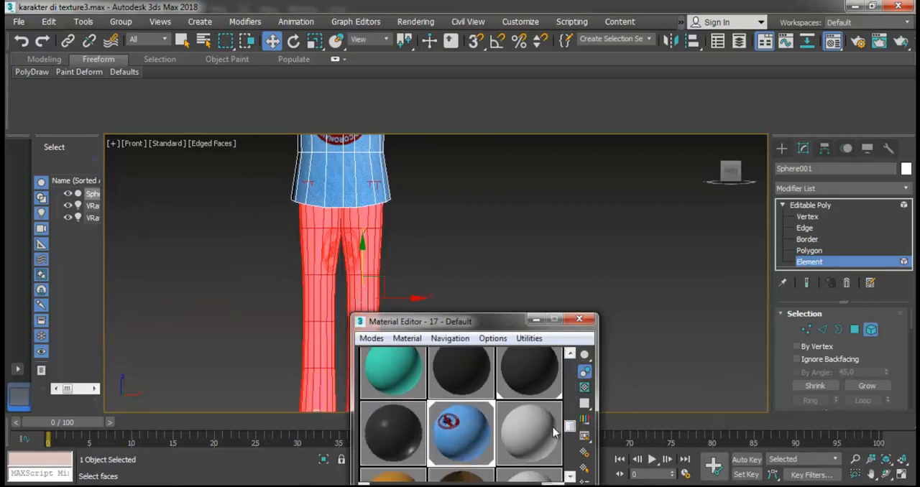
pyautogui.moveTo(453, 381); pyautogui.dragTo(363, 265)
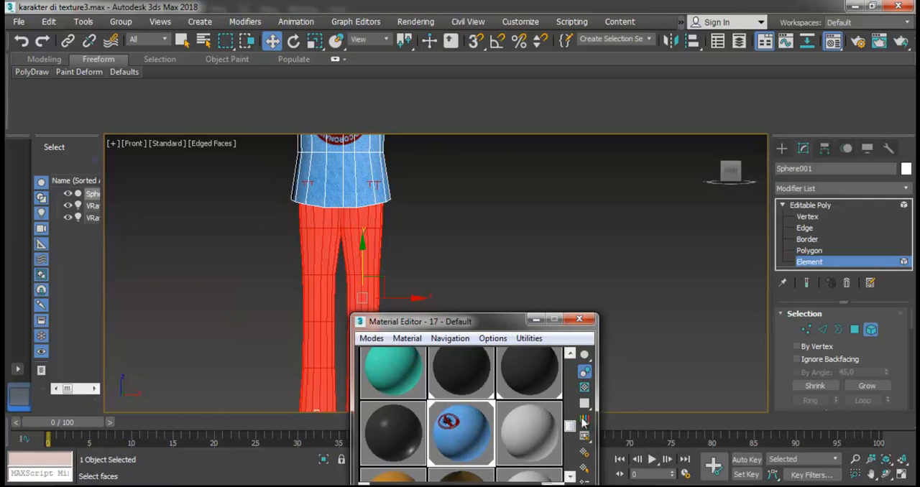
pyautogui.scroll(-2, 587, 424)
pyautogui.click(403, 251)
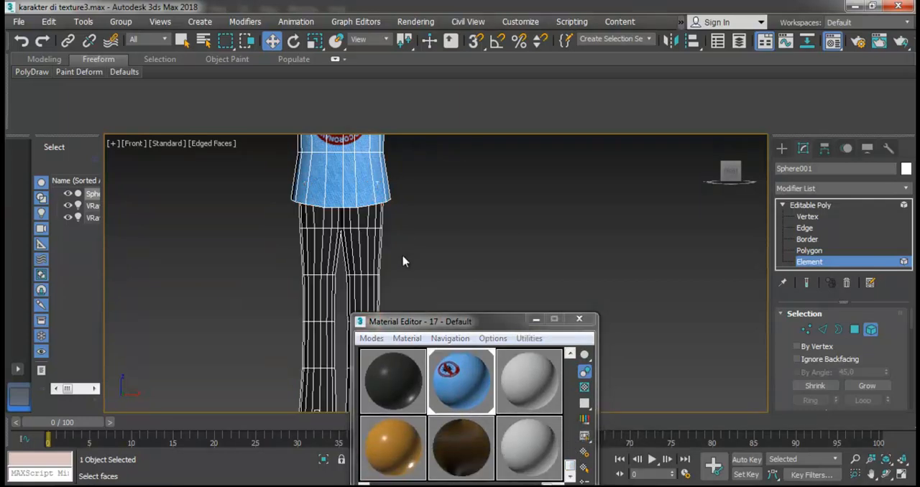
# - Select both shoes as elements, assign them the orange material and close the Material Editor
pyautogui.scroll(-5, 402, 251)
pyautogui.click(368, 304)
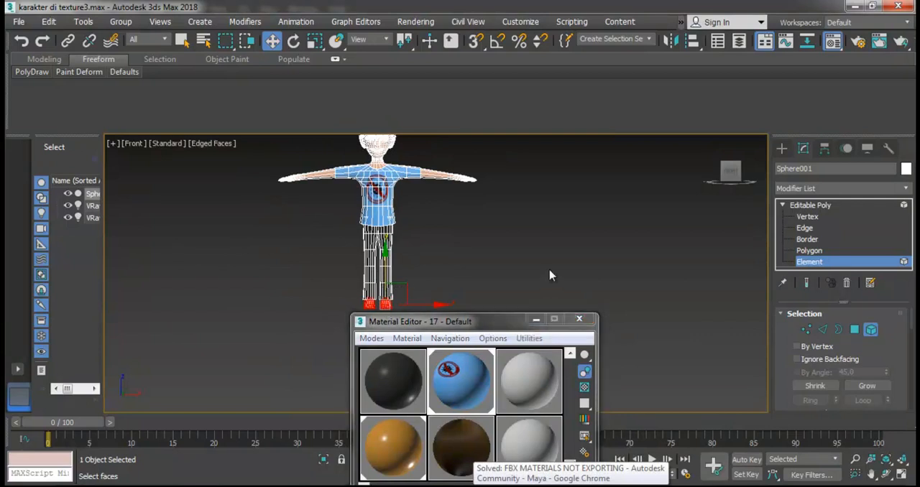
pyautogui.click(579, 318)
# - Hide the edged faces in the viewport and inspect the character's materials from the front and around the face
pyautogui.scroll(5, 415, 150)
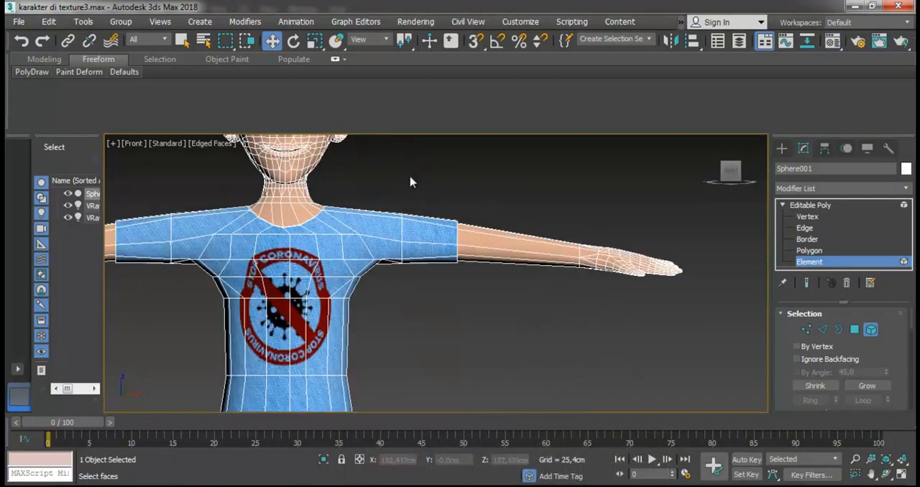
pyautogui.press('z')
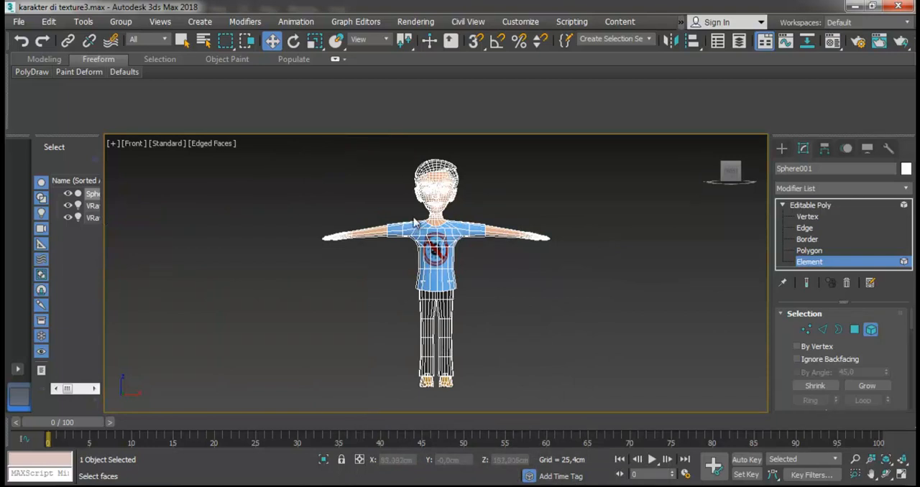
pyautogui.click(214, 146)
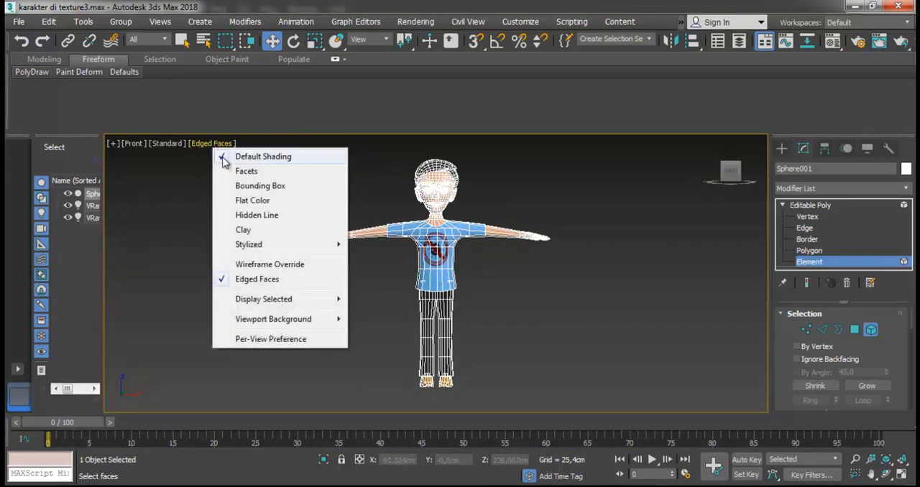
pyautogui.click(257, 280)
pyautogui.scroll(3, 455, 212)
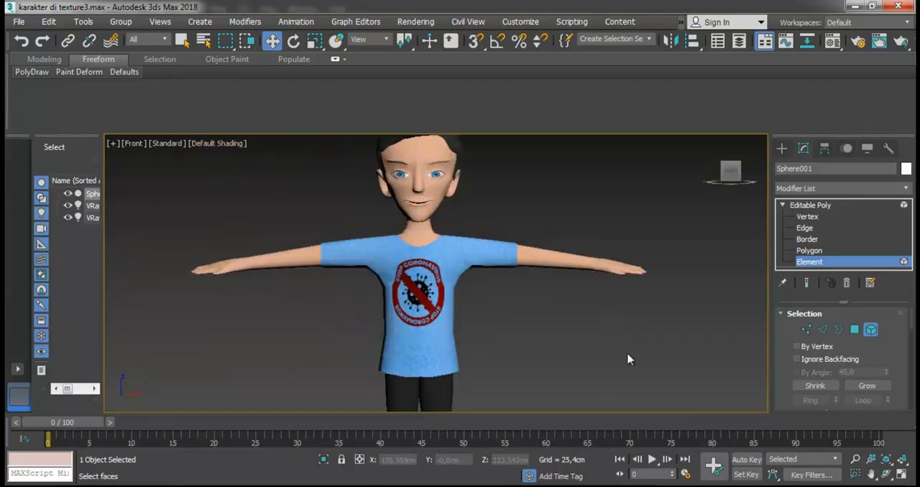
pyautogui.click(886, 475)
pyautogui.moveTo(451, 291); pyautogui.dragTo(524, 282)
pyautogui.scroll(5, 454, 159)
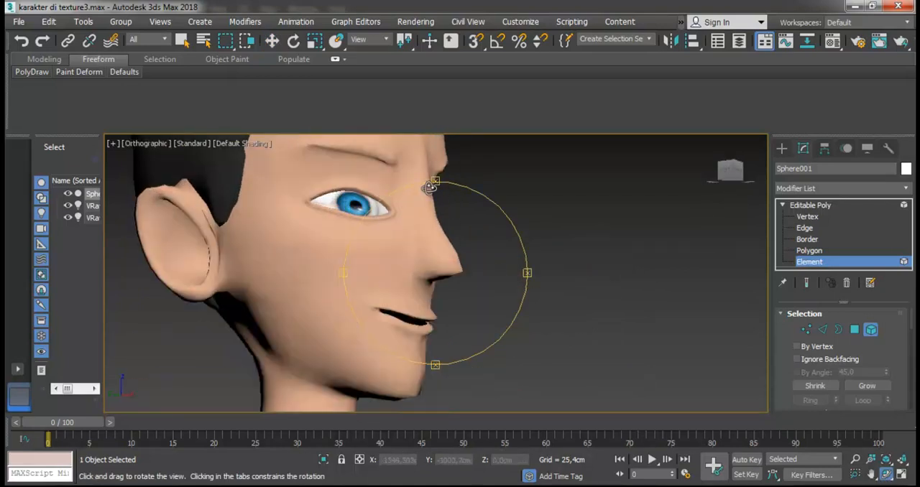
pyautogui.click(272, 40)
pyautogui.click(324, 148)
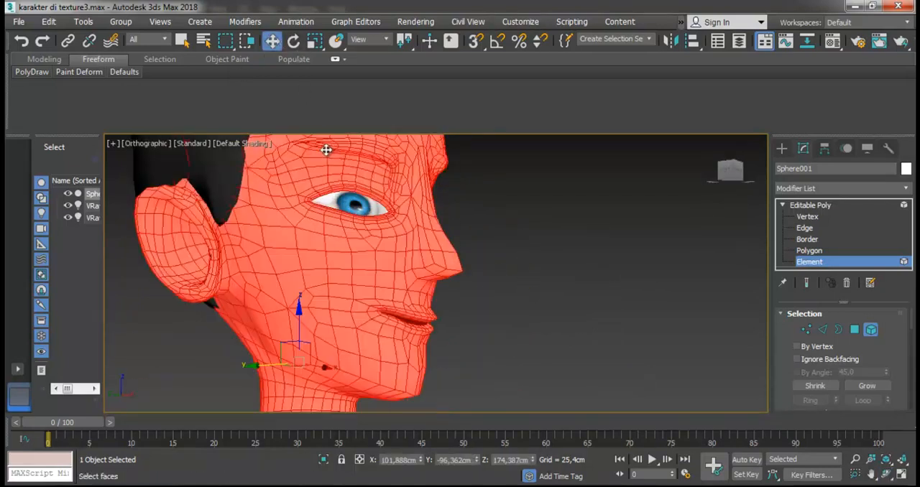
pyautogui.click(563, 222)
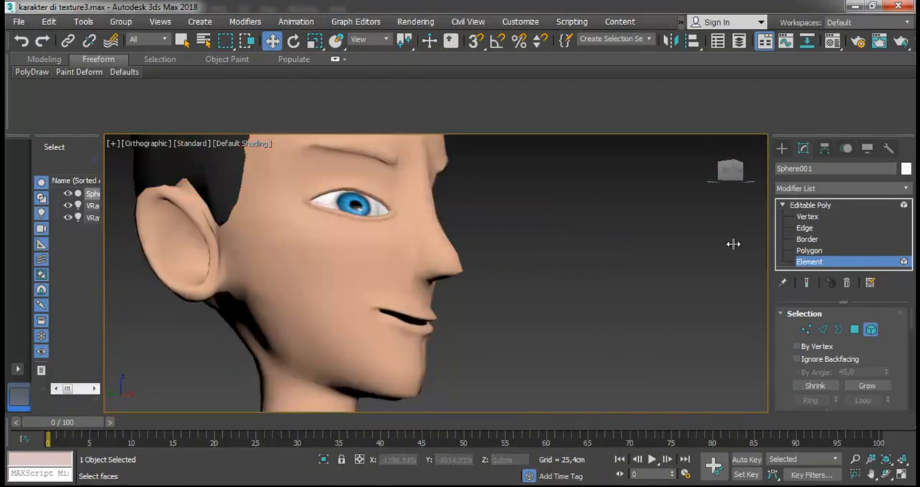
# - Show edged faces and select a polygon at the outer end of the character's right eyebrow at Polygon level
pyautogui.click(810, 251)
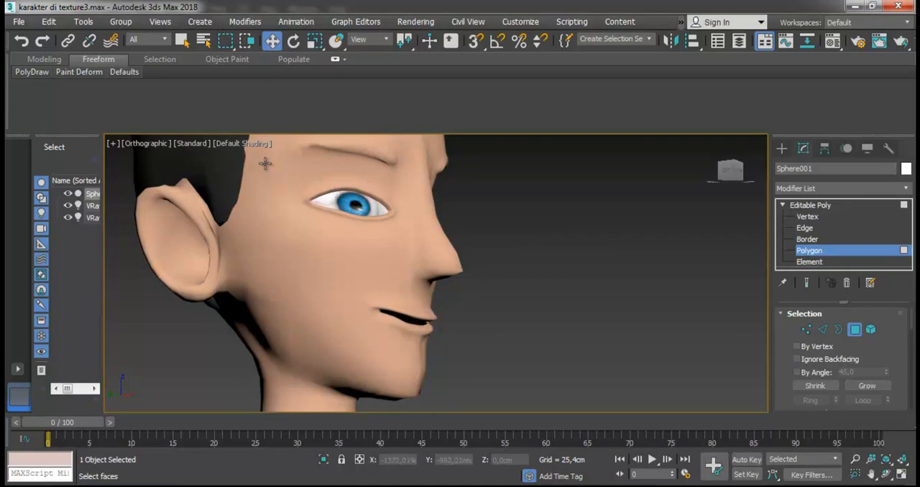
pyautogui.click(229, 144)
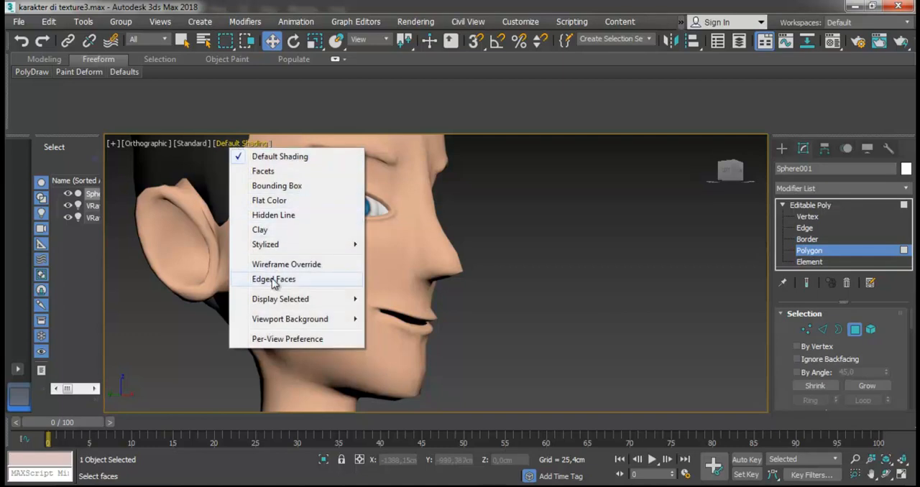
pyautogui.click(298, 291)
pyautogui.click(318, 145)
pyautogui.press('z')
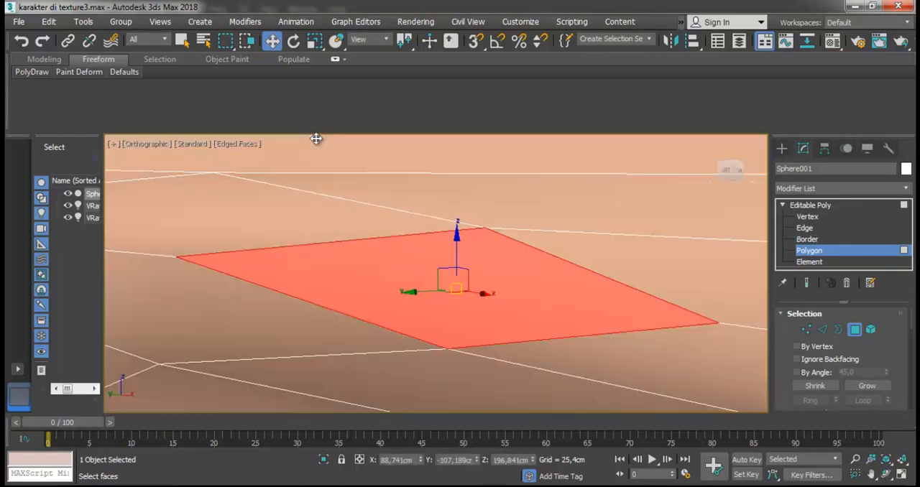
pyautogui.scroll(-3, 381, 261)
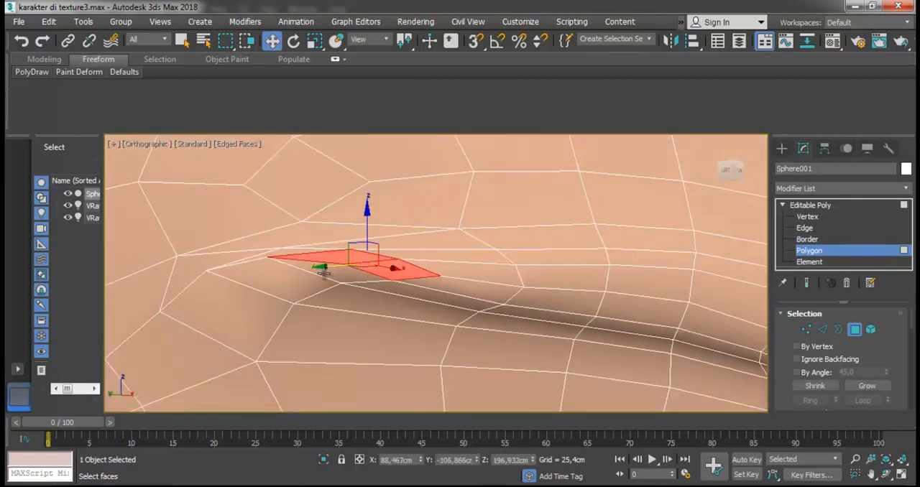
# - Add the polygons of the right eyebrow's outer half to the selection, leaving out the surrounding skin
pyautogui.keyDown('ctrl'); pyautogui.click(406, 302); pyautogui.keyUp('ctrl')
pyautogui.keyDown('ctrl'); pyautogui.click(405, 296); pyautogui.keyUp('ctrl')
pyautogui.keyDown('ctrl'); pyautogui.click(413, 291); pyautogui.keyUp('ctrl')
pyautogui.keyDown('ctrl'); pyautogui.click(447, 283); pyautogui.keyUp('ctrl')
pyautogui.keyDown('ctrl'); pyautogui.click(464, 266); pyautogui.keyUp('ctrl')
pyautogui.keyDown('ctrl'); pyautogui.click(456, 253); pyautogui.keyUp('ctrl')
pyautogui.keyDown('ctrl'); pyautogui.click(515, 249); pyautogui.keyUp('ctrl')
pyautogui.hotkey('ctrl', 'z')
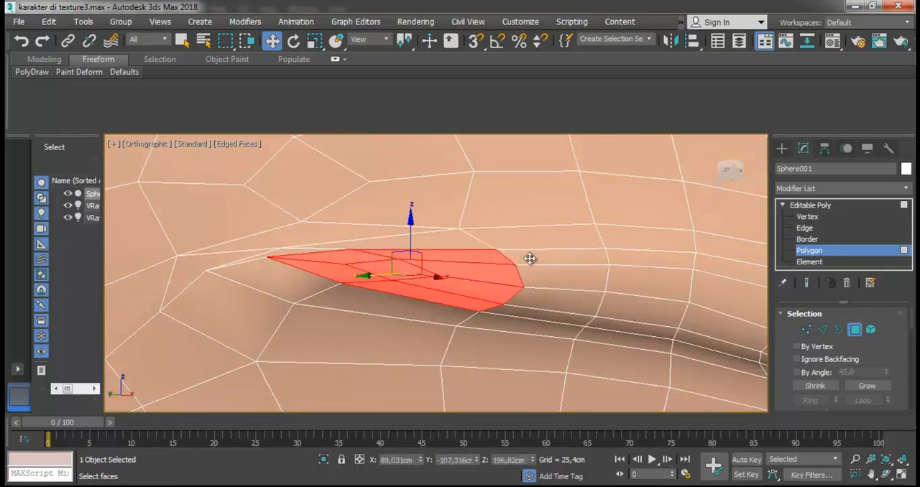
pyautogui.keyDown('ctrl'); pyautogui.click(530, 259); pyautogui.keyUp('ctrl')
pyautogui.keyDown('ctrl'); pyautogui.click(530, 276); pyautogui.keyUp('ctrl')
pyautogui.keyDown('ctrl'); pyautogui.click(543, 309); pyautogui.keyUp('ctrl')
pyautogui.keyDown('ctrl'); pyautogui.click(622, 313); pyautogui.keyUp('ctrl')
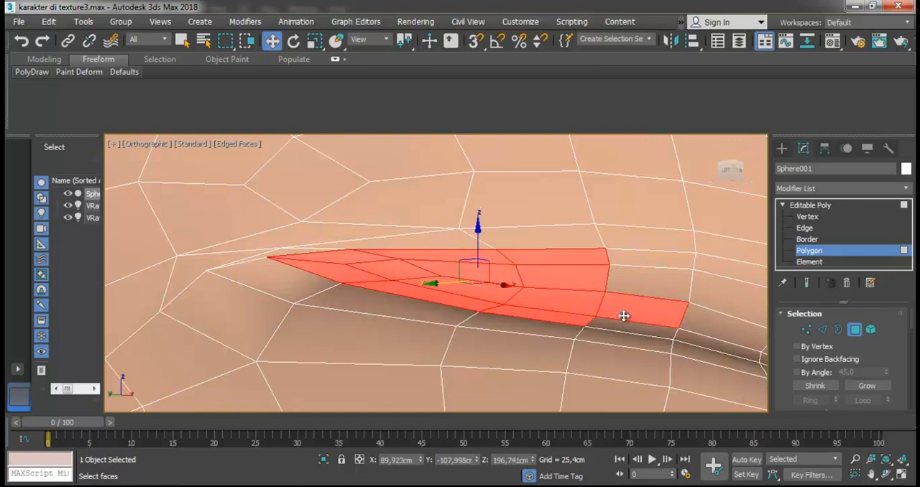
pyautogui.keyDown('ctrl'); pyautogui.click(628, 315); pyautogui.keyUp('ctrl')
pyautogui.keyDown('ctrl'); pyautogui.click(631, 289); pyautogui.keyUp('ctrl')
pyautogui.keyDown('ctrl'); pyautogui.click(633, 267); pyautogui.keyUp('ctrl')
pyautogui.scroll(-3, 573, 305)
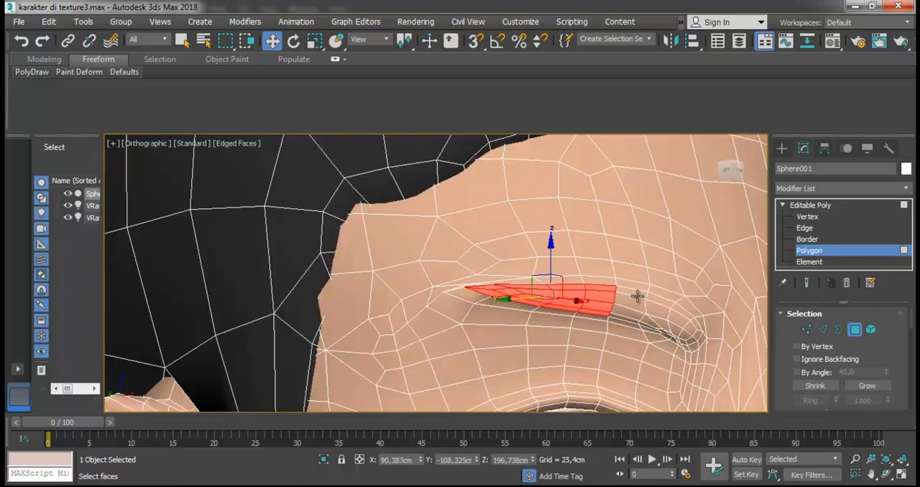
# - Extend the selection over the right eyebrow's inner half and assign the black material to the whole eyebrow
pyautogui.scroll(2, 635, 298)
pyautogui.keyDown('ctrl'); pyautogui.click(646, 297); pyautogui.keyUp('ctrl')
pyautogui.keyDown('ctrl'); pyautogui.click(637, 309); pyautogui.keyUp('ctrl')
pyautogui.keyDown('ctrl'); pyautogui.click(631, 336); pyautogui.keyUp('ctrl')
pyautogui.keyDown('ctrl'); pyautogui.click(618, 347); pyautogui.keyUp('ctrl')
pyautogui.keyDown('ctrl'); pyautogui.click(656, 357); pyautogui.keyUp('ctrl')
pyautogui.keyDown('ctrl'); pyautogui.click(654, 349); pyautogui.keyUp('ctrl')
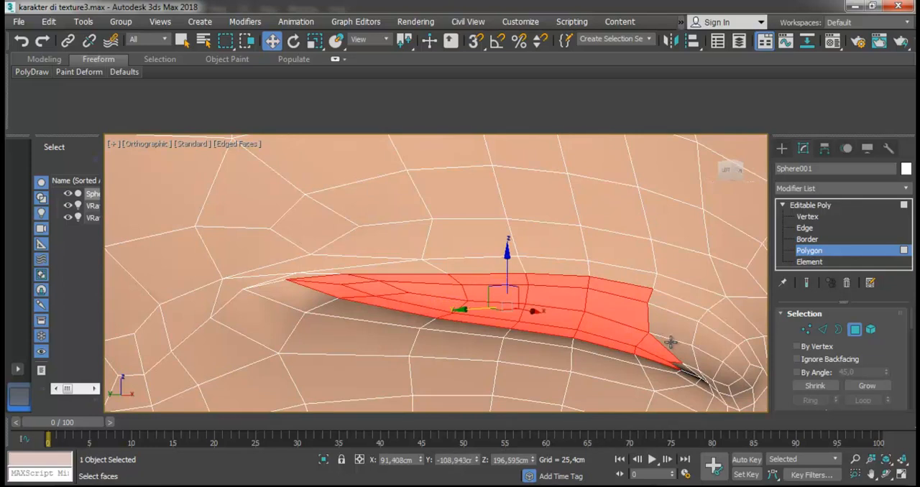
pyautogui.keyDown('ctrl'); pyautogui.click(672, 341); pyautogui.keyUp('ctrl')
pyautogui.keyDown('ctrl'); pyautogui.click(685, 331); pyautogui.keyUp('ctrl')
pyautogui.keyDown('ctrl'); pyautogui.click(688, 318); pyautogui.keyUp('ctrl')
pyautogui.keyDown('ctrl'); pyautogui.click(719, 330); pyautogui.keyUp('ctrl')
pyautogui.keyDown('ctrl'); pyautogui.click(721, 350); pyautogui.keyUp('ctrl')
pyautogui.keyDown('ctrl'); pyautogui.click(750, 360); pyautogui.keyUp('ctrl')
pyautogui.keyDown('ctrl'); pyautogui.click(753, 375); pyautogui.keyUp('ctrl')
pyautogui.keyDown('ctrl'); pyautogui.click(733, 377); pyautogui.keyUp('ctrl')
pyautogui.keyDown('ctrl'); pyautogui.click(728, 381); pyautogui.keyUp('ctrl')
pyautogui.keyDown('ctrl'); pyautogui.click(708, 373); pyautogui.keyUp('ctrl')
pyautogui.keyDown('ctrl'); pyautogui.click(722, 383); pyautogui.keyUp('ctrl')
pyautogui.keyDown('ctrl'); pyautogui.click(699, 375); pyautogui.keyUp('ctrl')
pyautogui.keyDown('ctrl'); pyautogui.click(695, 374); pyautogui.keyUp('ctrl')
pyautogui.keyDown('ctrl'); pyautogui.click(681, 368); pyautogui.keyUp('ctrl')
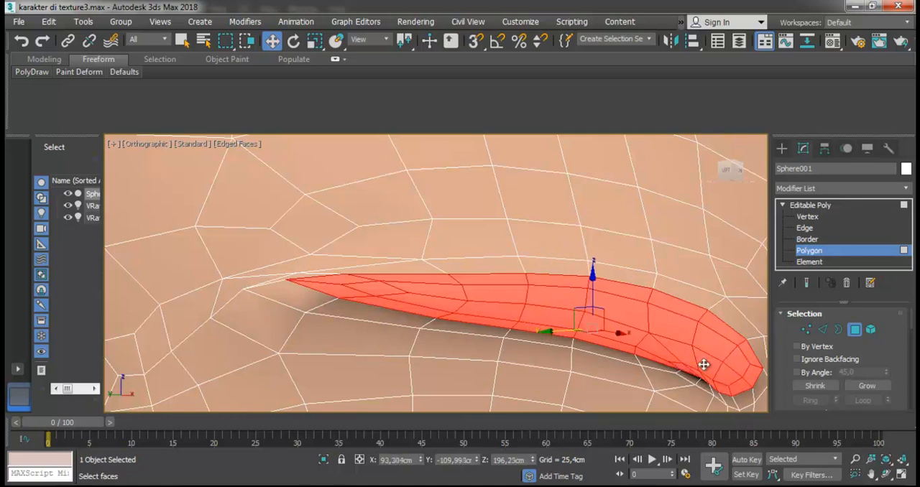
pyautogui.press('m')
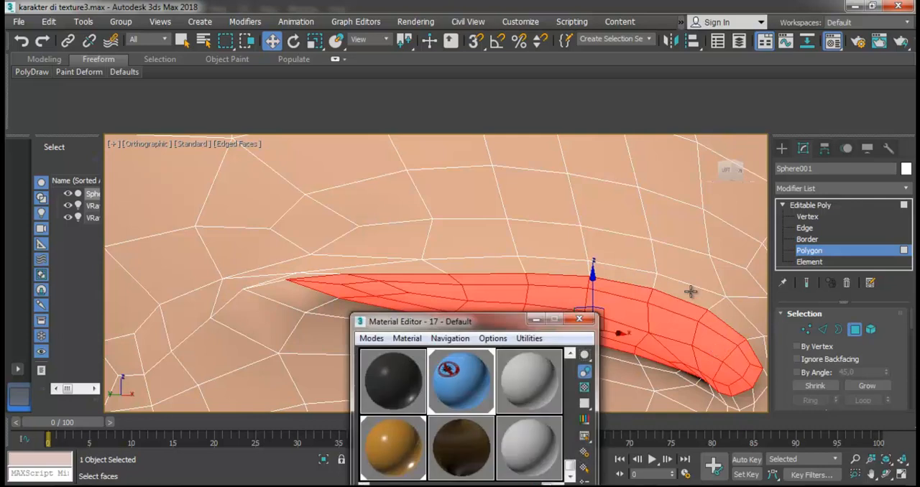
pyautogui.moveTo(388, 394); pyautogui.dragTo(421, 300)
pyautogui.scroll(-4, 411, 253)
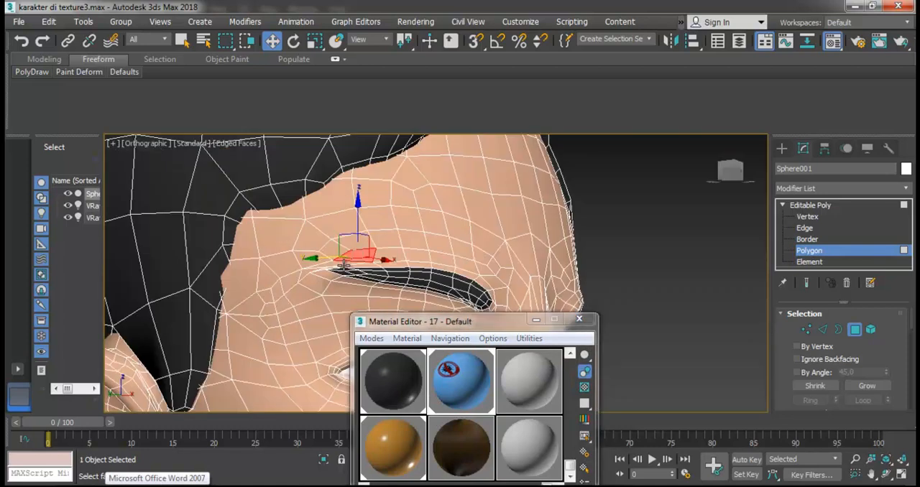
# - Select the row of polygons along the upper edge of the character's left eyebrow, from its inner to its outer end
pyautogui.scroll(-3, 345, 266)
pyautogui.scroll(3, 465, 278)
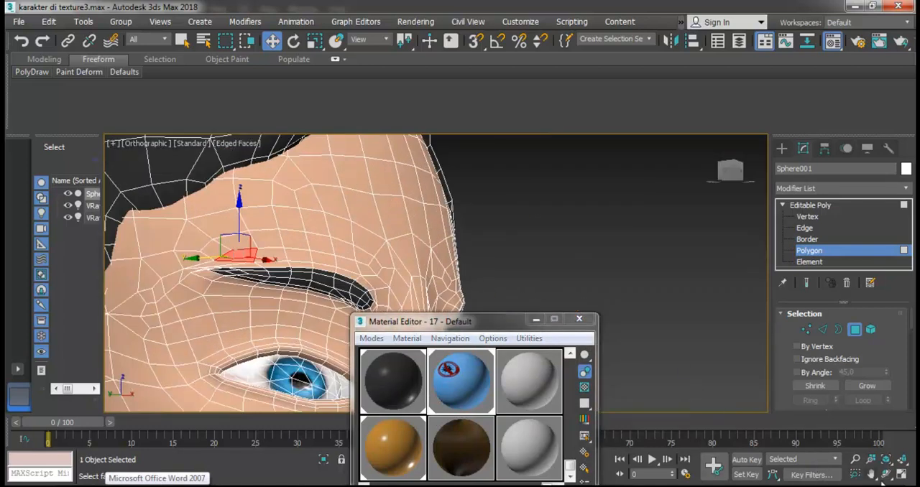
pyautogui.click(887, 475)
pyautogui.moveTo(441, 294); pyautogui.dragTo(304, 286)
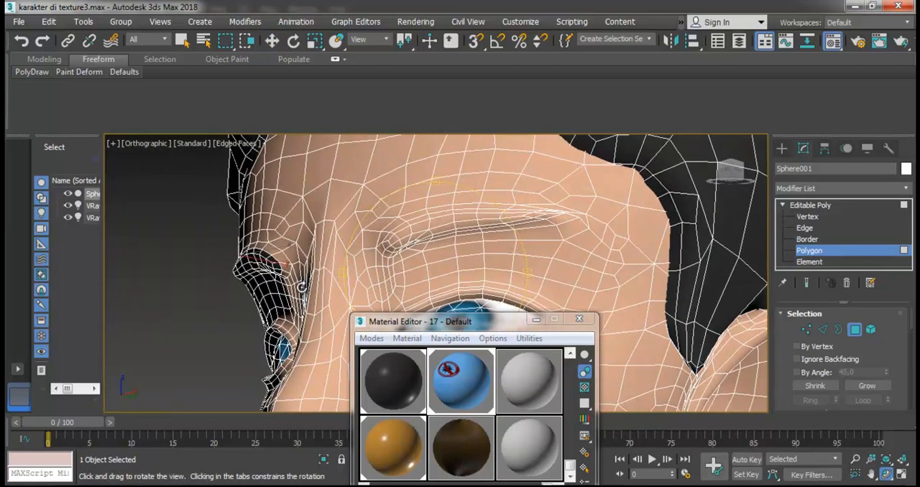
pyautogui.scroll(4, 469, 228)
pyautogui.press('w')
pyautogui.click(319, 258)
pyautogui.keyDown('ctrl'); pyautogui.click(306, 261); pyautogui.keyUp('ctrl')
pyautogui.keyDown('ctrl'); pyautogui.click(308, 248); pyautogui.keyUp('ctrl')
pyautogui.keyDown('ctrl'); pyautogui.click(326, 225); pyautogui.keyUp('ctrl')
pyautogui.hotkey('ctrl', 'z')
pyautogui.keyDown('ctrl'); pyautogui.click(336, 226); pyautogui.keyUp('ctrl')
pyautogui.keyDown('ctrl'); pyautogui.click(359, 218); pyautogui.keyUp('ctrl')
pyautogui.keyDown('ctrl'); pyautogui.click(399, 209); pyautogui.keyUp('ctrl')
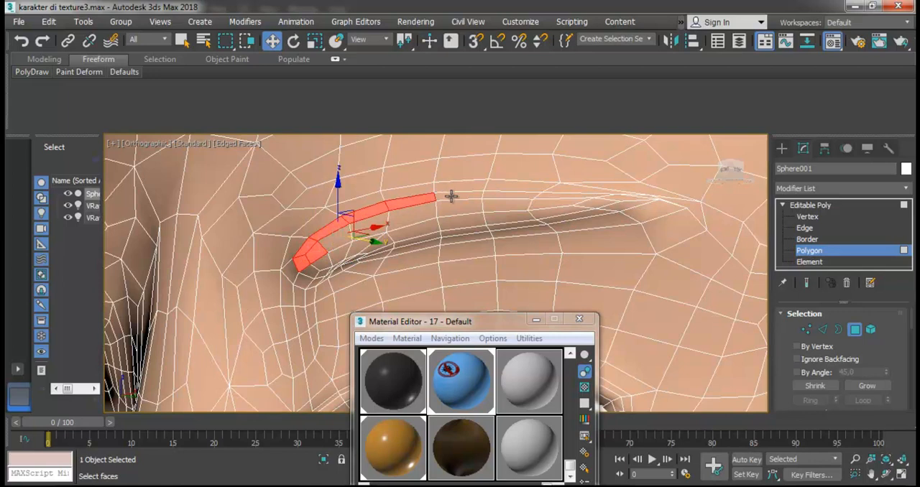
pyautogui.keyDown('ctrl'); pyautogui.click(460, 196); pyautogui.keyUp('ctrl')
pyautogui.keyDown('ctrl'); pyautogui.click(506, 195); pyautogui.keyUp('ctrl')
pyautogui.keyDown('ctrl'); pyautogui.click(579, 197); pyautogui.keyUp('ctrl')
pyautogui.keyDown('ctrl'); pyautogui.click(627, 197); pyautogui.keyUp('ctrl')
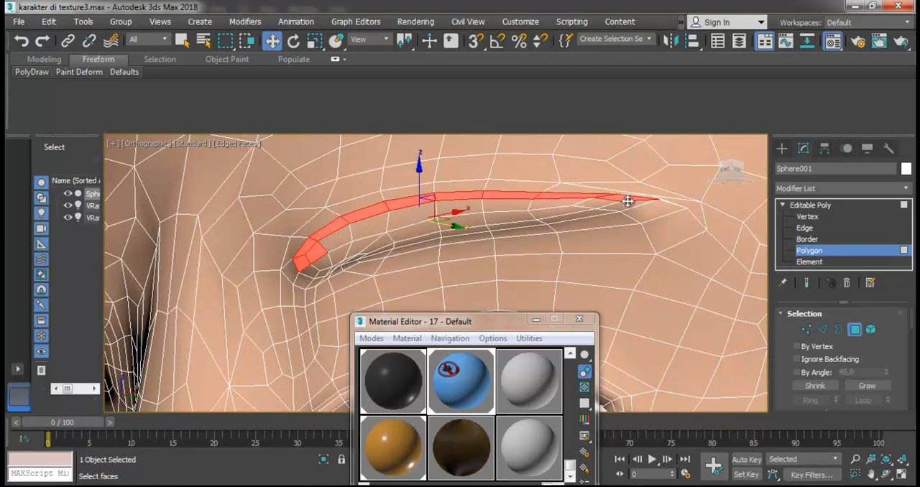
# - Add the lower polygons at the outer end of the left eyebrow to the selection
pyautogui.keyDown('ctrl'); pyautogui.click(628, 208); pyautogui.keyUp('ctrl')
pyautogui.keyDown('ctrl'); pyautogui.click(602, 213); pyautogui.keyUp('ctrl')
pyautogui.keyDown('ctrl'); pyautogui.click(589, 204); pyautogui.keyUp('ctrl')
pyautogui.keyDown('ctrl'); pyautogui.click(566, 205); pyautogui.keyUp('ctrl')
pyautogui.keyDown('ctrl'); pyautogui.click(522, 207); pyautogui.keyUp('ctrl')
pyautogui.keyDown('ctrl'); pyautogui.click(516, 220); pyautogui.keyUp('ctrl')
pyautogui.keyDown('ctrl'); pyautogui.click(522, 227); pyautogui.keyUp('ctrl')
pyautogui.hotkey('ctrl', 'z')
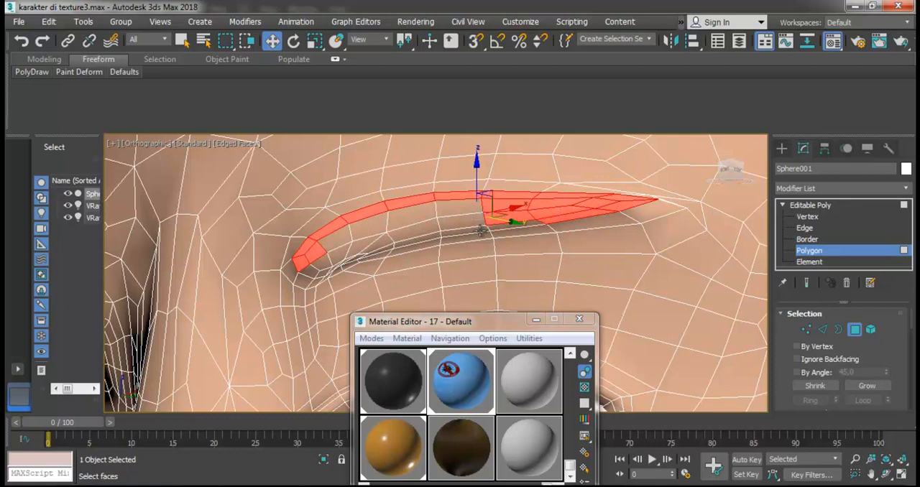
# - Add the polygons of the left eyebrow's middle and rounded inner end to the selection
pyautogui.keyDown('ctrl'); pyautogui.click(466, 222); pyautogui.keyUp('ctrl')
pyautogui.keyDown('ctrl'); pyautogui.click(413, 223); pyautogui.keyUp('ctrl')
pyautogui.keyDown('ctrl'); pyautogui.click(415, 234); pyautogui.keyUp('ctrl')
pyautogui.keyDown('ctrl'); pyautogui.click(417, 240); pyautogui.keyUp('ctrl')
pyautogui.keyDown('ctrl'); pyautogui.click(455, 208); pyautogui.keyUp('ctrl')
pyautogui.keyDown('ctrl'); pyautogui.click(369, 222); pyautogui.keyUp('ctrl')
pyautogui.keyDown('ctrl'); pyautogui.click(367, 240); pyautogui.keyUp('ctrl')
pyautogui.keyDown('ctrl'); pyautogui.click(340, 243); pyautogui.keyUp('ctrl')
pyautogui.keyDown('ctrl'); pyautogui.click(320, 257); pyautogui.keyUp('ctrl')
pyautogui.keyDown('ctrl'); pyautogui.click(323, 265); pyautogui.keyUp('ctrl')
pyautogui.keyDown('ctrl'); pyautogui.click(324, 272); pyautogui.keyUp('ctrl')
pyautogui.keyDown('ctrl'); pyautogui.click(324, 267); pyautogui.keyUp('ctrl')
pyautogui.scroll(3, 321, 266)
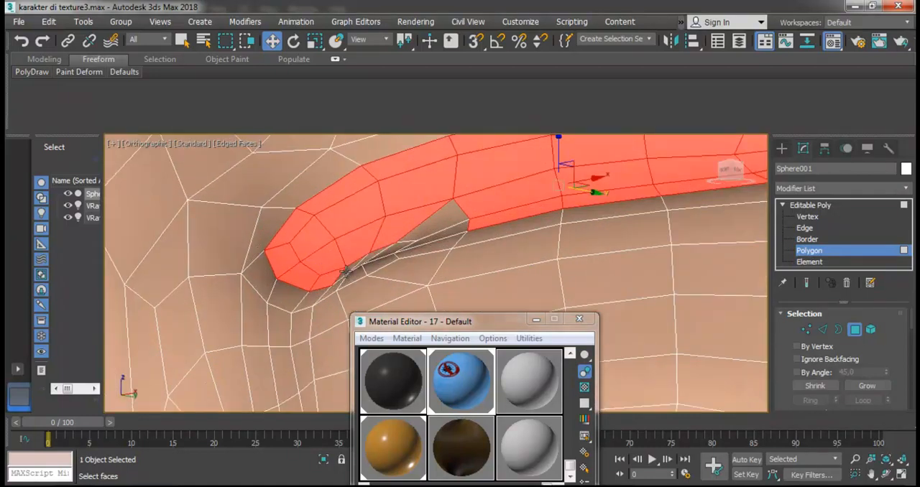
# - Add the remaining lower-edge polygons of the left eyebrow, assign the black material and close the Material Editor
pyautogui.keyDown('ctrl'); pyautogui.click(377, 259); pyautogui.keyUp('ctrl')
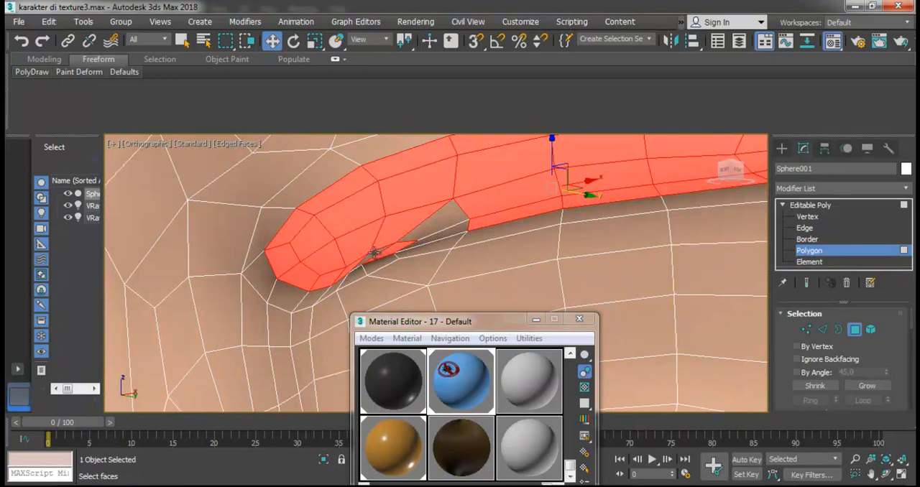
pyautogui.keyDown('ctrl'); pyautogui.click(427, 225); pyautogui.keyUp('ctrl')
pyautogui.keyDown('ctrl'); pyautogui.click(438, 238); pyautogui.keyUp('ctrl')
pyautogui.moveTo(399, 399); pyautogui.dragTo(397, 227)
pyautogui.click(419, 288)
pyautogui.scroll(-5, 426, 291)
pyautogui.click(579, 319)
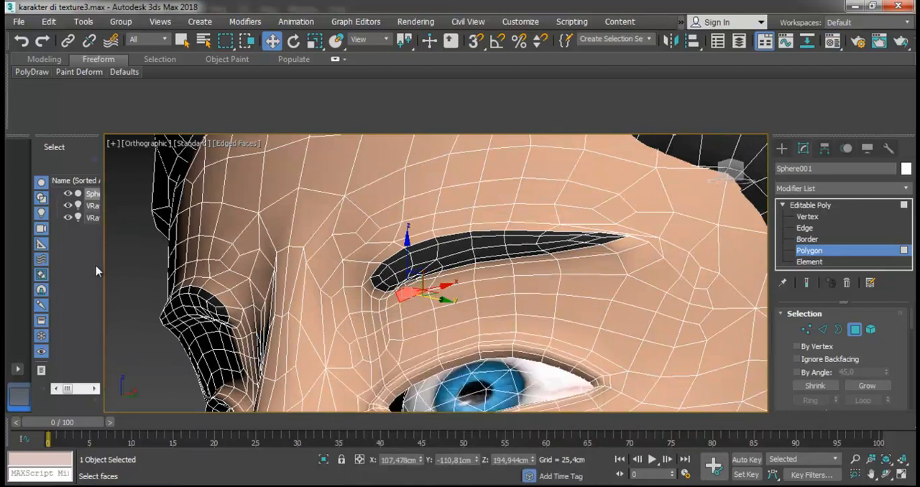
# - Clear the polygon selection and save the scene
pyautogui.click(119, 266)
pyautogui.scroll(-10, 151, 275)
pyautogui.hotkey('ctrl', 's')
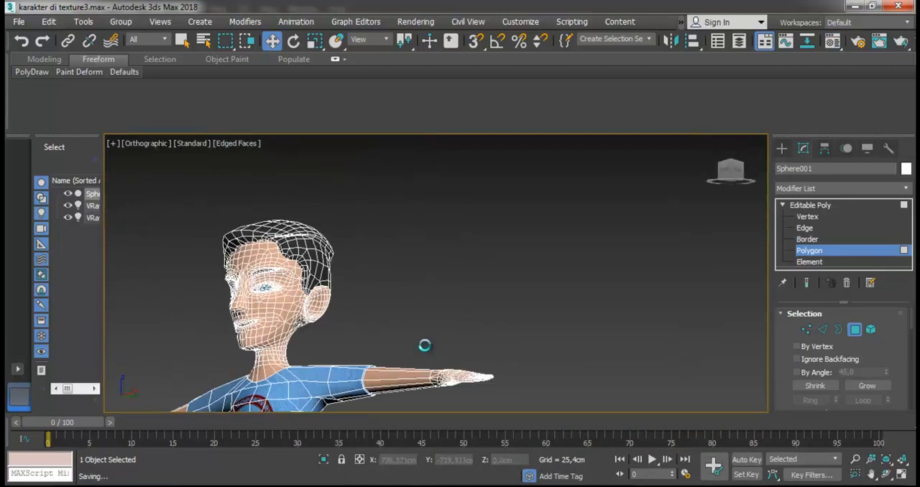
# - Try a V-Ray render of the character's upper body from the front in the orthographic view
pyautogui.click(886, 474)
pyautogui.moveTo(422, 322); pyautogui.dragTo(464, 318)
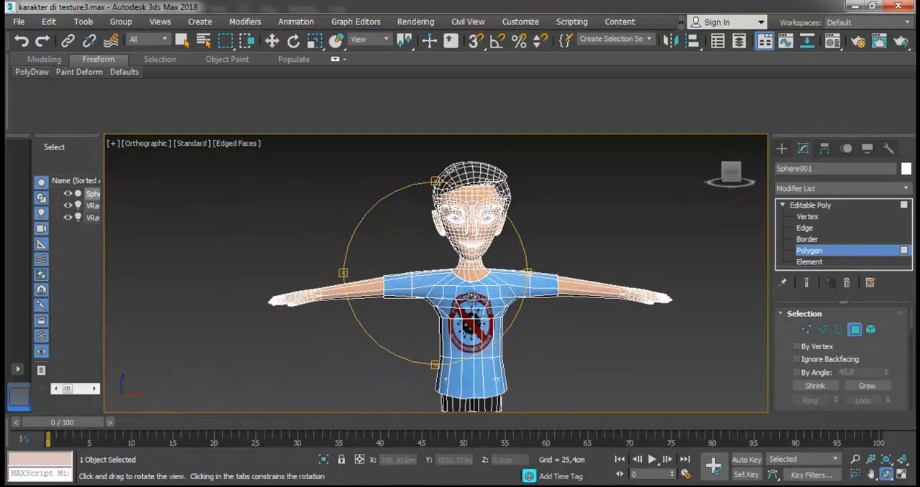
pyautogui.scroll(2, 475, 298)
pyautogui.scroll(-3, 475, 299)
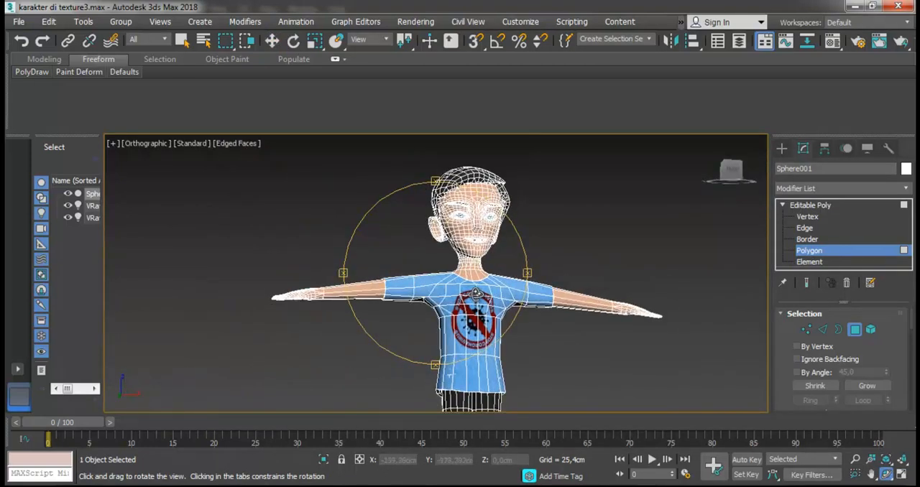
pyautogui.click(415, 22)
pyautogui.click(321, 198)
pyautogui.scroll(3, 460, 289)
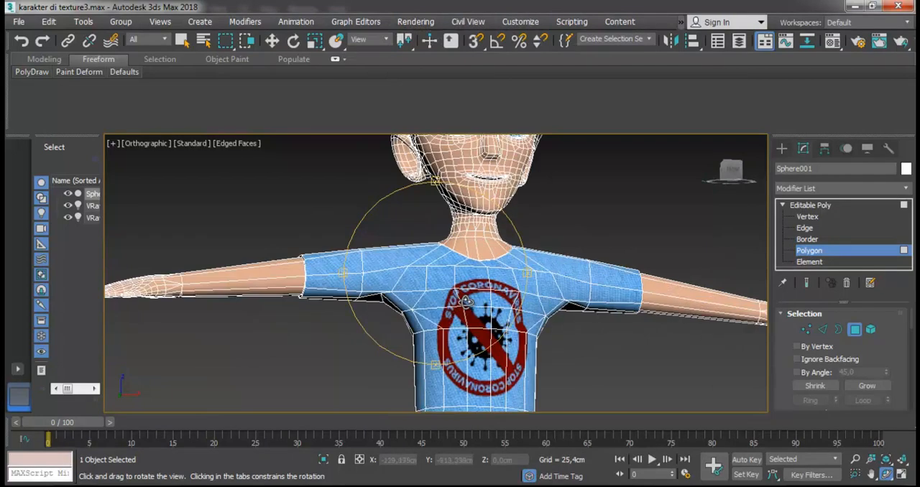
pyautogui.click(424, 23)
pyautogui.click(428, 42)
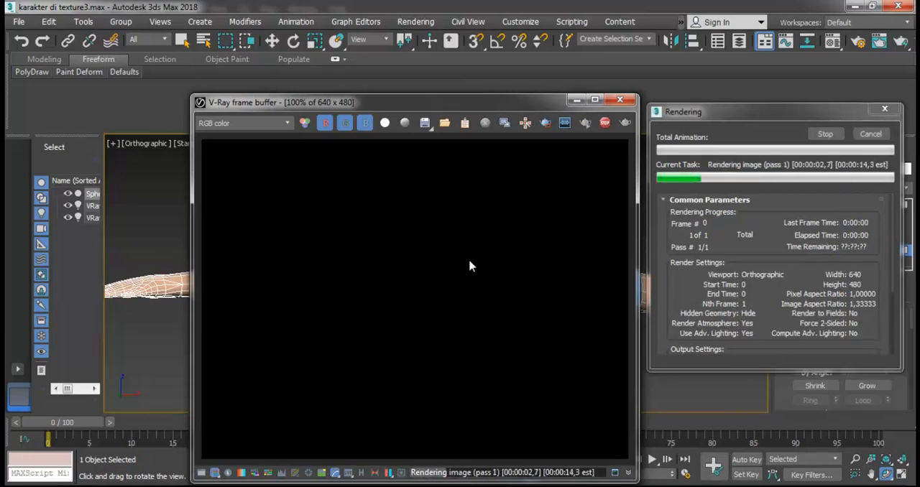
pyautogui.click(619, 99)
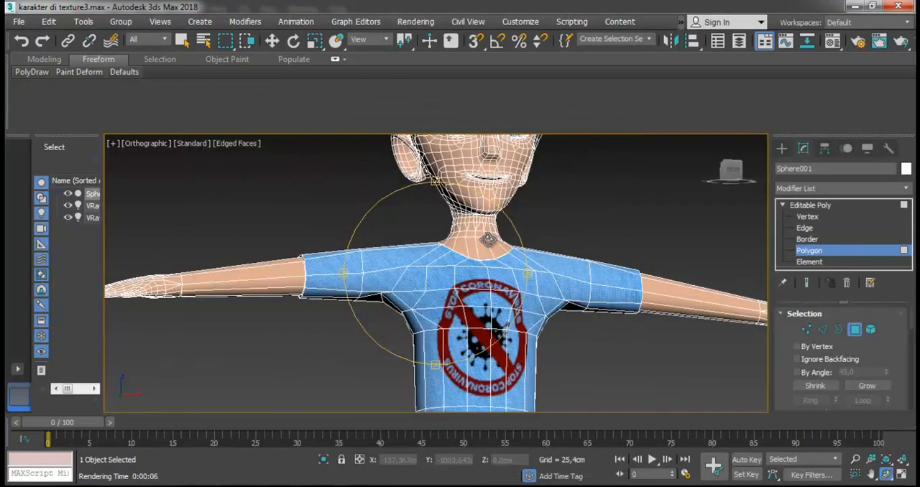
# - Switch the viewport to Perspective, frame the character's upper body and start a V-Ray render
pyautogui.click(272, 41)
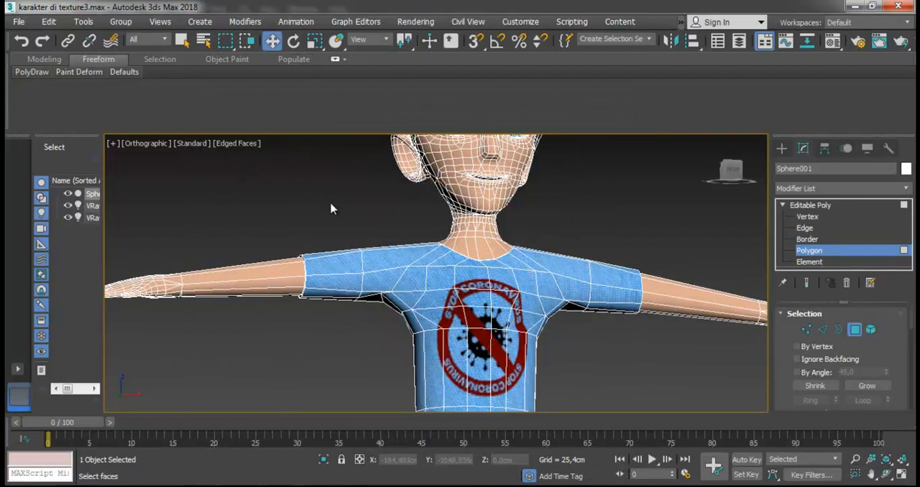
pyautogui.click(525, 286)
pyautogui.press('p')
pyautogui.press('z')
pyautogui.scroll(-10, 522, 285)
pyautogui.click(523, 253)
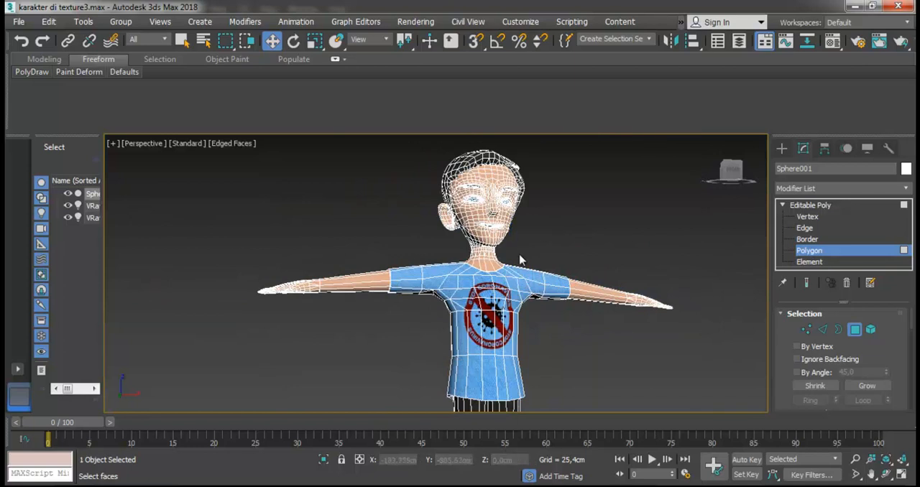
pyautogui.scroll(4, 494, 232)
pyautogui.click(424, 23)
pyautogui.click(440, 46)
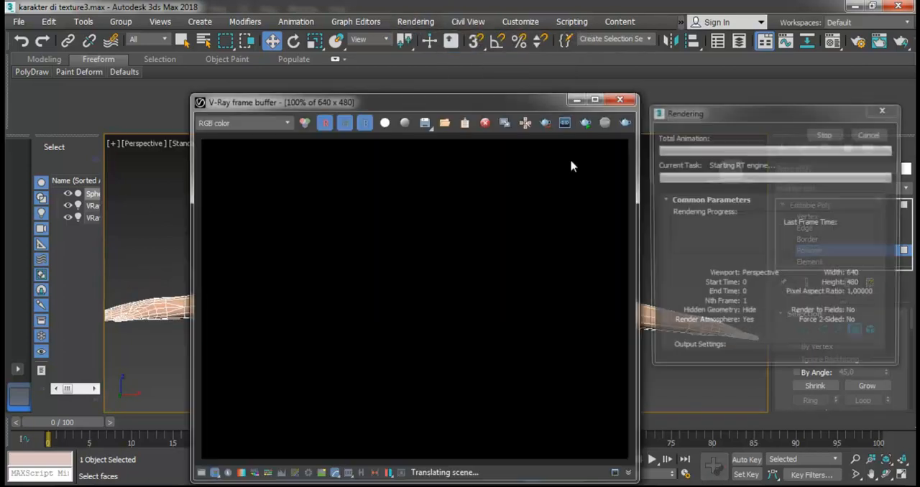